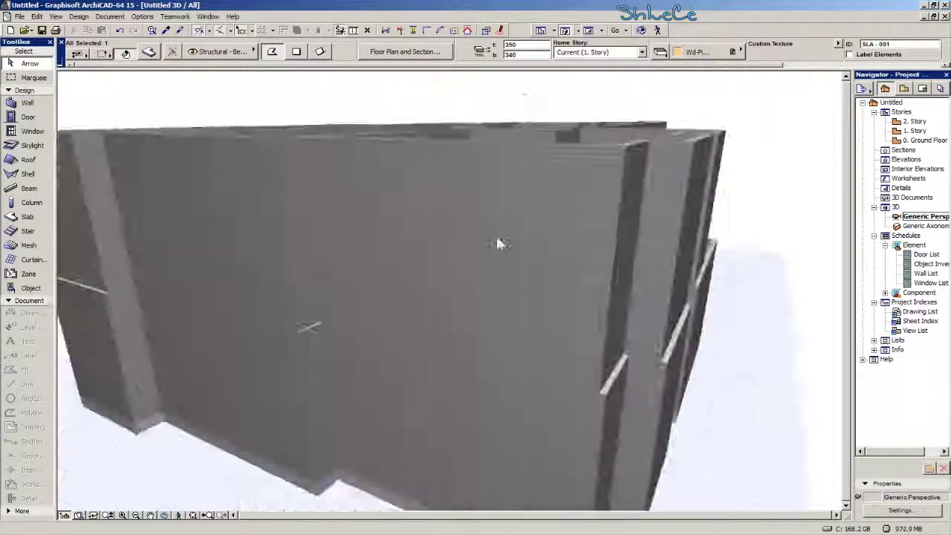
# Open the 1. Story floor plan and select the floor slab that covers the staircase area.
pyautogui.doubleClick(916, 131)
pyautogui.scroll(10, 350, 211)
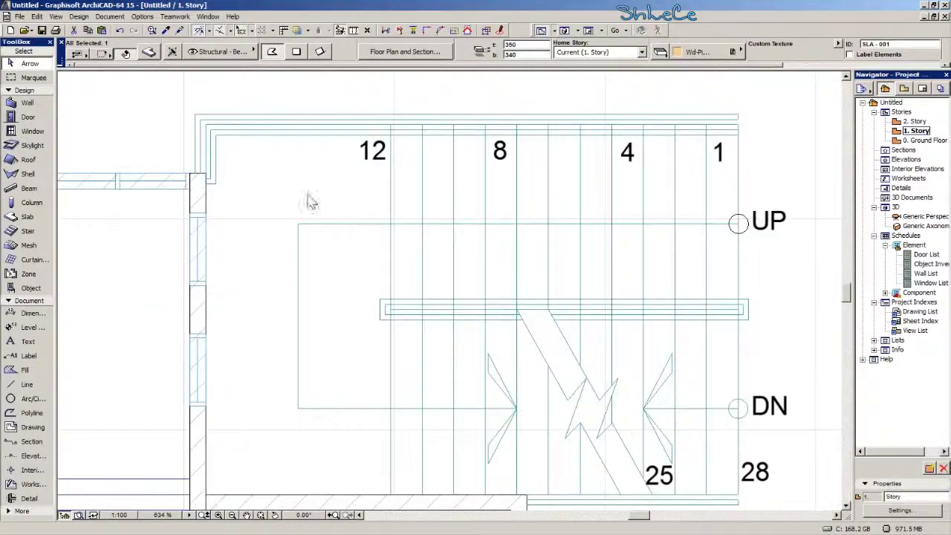
pyautogui.moveTo(118, 293); pyautogui.dragTo(163, 286, button='middle')
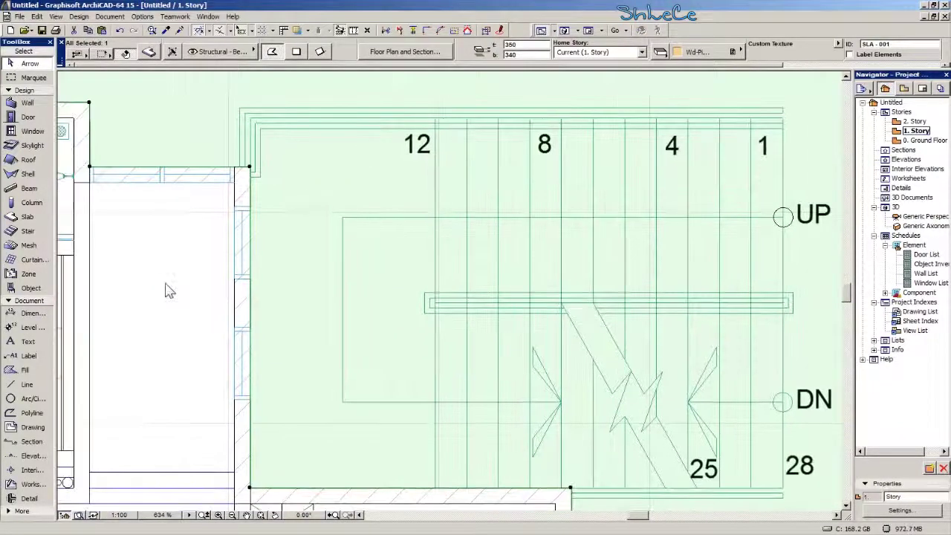
pyautogui.scroll(-3, 171, 308)
pyautogui.click(168, 323)
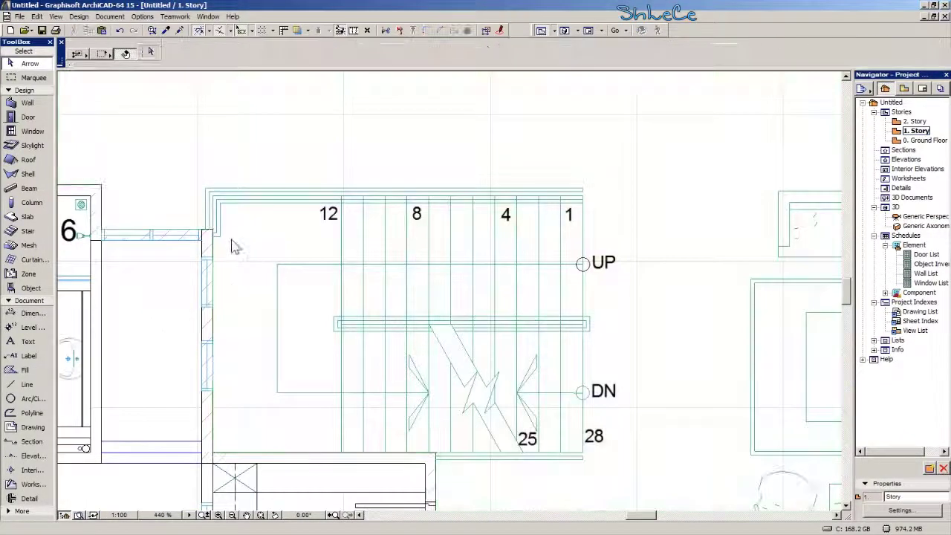
pyautogui.click(234, 247)
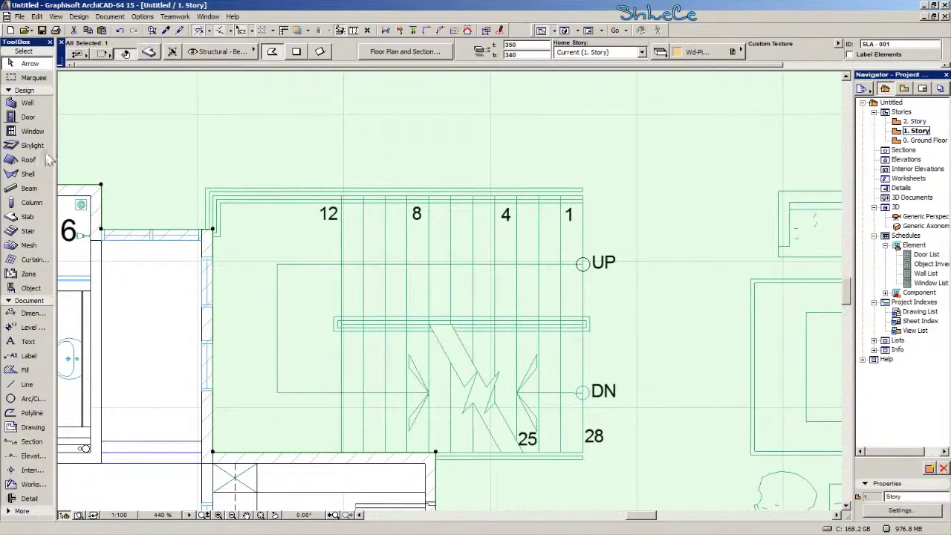
# Cut a rectangular opening out of the slab around the staircase and regularize the resulting polygon boundary.
pyautogui.click(27, 219)
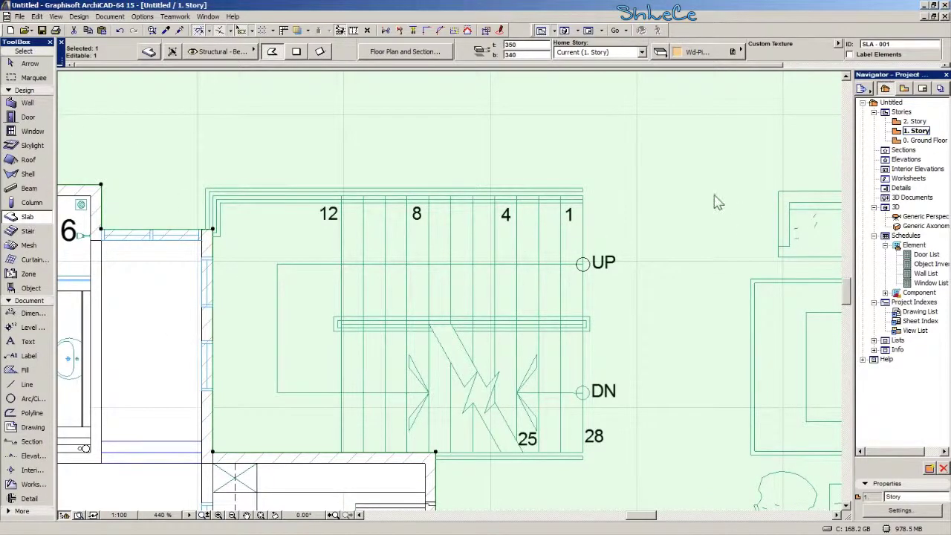
pyautogui.moveTo(642, 178); pyautogui.dragTo(649, 161, button='middle')
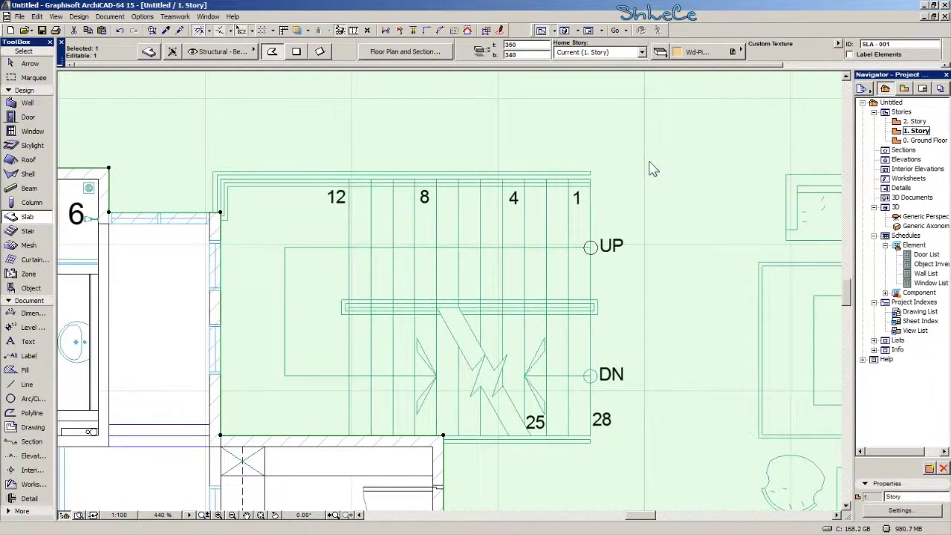
pyautogui.click(593, 171)
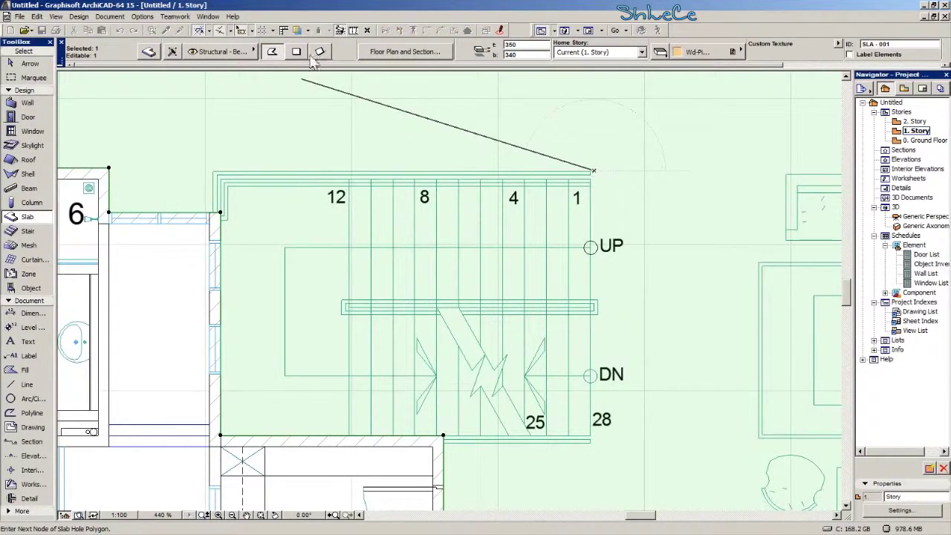
pyautogui.click(199, 444)
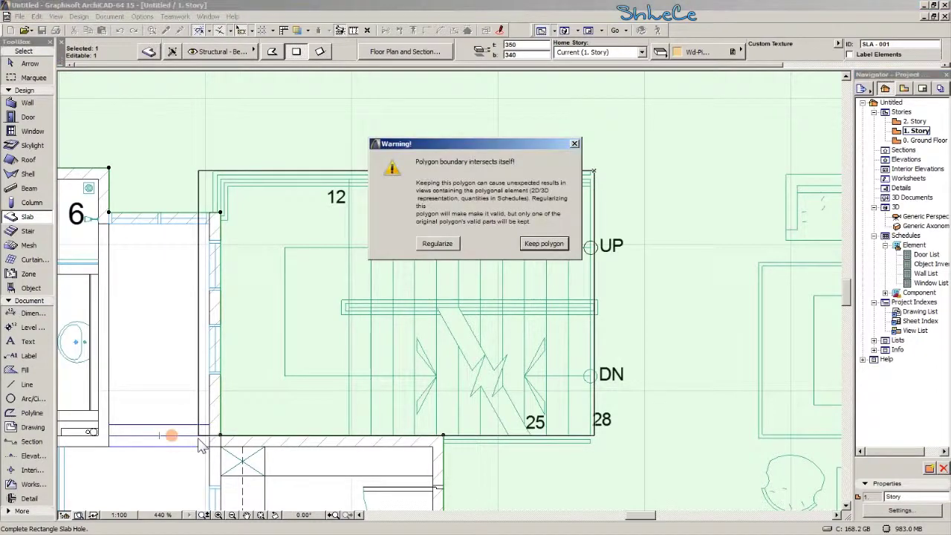
pyautogui.click(438, 244)
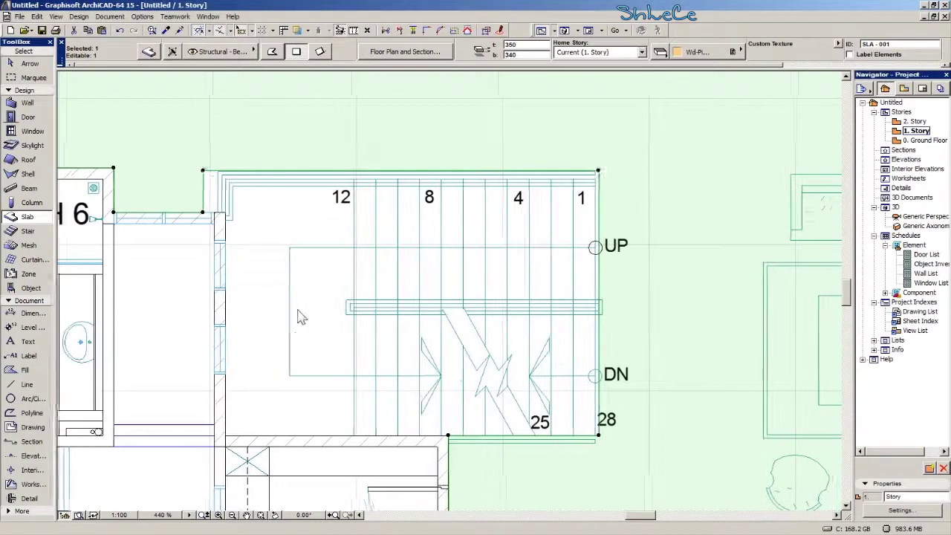
# Reposition the two slab nodes at the opening's corner near step 12 so the edge follows the outer stair line down to the wall.
pyautogui.moveTo(314, 255); pyautogui.dragTo(386, 327, button='middle')
pyautogui.scroll(5, 275, 193)
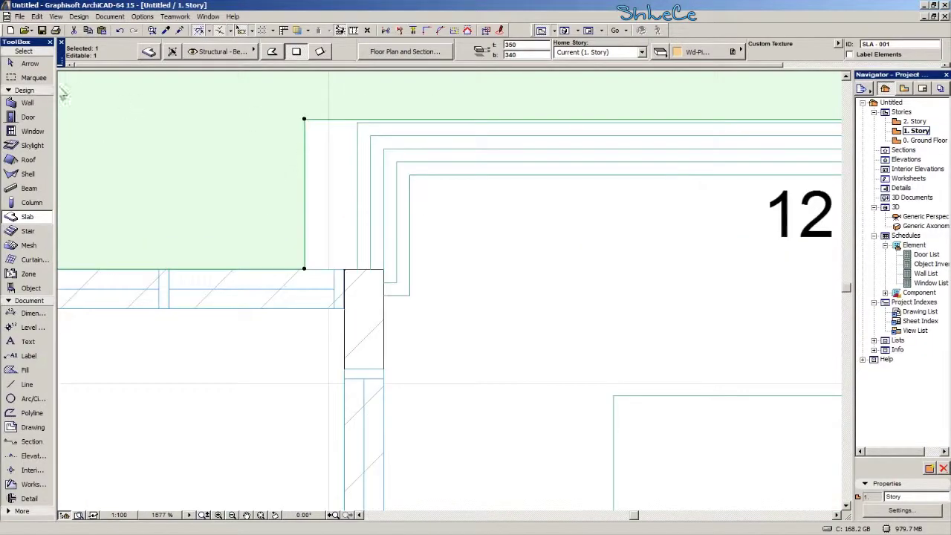
pyautogui.click(17, 65)
pyautogui.scroll(3, 312, 171)
pyautogui.click(336, 210)
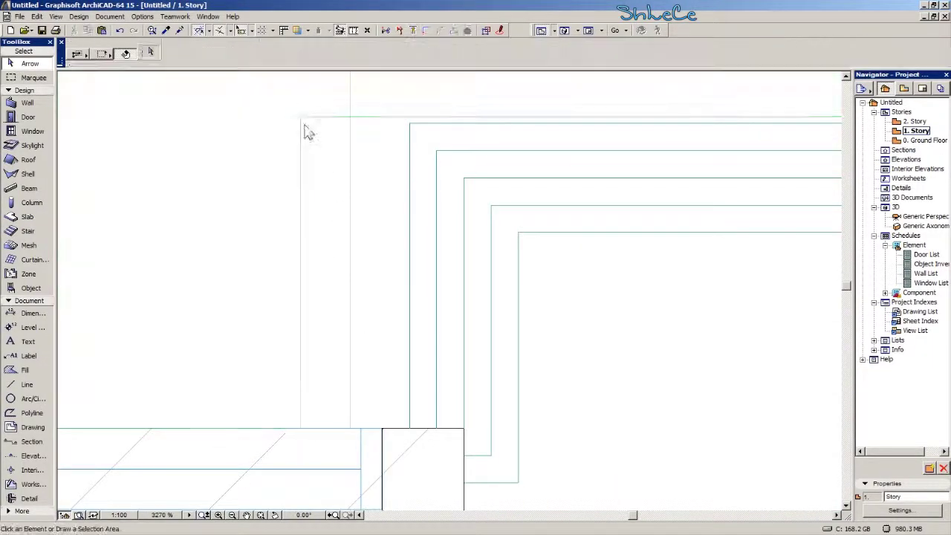
pyautogui.click(301, 124)
pyautogui.click(300, 118)
pyautogui.click(300, 116)
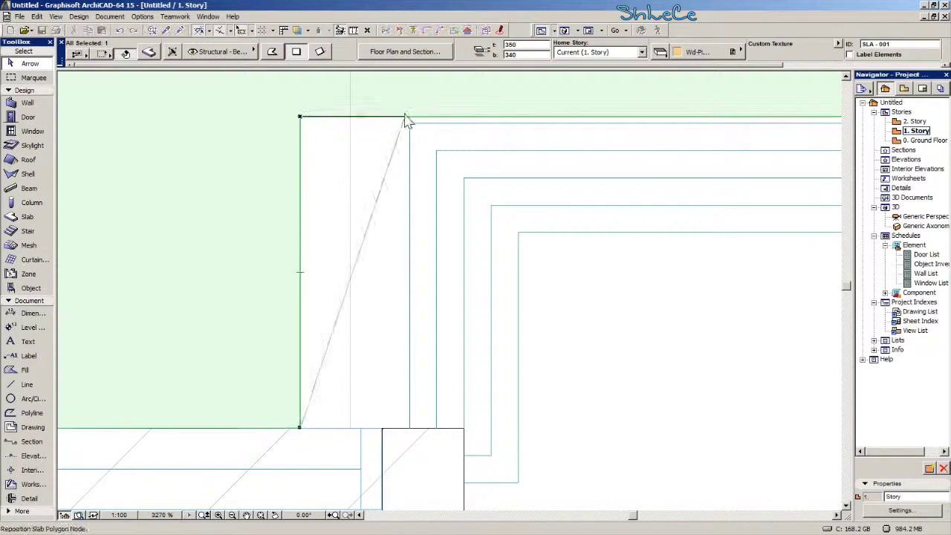
pyautogui.click(410, 116)
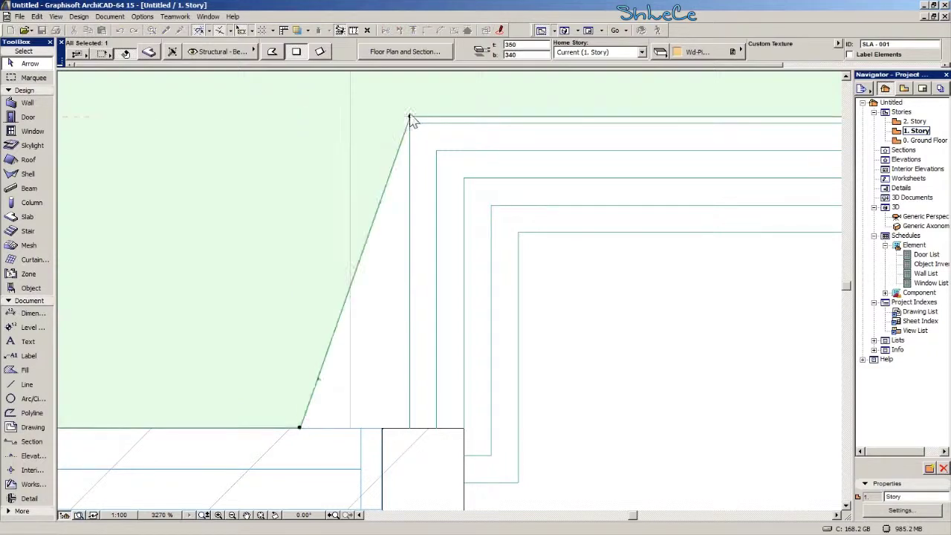
pyautogui.click(300, 428)
pyautogui.click(410, 429)
pyautogui.scroll(-10, 450, 357)
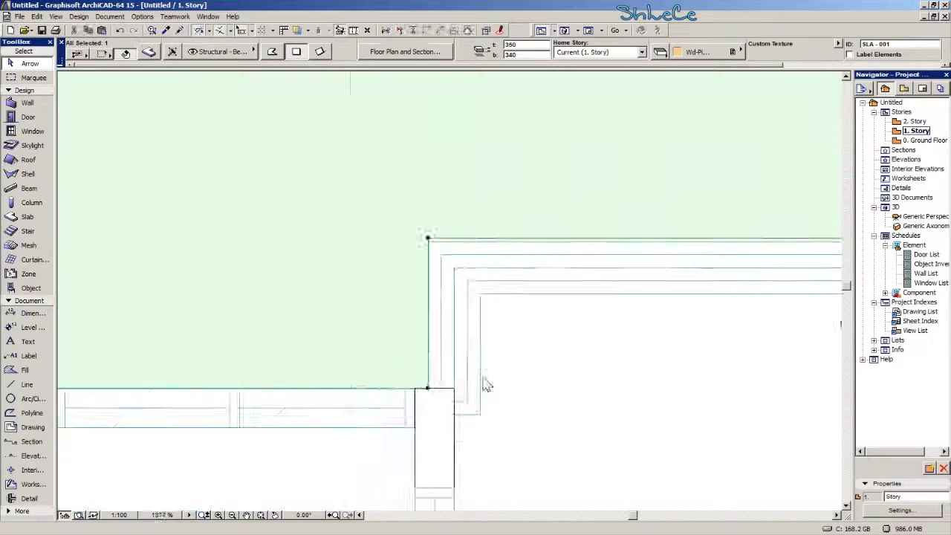
# In the Generic Perspective, add a slab node at the inner wall's corner and move the opening's adjacent corner node to that wall's end.
pyautogui.doubleClick(923, 219)
pyautogui.keyDown('shift'); pyautogui.moveTo(401, 414); pyautogui.dragTo(488, 287, button='middle'); pyautogui.keyUp('shift')
pyautogui.scroll(3, 512, 289)
pyautogui.keyDown('shift'); pyautogui.moveTo(565, 317); pyautogui.dragTo(436, 288, button='middle'); pyautogui.keyUp('shift')
pyautogui.scroll(5, 477, 309)
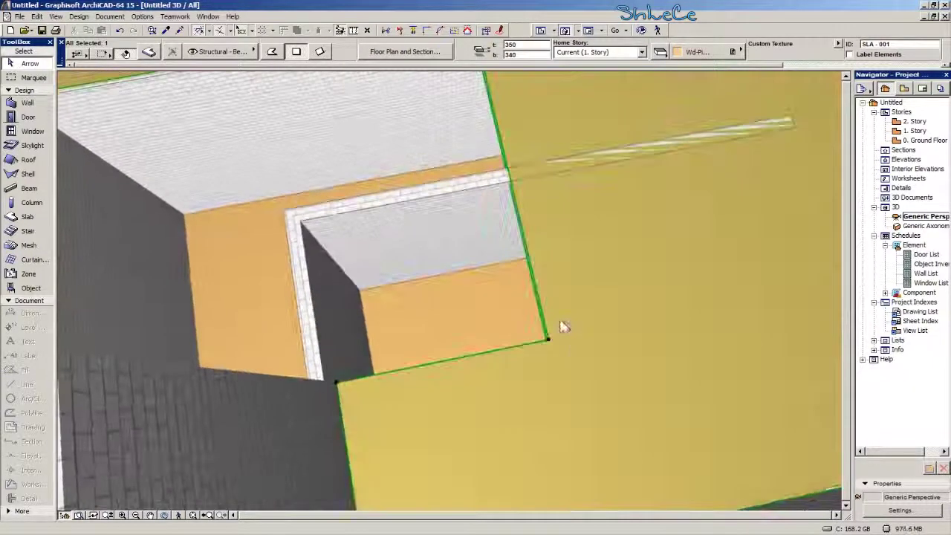
pyautogui.keyDown('shift'); pyautogui.moveTo(525, 254); pyautogui.dragTo(583, 218, button='middle'); pyautogui.keyUp('shift')
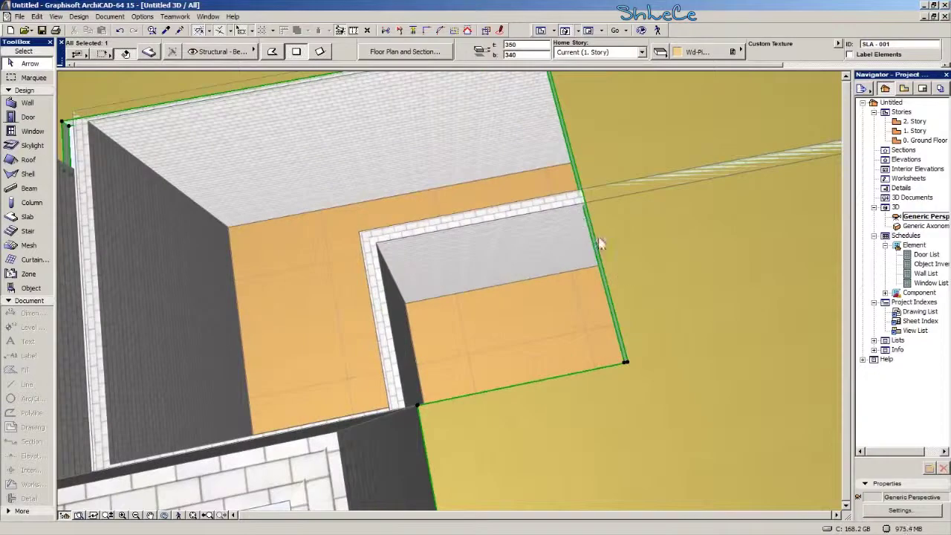
pyautogui.click(602, 268)
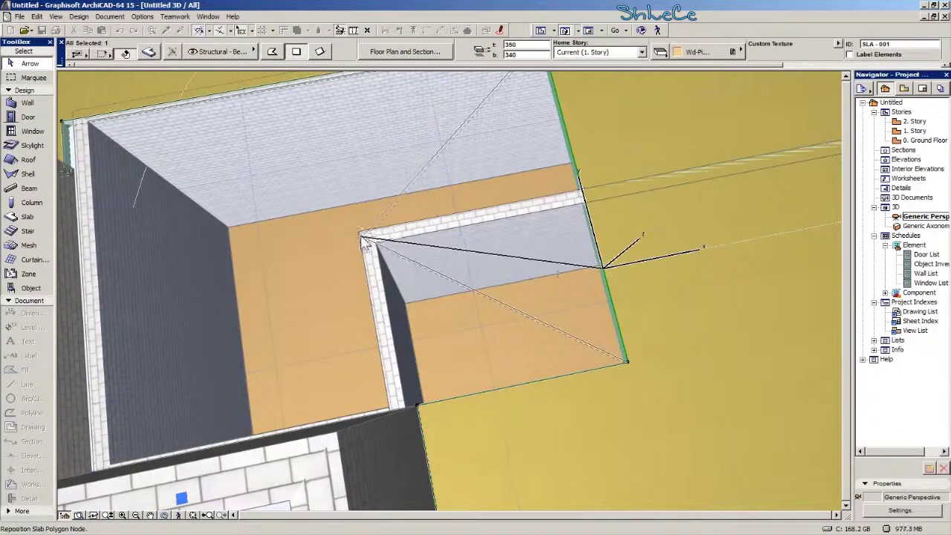
pyautogui.click(393, 275)
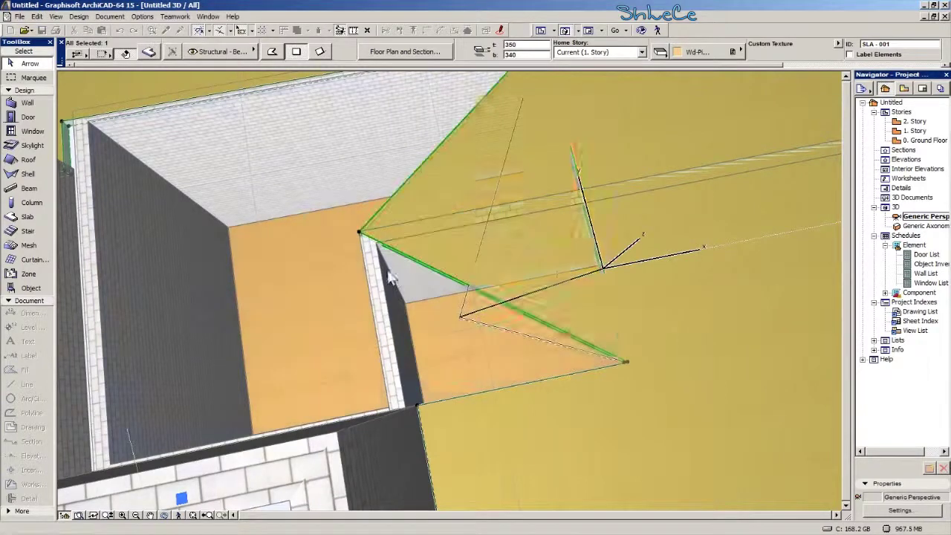
pyautogui.click(627, 364)
pyautogui.click(389, 409)
# Insert a node on the opening's diagonal slab edge and place it beyond the inner wall's corner to square off the stair opening.
pyautogui.scroll(3, 530, 376)
pyautogui.scroll(-3, 550, 278)
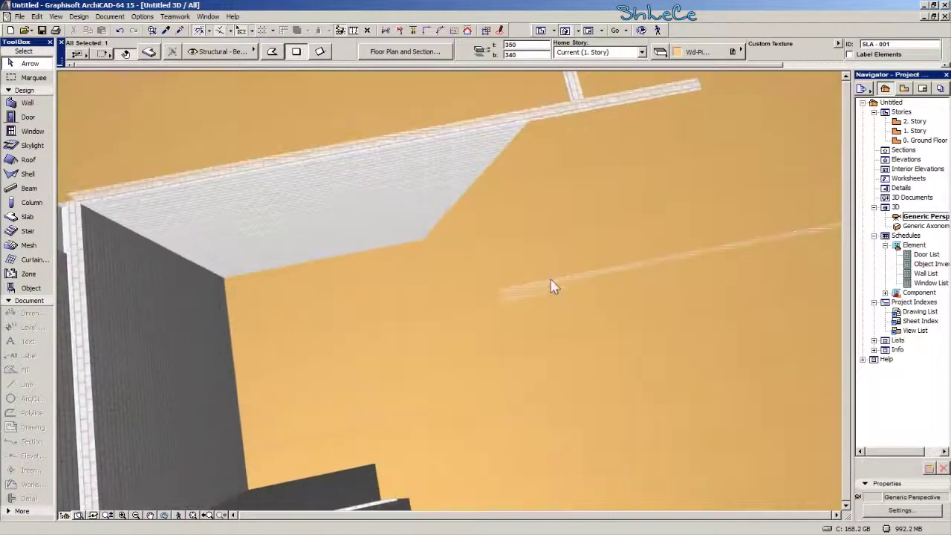
pyautogui.click(432, 227)
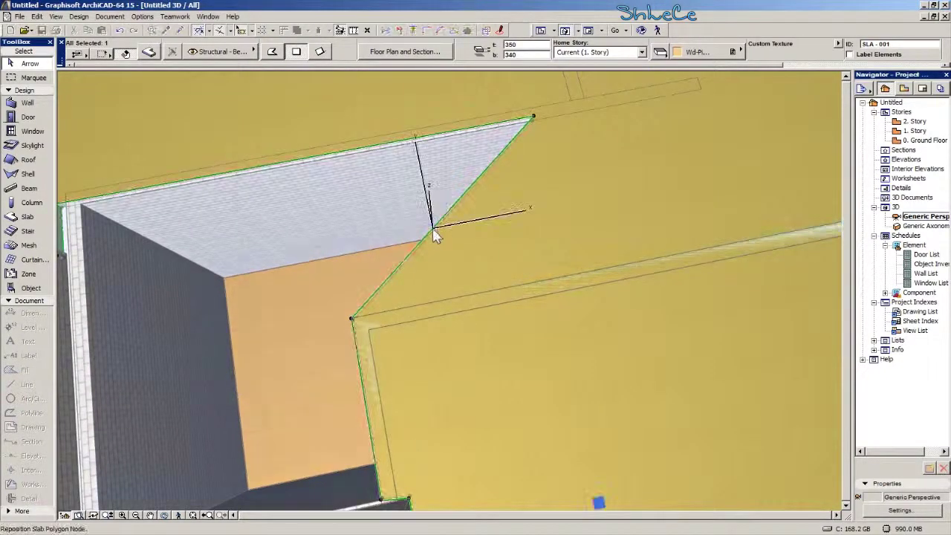
pyautogui.scroll(3, 573, 304)
pyautogui.scroll(-3, 557, 295)
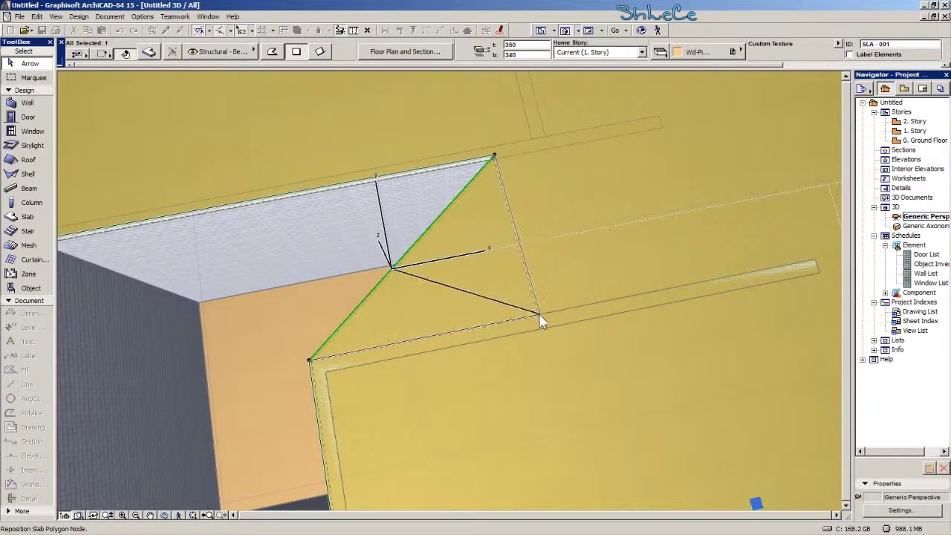
pyautogui.click(544, 312)
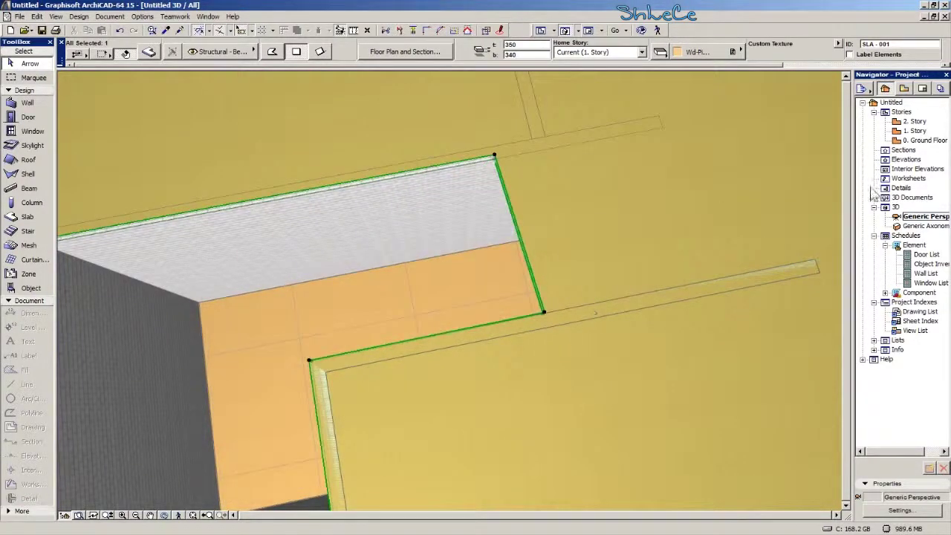
# On the 1. Story plan, align the slab node at the stair's middle railing vertically with the opening's upper corner, then deselect the slab.
pyautogui.doubleClick(915, 131)
pyautogui.scroll(5, 587, 362)
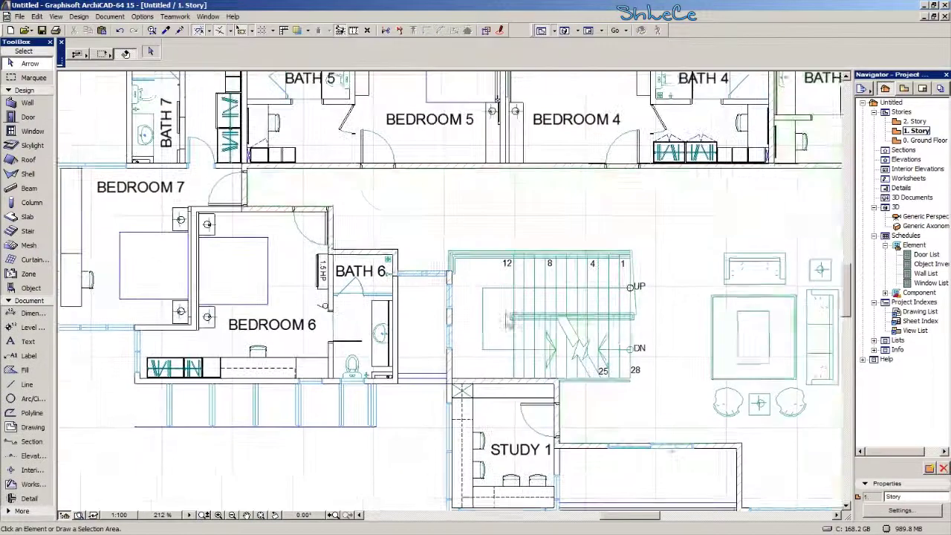
pyautogui.moveTo(762, 315); pyautogui.dragTo(542, 314, button='middle')
pyautogui.scroll(5, 565, 260)
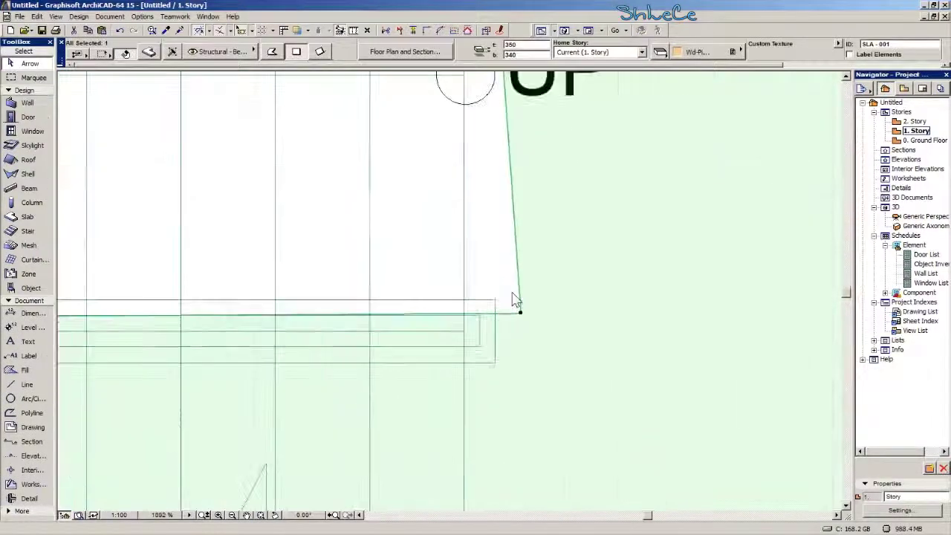
pyautogui.click(522, 318)
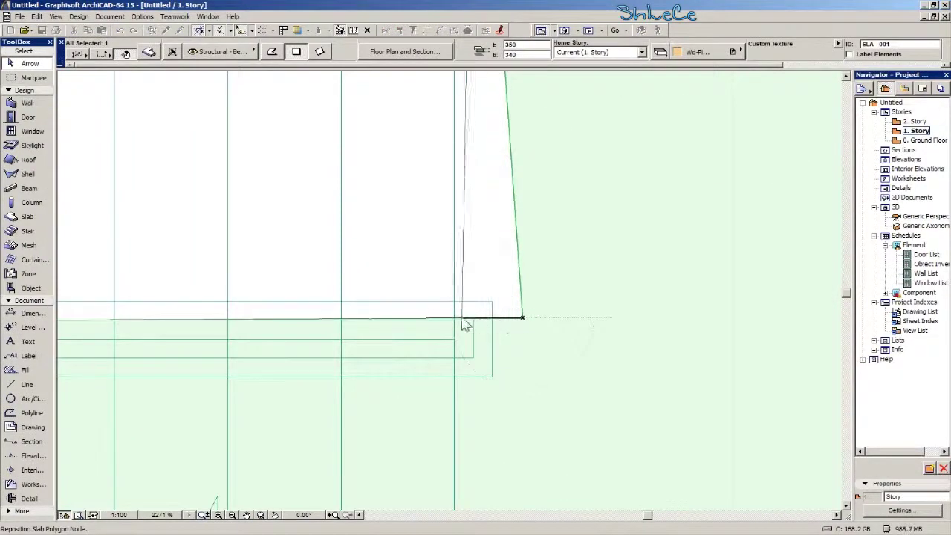
pyautogui.scroll(-4, 468, 327)
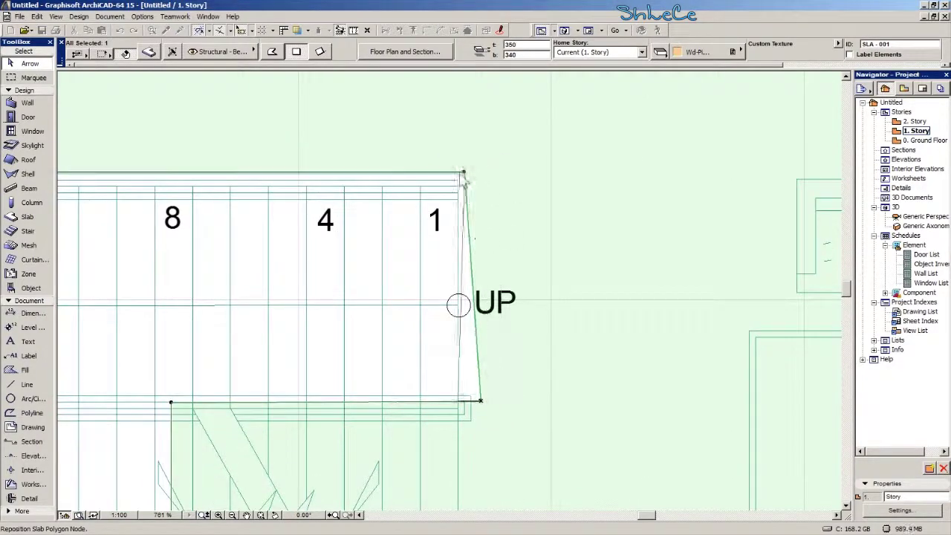
pyautogui.keyDown('shift'); pyautogui.click(464, 172); pyautogui.keyUp('shift')
pyautogui.moveTo(540, 319); pyautogui.dragTo(564, 266, button='middle')
pyautogui.press('Escape')
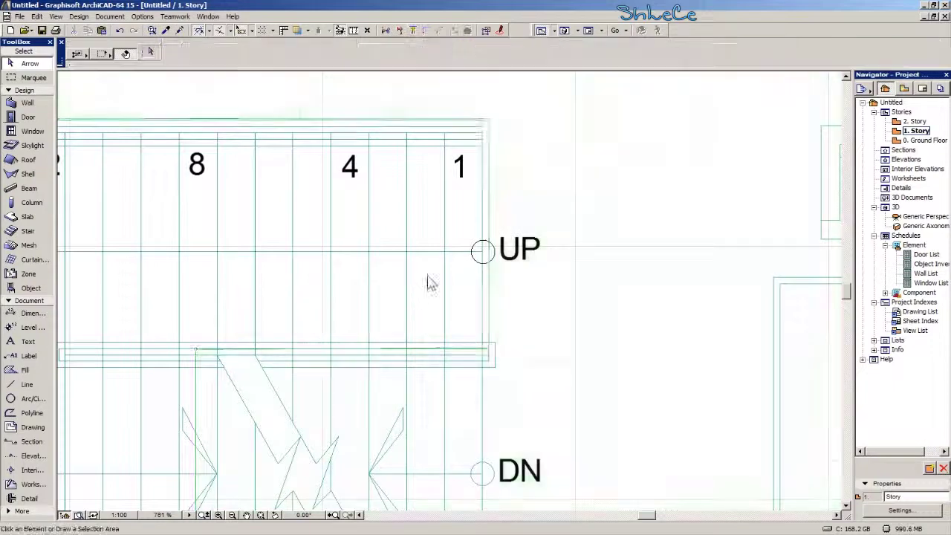
# Switch back to the Generic Perspective and bring the outer bedroom and bathroom walls into view.
pyautogui.scroll(-3, 455, 265)
pyautogui.scroll(-2, 488, 299)
pyautogui.doubleClick(923, 217)
pyautogui.keyDown('shift'); pyautogui.moveTo(482, 398); pyautogui.dragTo(531, 192, button='middle'); pyautogui.keyUp('shift')
pyautogui.hotkey('ctrl', 'd')
pyautogui.click(516, 187)
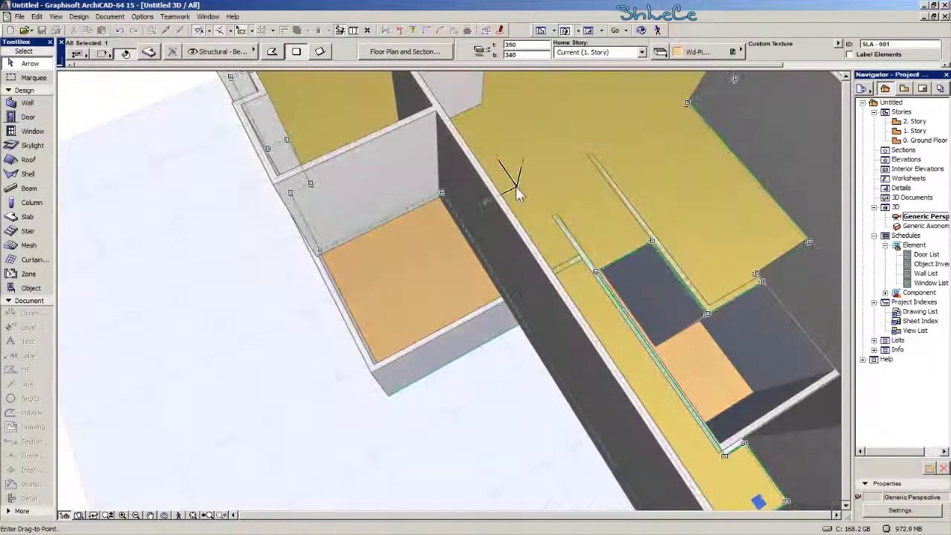
pyautogui.press('Escape')
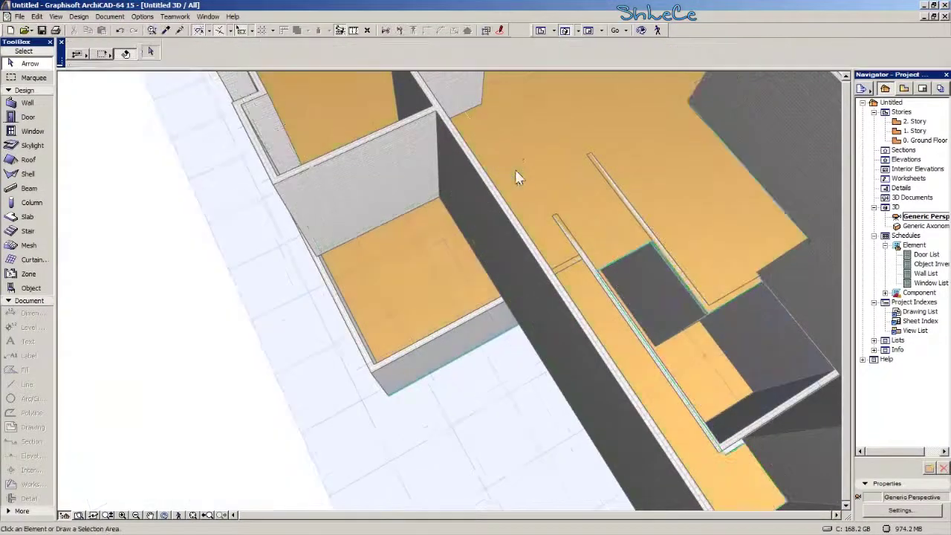
# Insert a node on the slab edge along the long corridor wall and place it on the outer wall of Bath 4.
pyautogui.keyDown('shift'); pyautogui.moveTo(444, 283); pyautogui.dragTo(520, 317, button='middle'); pyautogui.keyUp('shift')
pyautogui.click(528, 306)
pyautogui.moveTo(468, 376); pyautogui.dragTo(627, 344, button='middle')
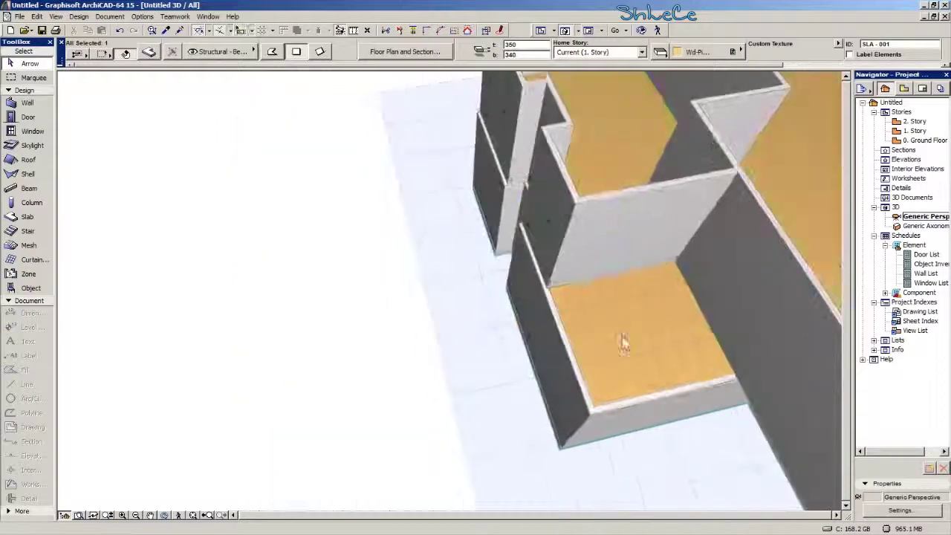
pyautogui.click(705, 312)
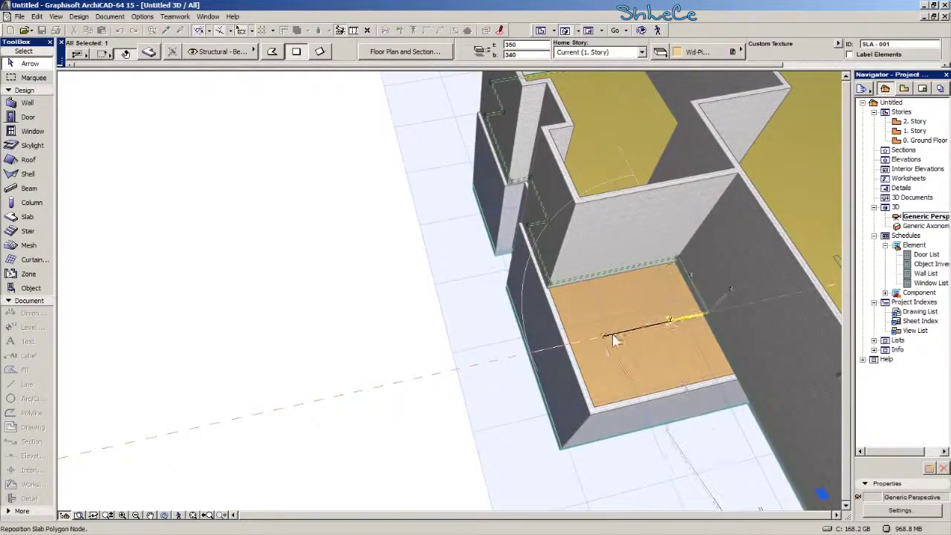
pyautogui.click(567, 336)
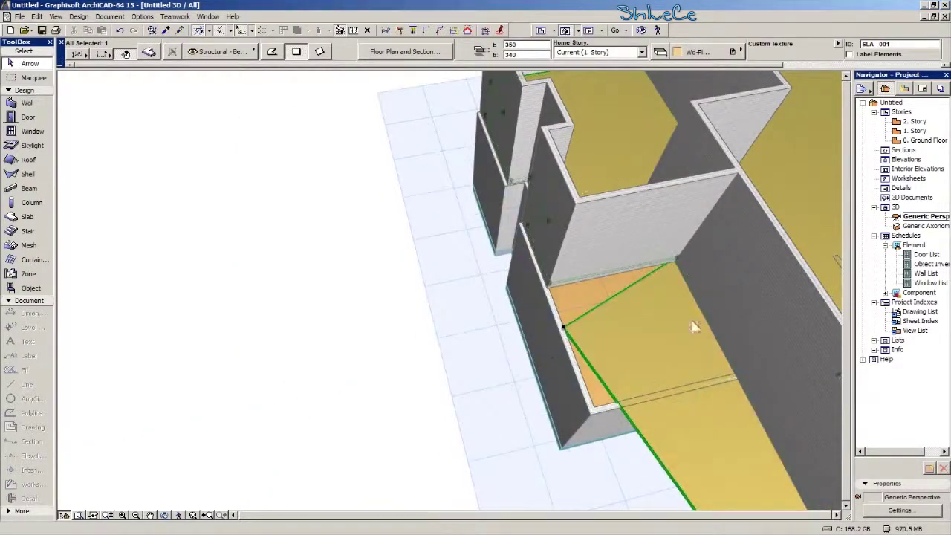
# On the 1. Story plan, select the slab, show the trace reference, and move the Bath 4 node onto the corner node between Bath 4 and Bath 3.
pyautogui.doubleClick(914, 131)
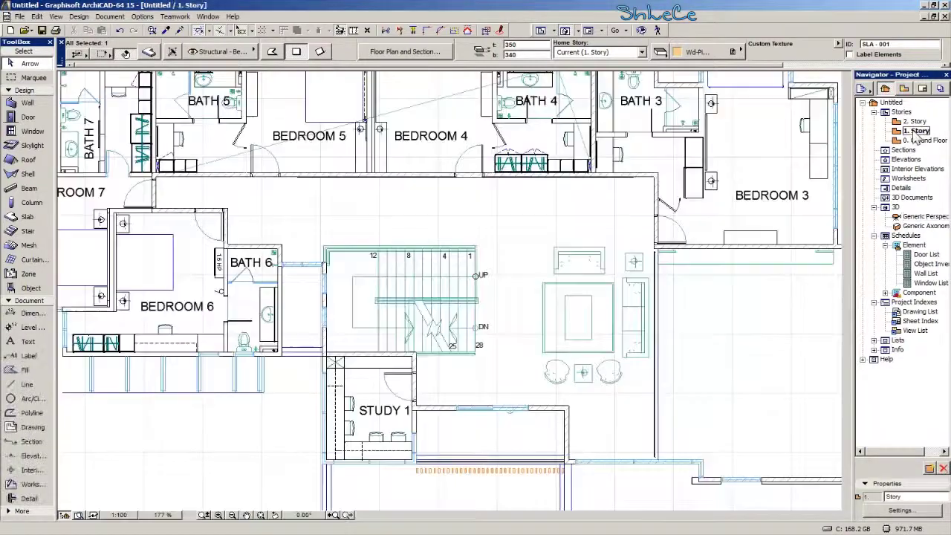
pyautogui.moveTo(543, 104); pyautogui.dragTo(612, 260, button='middle')
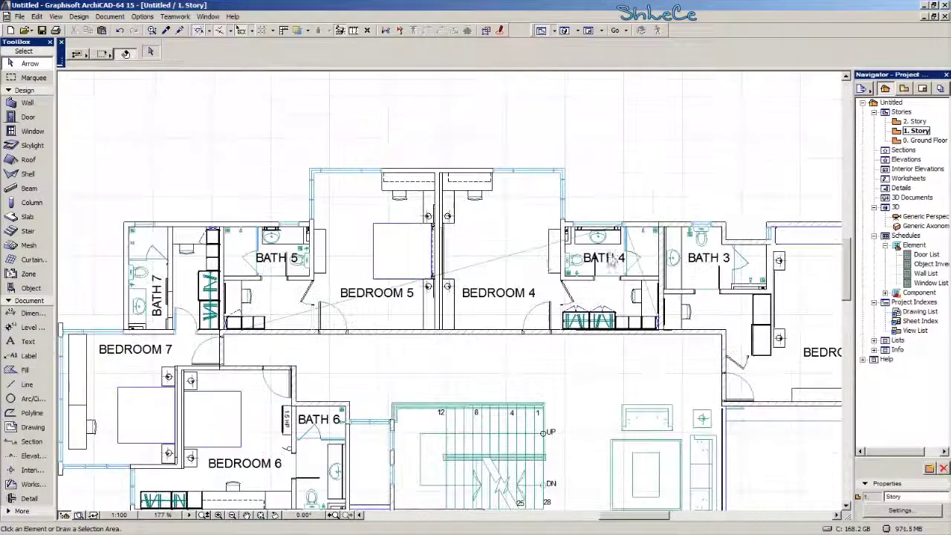
pyautogui.click(533, 266)
pyautogui.scroll(5, 532, 264)
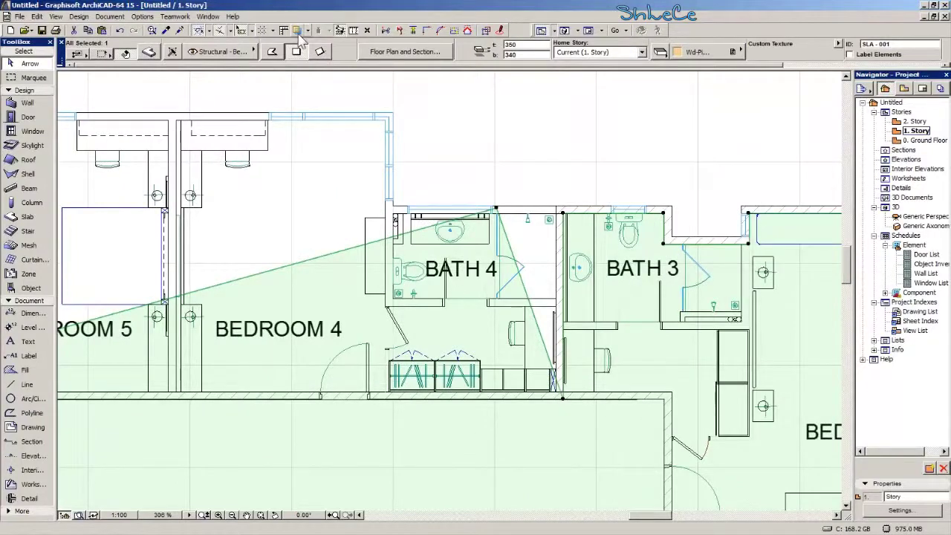
pyautogui.scroll(5, 365, 210)
pyautogui.moveTo(412, 273); pyautogui.dragTo(309, 288, button='middle')
pyautogui.moveTo(630, 293); pyautogui.dragTo(481, 235, button='middle')
pyautogui.scroll(-1, 480, 245)
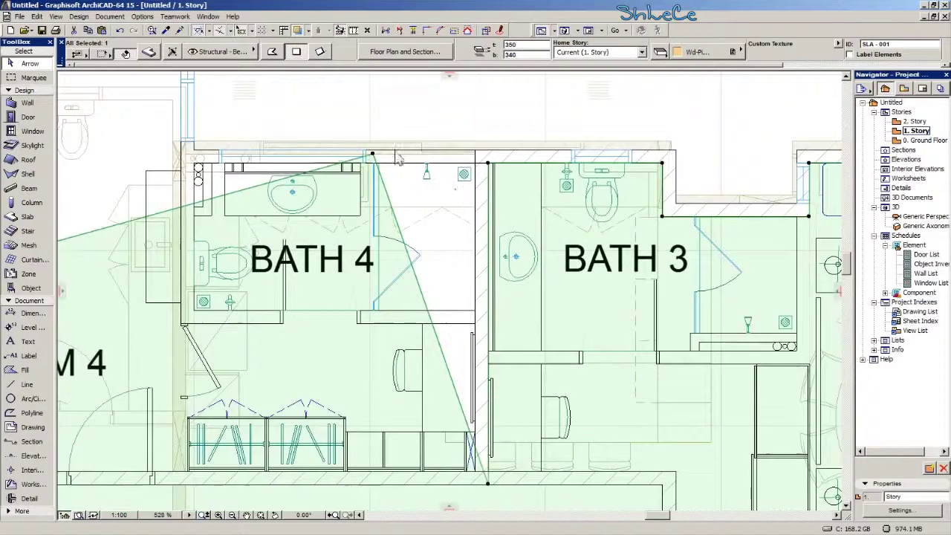
pyautogui.click(373, 154)
pyautogui.click(487, 162)
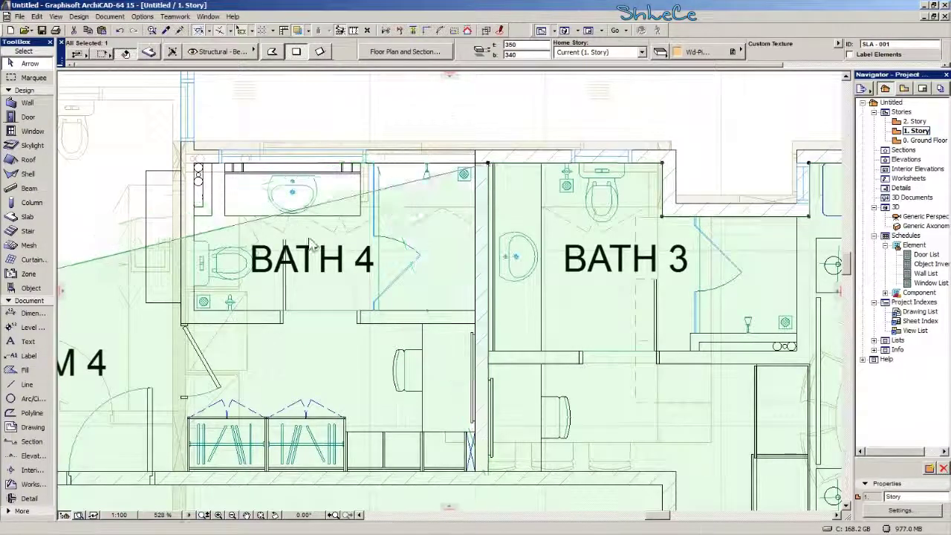
# Insert a node on the slab's diagonal edge below Bath 4 and place it at the room's outer corner beside Bedroom 4.
pyautogui.moveTo(278, 230); pyautogui.dragTo(478, 261, button='middle')
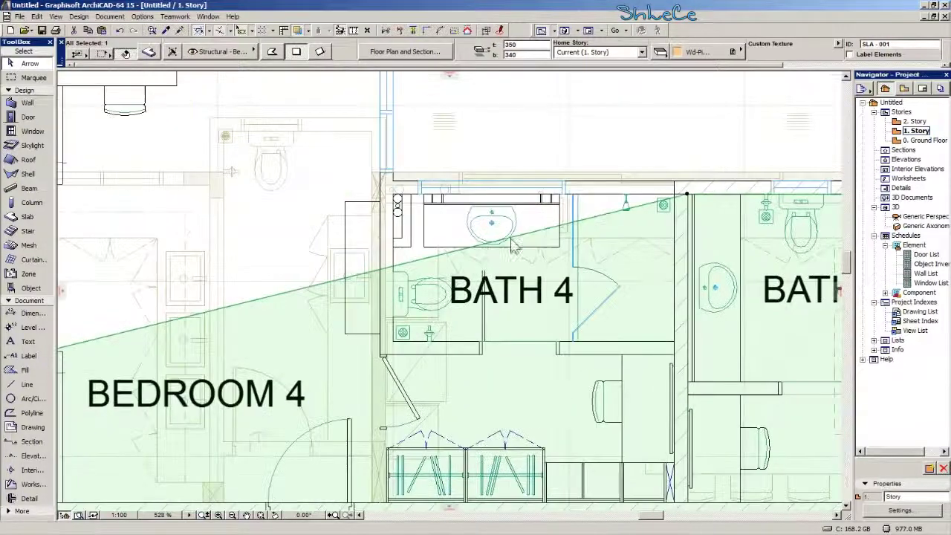
pyautogui.click(404, 263)
pyautogui.scroll(5, 394, 199)
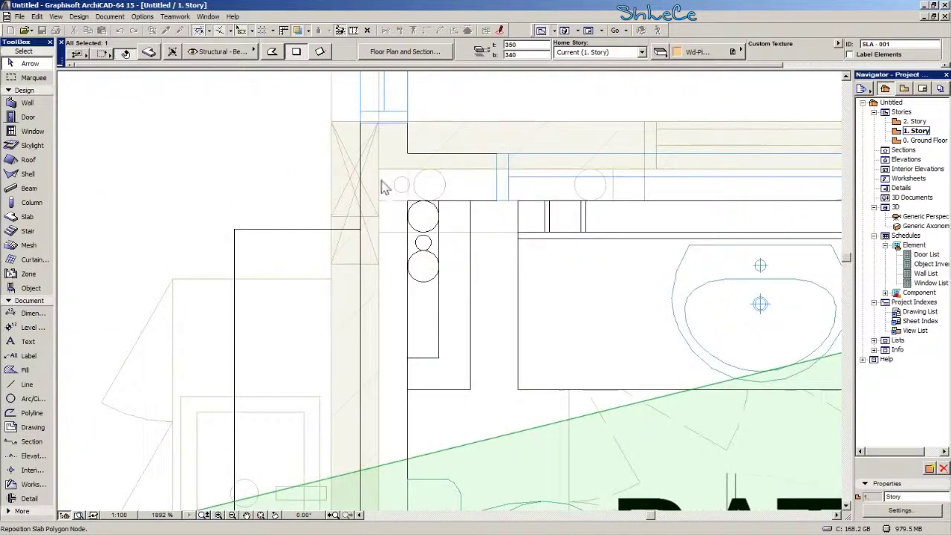
pyautogui.click(402, 192)
pyautogui.scroll(-4, 402, 192)
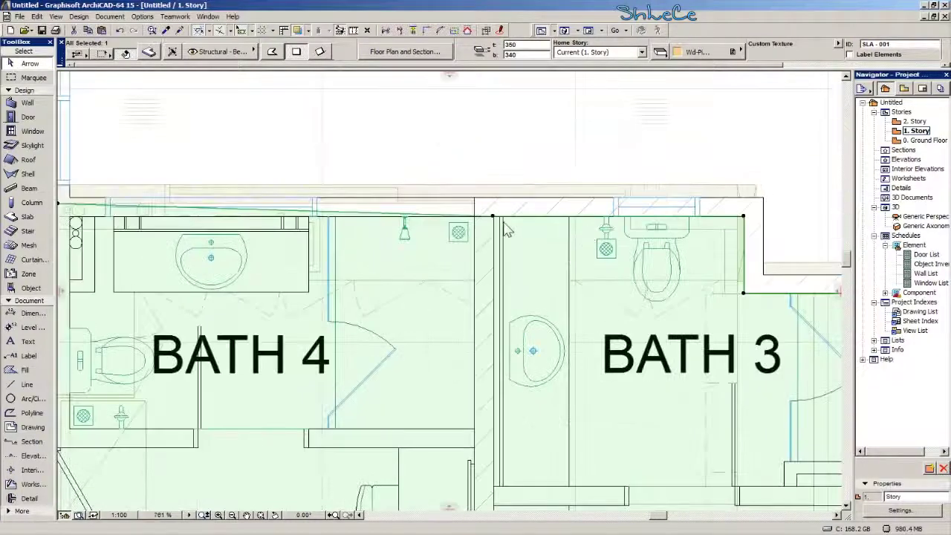
# Move the slab node at Bath 4's corner down to the inner face line of the outer bathroom wall.
pyautogui.moveTo(504, 222); pyautogui.dragTo(547, 234, button='middle')
pyautogui.moveTo(275, 233); pyautogui.dragTo(292, 237, button='middle')
pyautogui.moveTo(100, 221); pyautogui.dragTo(276, 251, button='middle')
pyautogui.scroll(4, 276, 251)
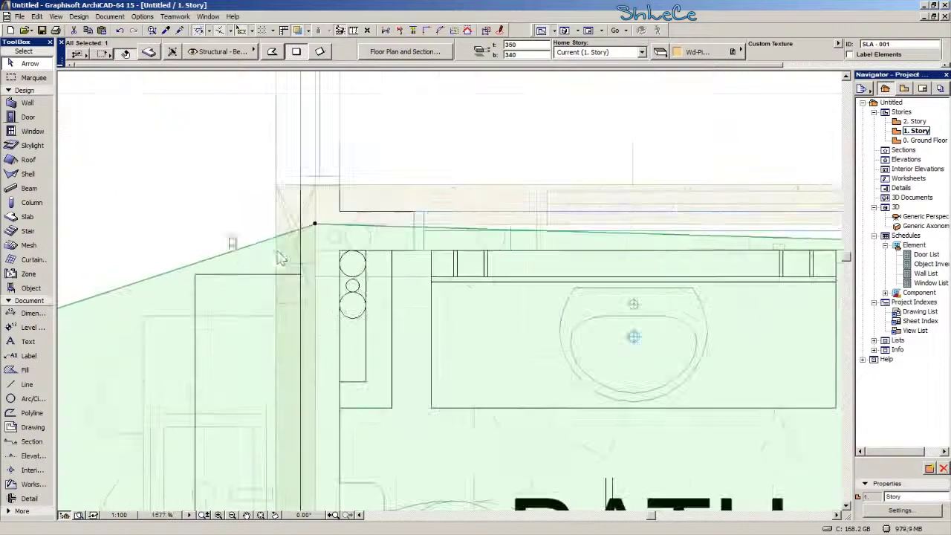
pyautogui.scroll(2, 279, 256)
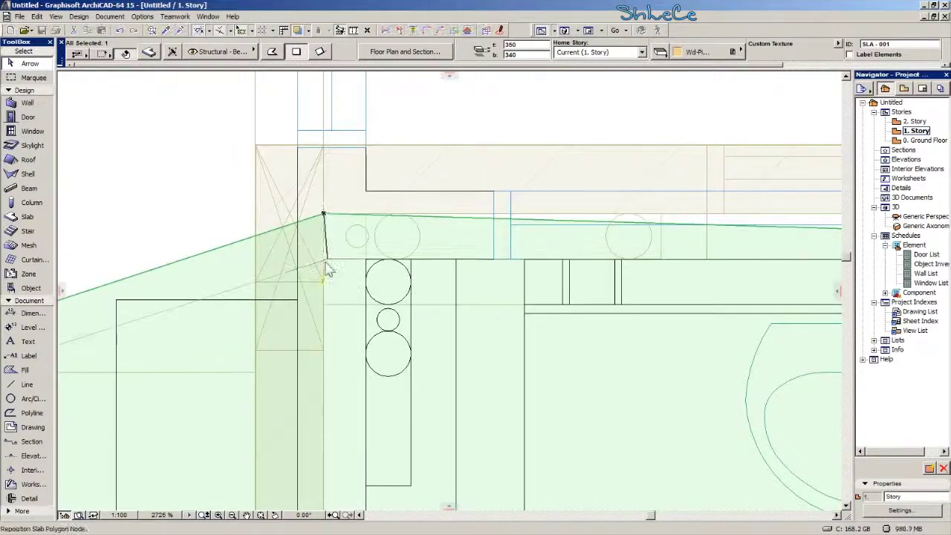
# Insert a node on the diagonal edge across Bedroom 4 and place it on the corridor wall at Bath 4's side wall, leaving both bedrooms uncovered.
pyautogui.scroll(-8, 334, 270)
pyautogui.scroll(-3, 347, 332)
pyautogui.moveTo(343, 349); pyautogui.dragTo(560, 264, button='middle')
pyautogui.scroll(2, 553, 235)
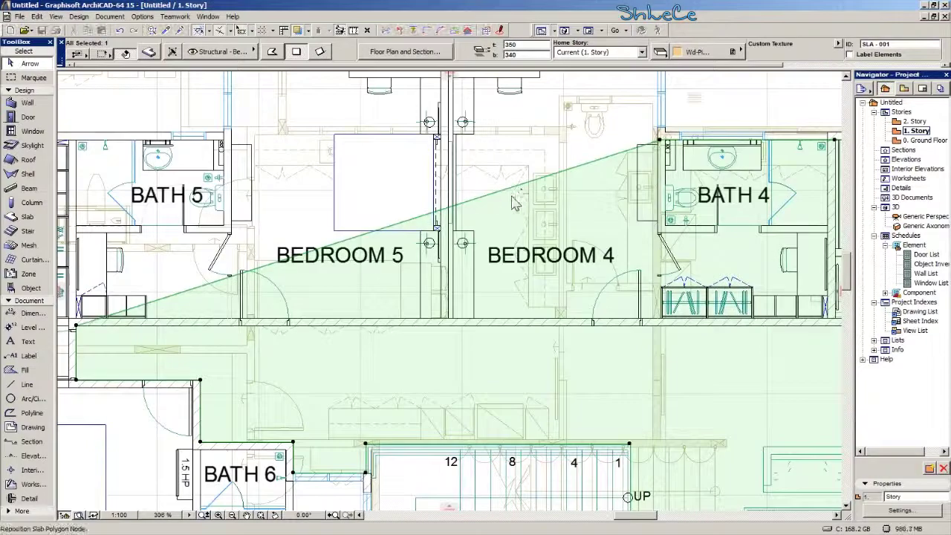
pyautogui.scroll(7, 617, 357)
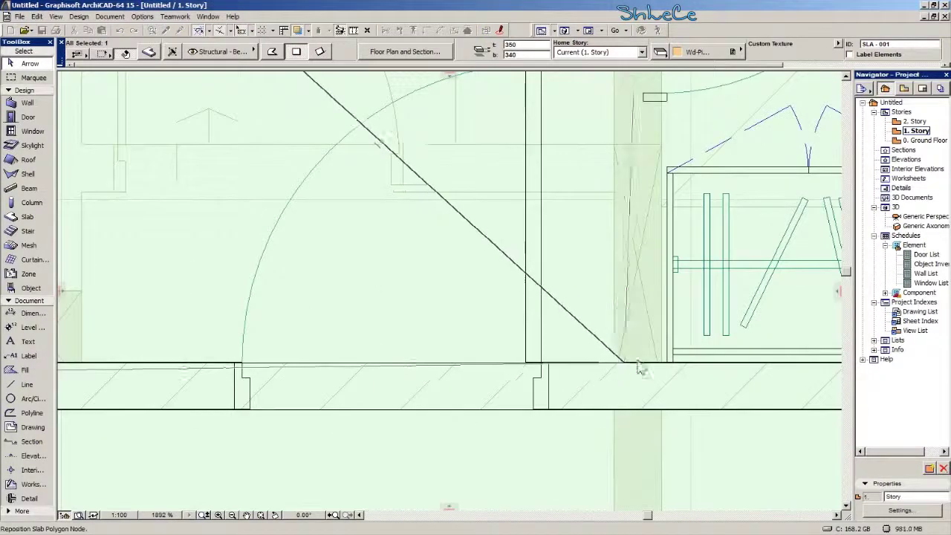
pyautogui.click(616, 364)
pyautogui.scroll(-8, 450, 270)
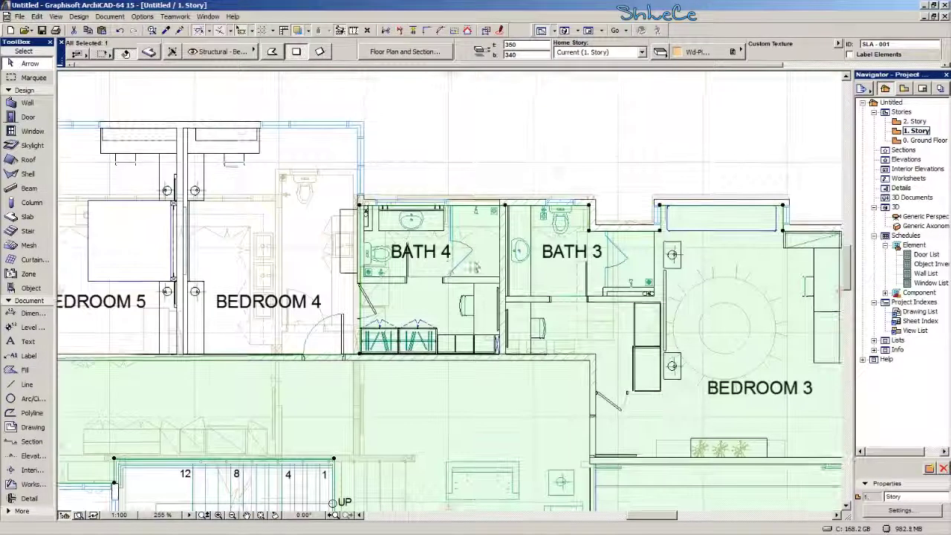
# Merge the slab node between Bath 4 and Bath 3 into the node at Bath 3's outer corner.
pyautogui.scroll(6, 479, 264)
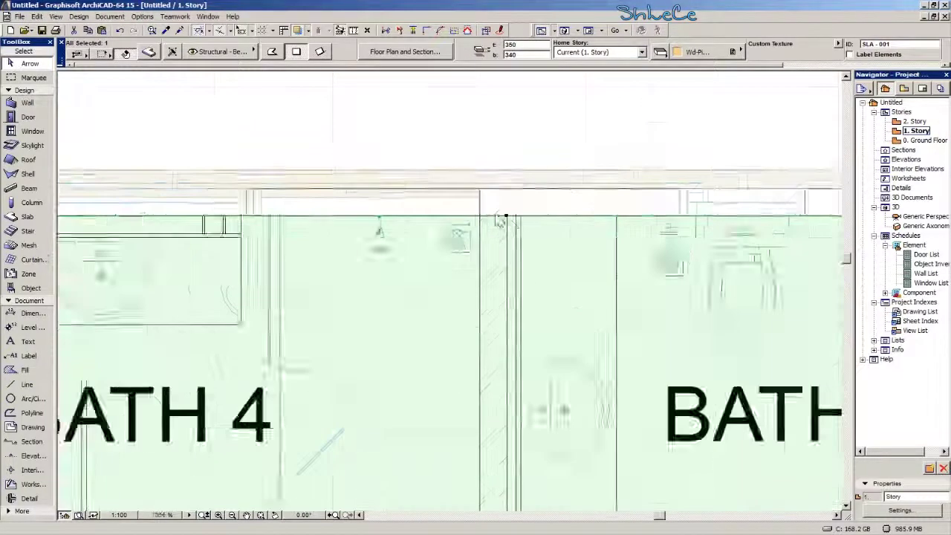
pyautogui.scroll(2, 511, 227)
pyautogui.click(507, 215)
pyautogui.scroll(-5, 512, 240)
pyautogui.moveTo(825, 239); pyautogui.dragTo(446, 290, button='middle')
pyautogui.scroll(4, 347, 277)
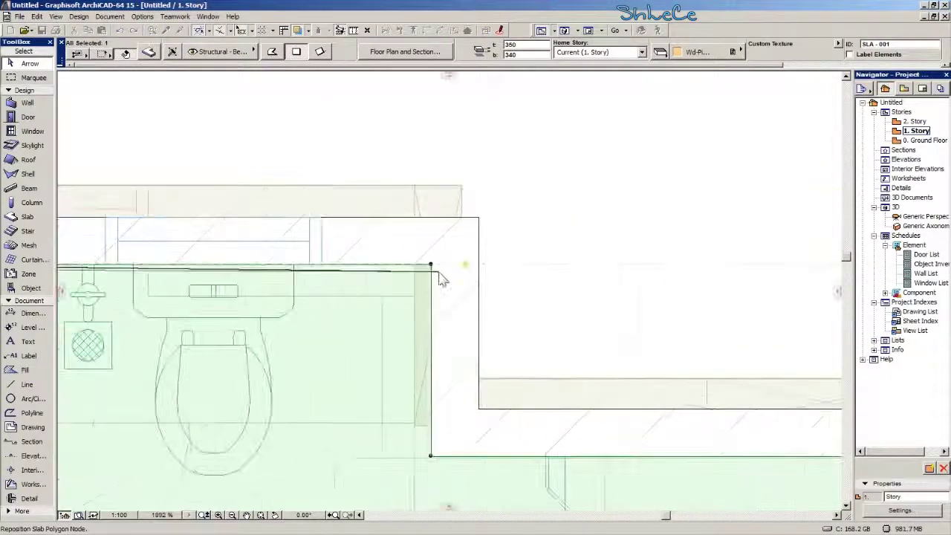
pyautogui.click(431, 263)
pyautogui.scroll(-5, 394, 299)
pyautogui.moveTo(340, 384); pyautogui.dragTo(499, 329, button='middle')
pyautogui.scroll(-5, 498, 335)
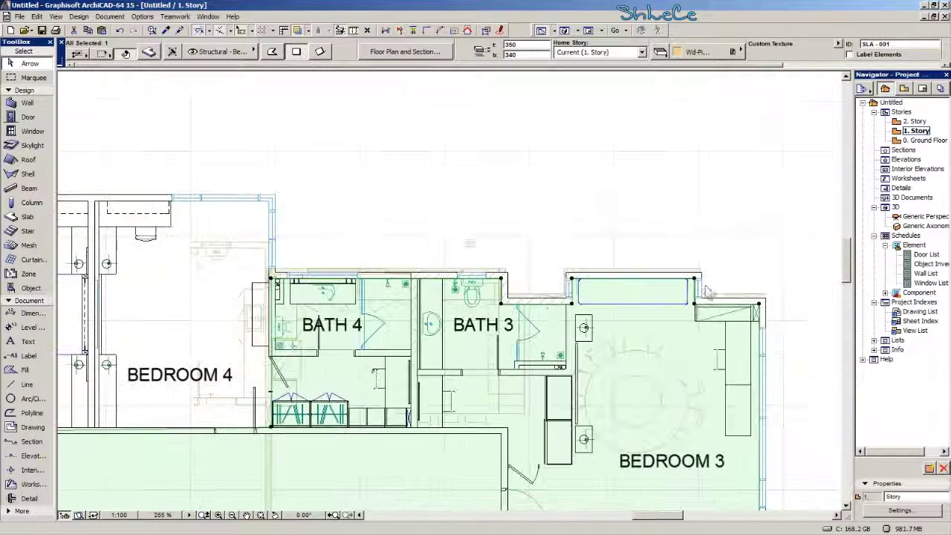
# In the Generic Perspective, examine the slab around the bathrooms and along the outer walls on the opposite side of the building.
pyautogui.doubleClick(914, 217)
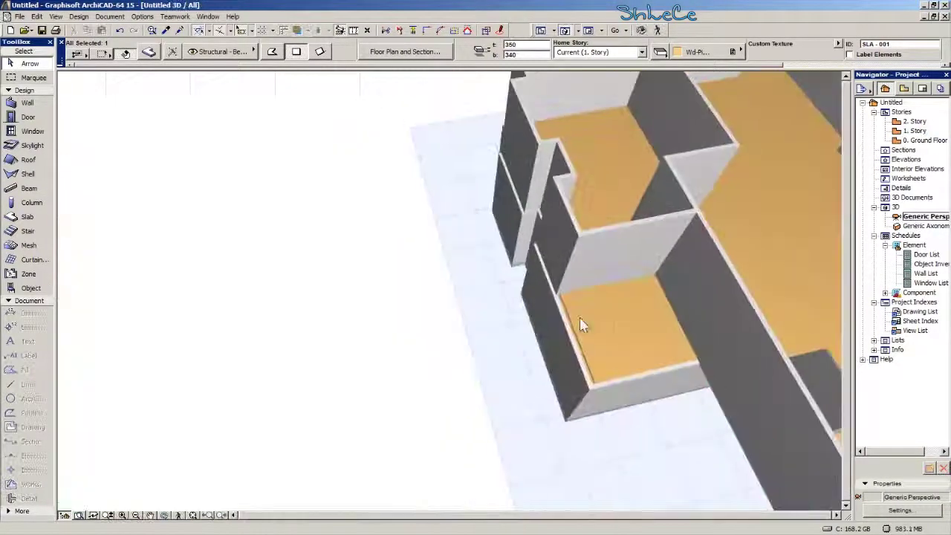
pyautogui.scroll(2, 426, 291)
pyautogui.keyDown('shift'); pyautogui.moveTo(406, 327); pyautogui.dragTo(418, 384, button='middle'); pyautogui.keyUp('shift')
pyautogui.keyDown('shift'); pyautogui.moveTo(461, 288); pyautogui.dragTo(459, 346, button='middle'); pyautogui.keyUp('shift')
pyautogui.scroll(-4, 476, 334)
pyautogui.keyDown('shift'); pyautogui.moveTo(573, 297); pyautogui.dragTo(584, 335, button='middle'); pyautogui.keyUp('shift')
pyautogui.keyDown('shift'); pyautogui.moveTo(413, 342); pyautogui.dragTo(553, 343, button='middle'); pyautogui.keyUp('shift')
pyautogui.scroll(3, 401, 367)
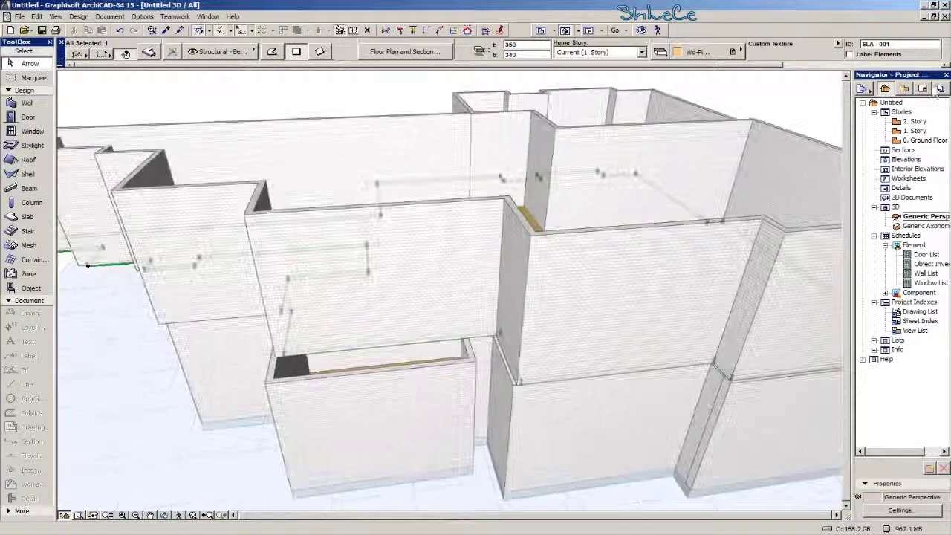
# On the 1. Story plan, insert a node on the slab edge beside Study 1 and place it down at the traced ground-floor wall.
pyautogui.doubleClick(916, 131)
pyautogui.scroll(-3, 431, 342)
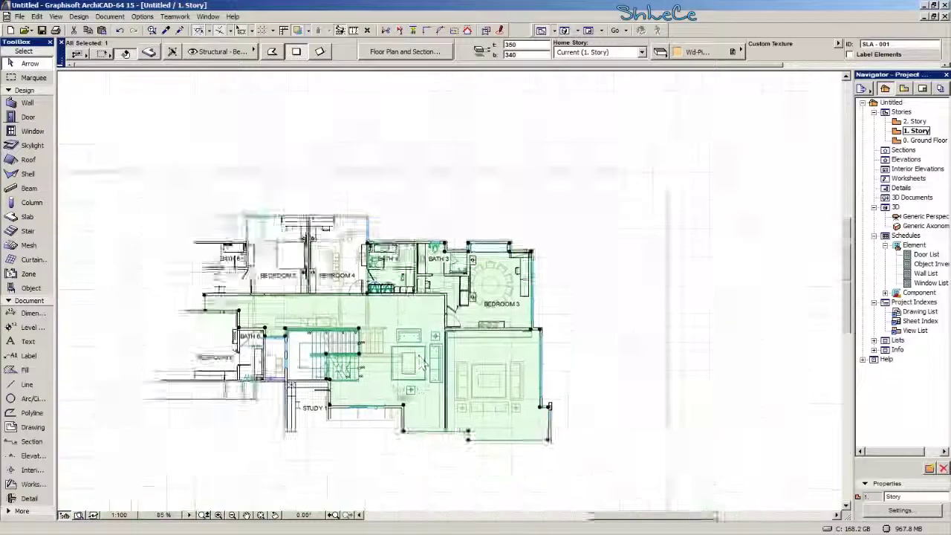
pyautogui.scroll(4, 446, 341)
pyautogui.scroll(5, 455, 342)
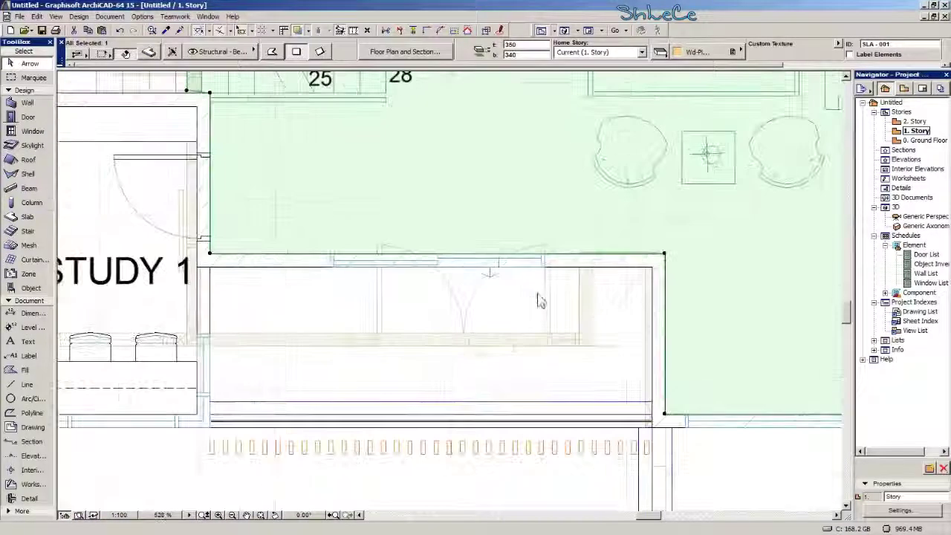
pyautogui.scroll(3, 406, 307)
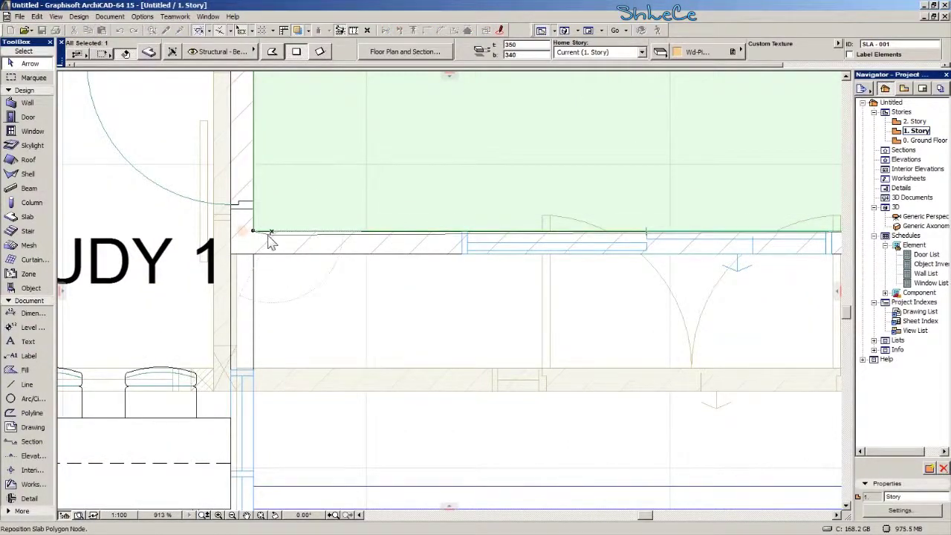
pyautogui.click(254, 233)
pyautogui.click(268, 233)
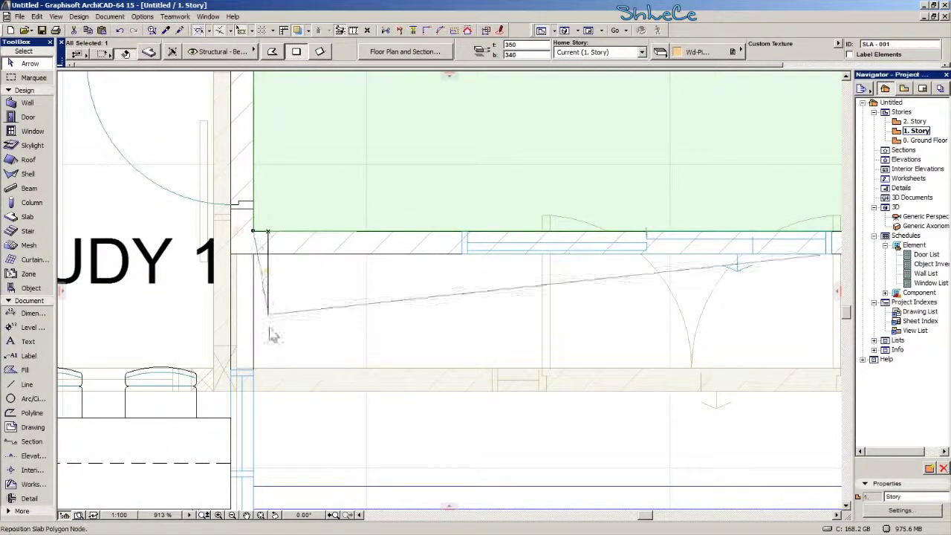
pyautogui.click(254, 369)
# Insert a node on the new diagonal slab edge beside Study 1 and place it at the inner corner of the traced ground-floor walls.
pyautogui.moveTo(507, 320); pyautogui.dragTo(255, 312, button='middle')
pyautogui.scroll(-1, 471, 295)
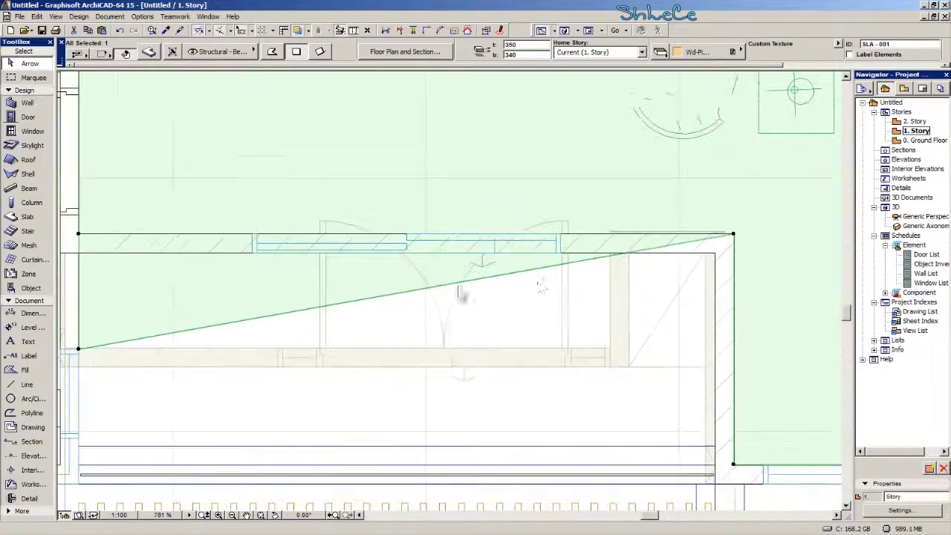
pyautogui.press('Escape')
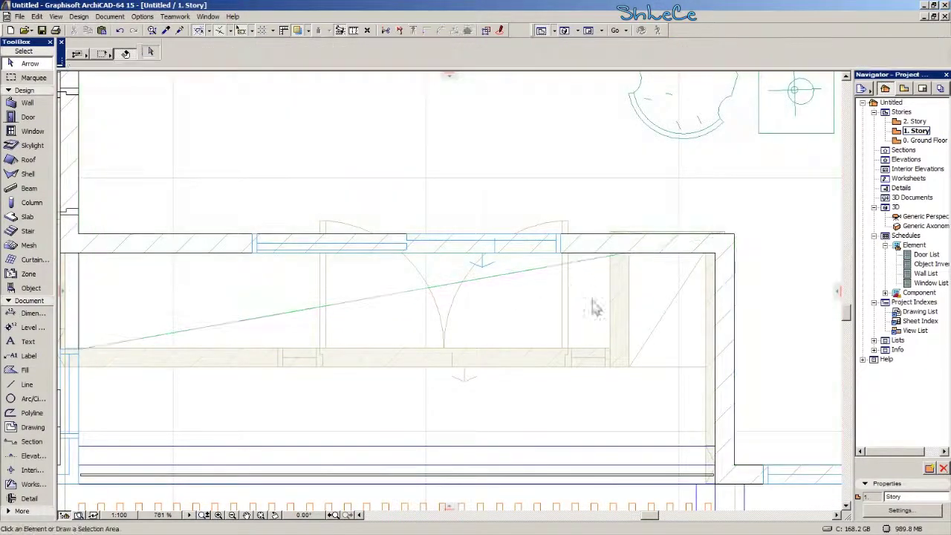
pyautogui.click(545, 274)
pyautogui.click(586, 260)
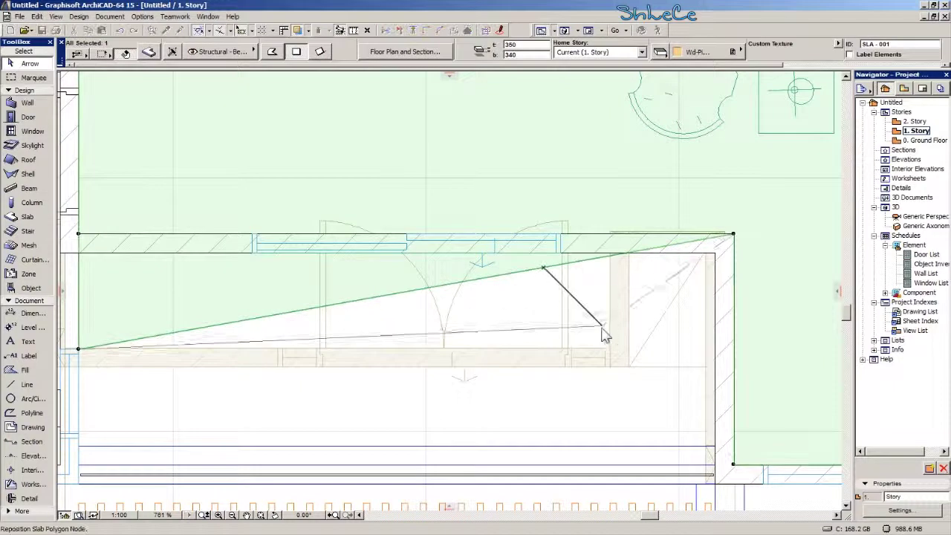
pyautogui.click(609, 347)
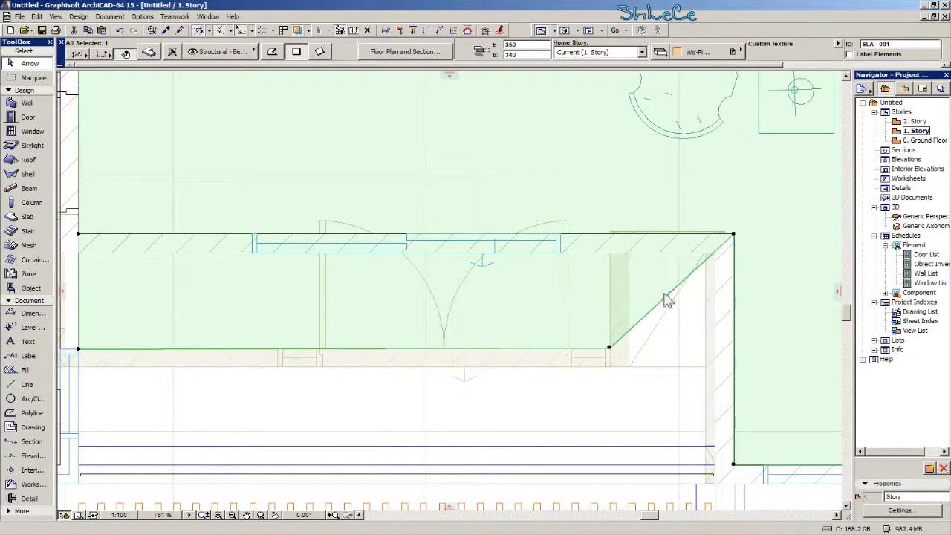
# Insert a node on the remaining diagonal to square off the slab extension, and merge the redundant node at Study 1's corner into the one below.
pyautogui.click(666, 299)
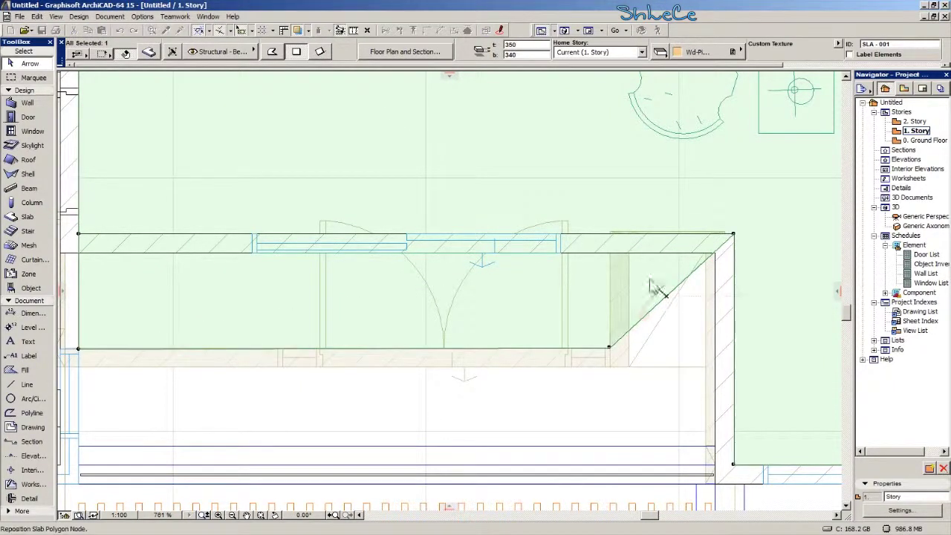
pyautogui.click(611, 234)
pyautogui.scroll(-4, 512, 333)
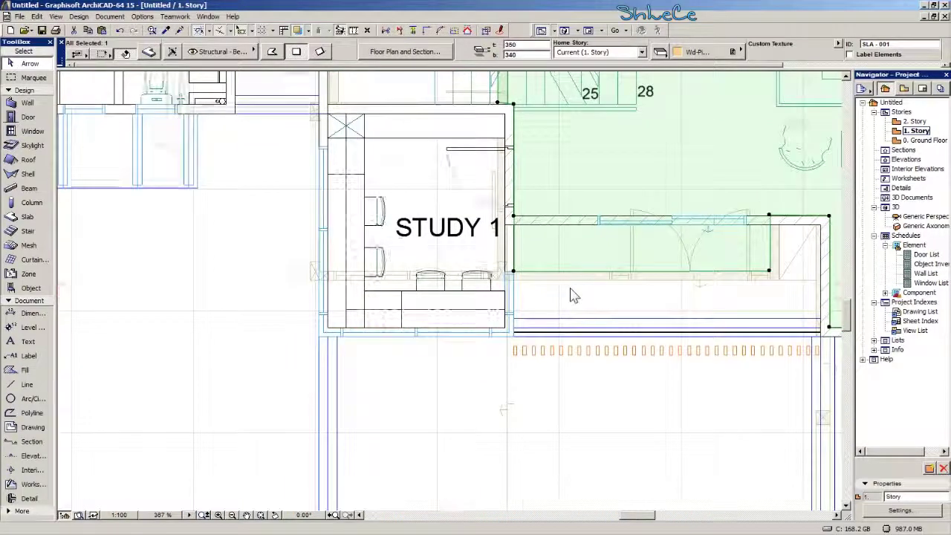
pyautogui.scroll(5, 528, 282)
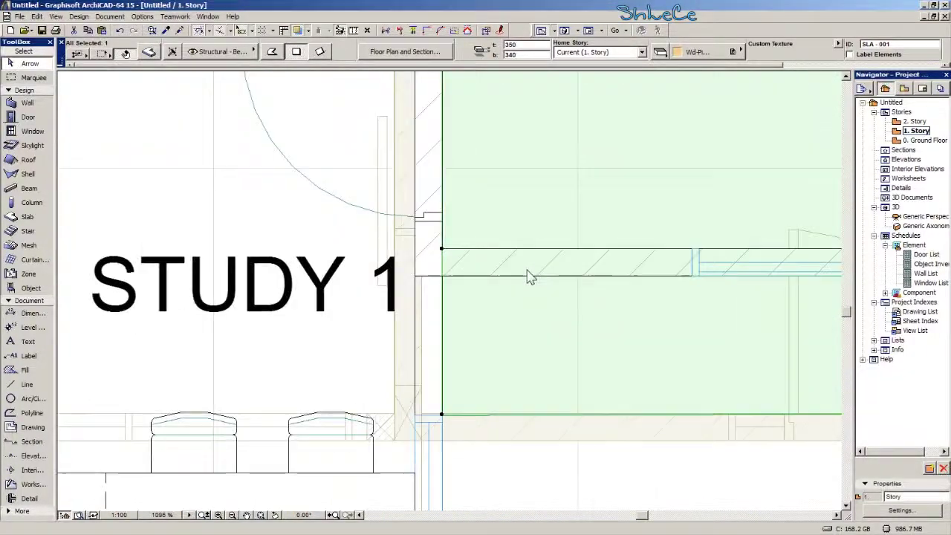
pyautogui.click(442, 251)
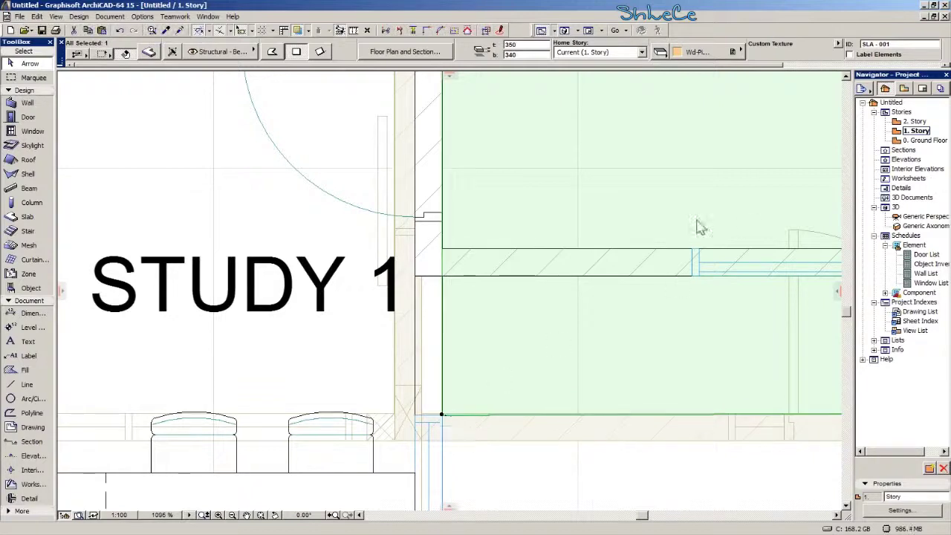
# Examine the extended slab strip and the adjoining stair area in the Generic Perspective.
pyautogui.doubleClick(923, 217)
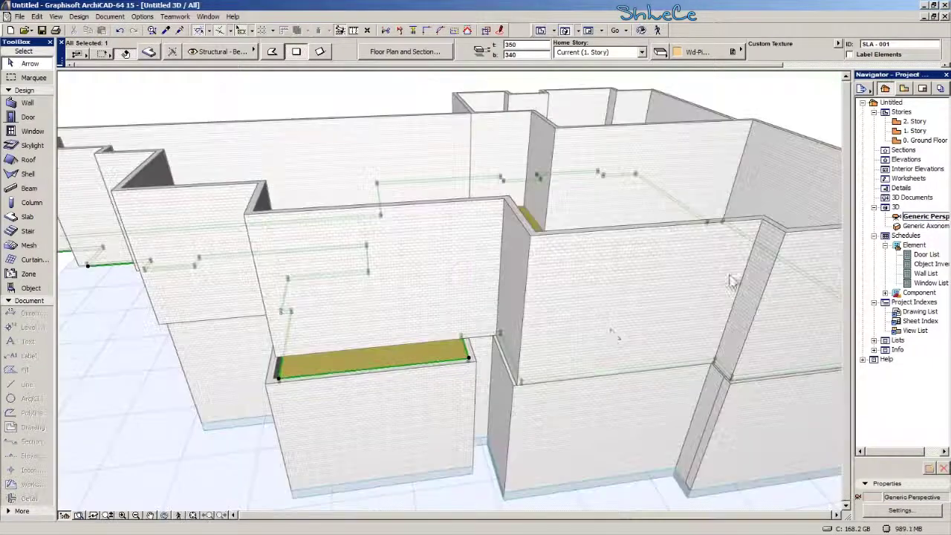
pyautogui.scroll(5, 416, 375)
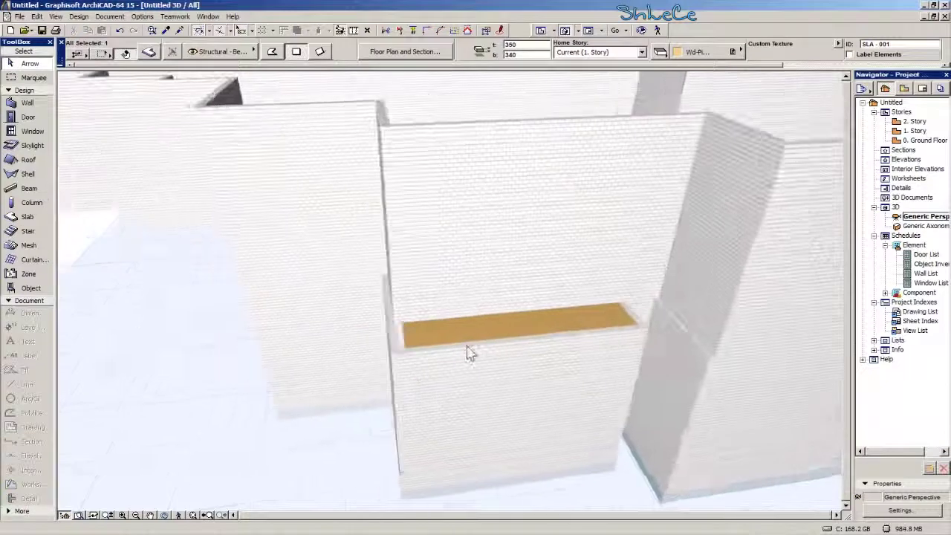
pyautogui.scroll(1, 462, 332)
pyautogui.moveTo(444, 318); pyautogui.dragTo(246, 431, button='middle')
pyautogui.moveTo(585, 172); pyautogui.dragTo(532, 343, button='middle')
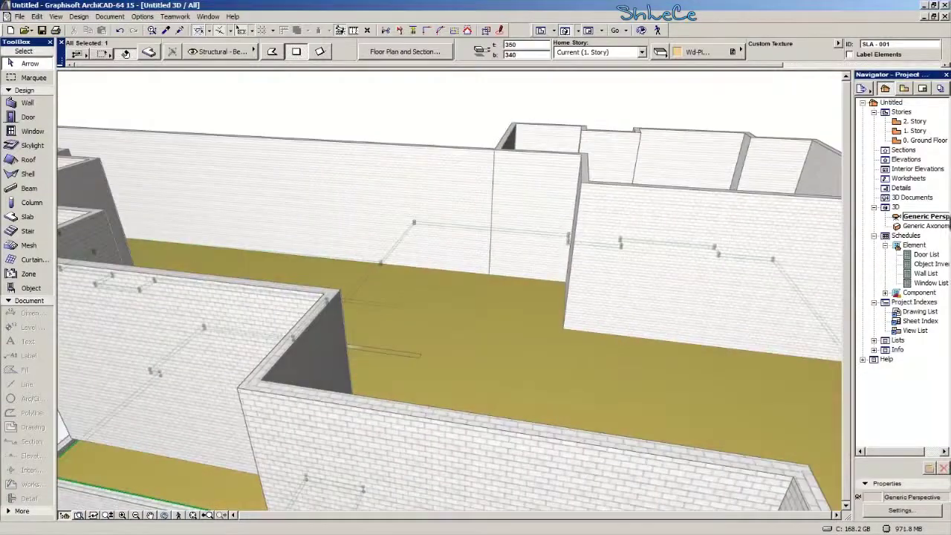
# Switch to the 0. Ground Floor plan and bring the whole site into view.
pyautogui.press('F2')
pyautogui.scroll(-5, 245, 275)
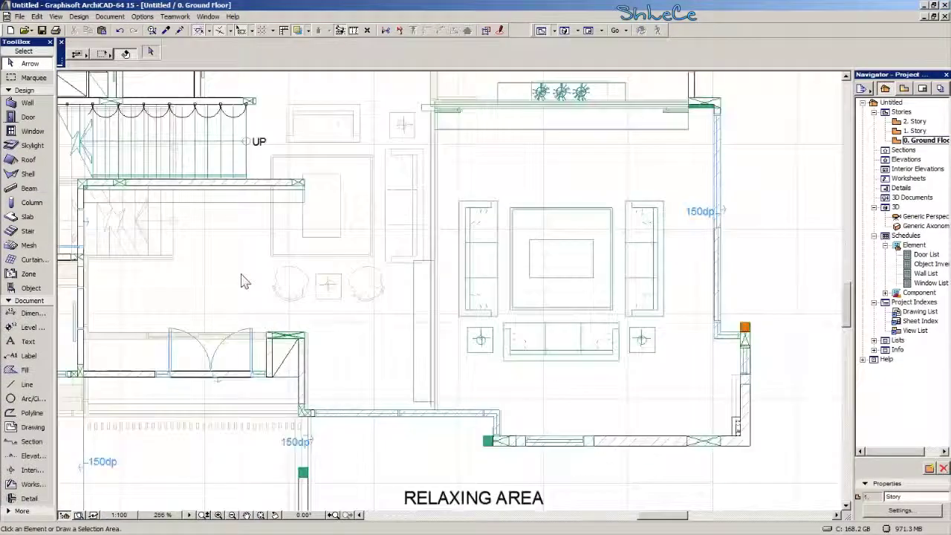
pyautogui.scroll(-5, 440, 269)
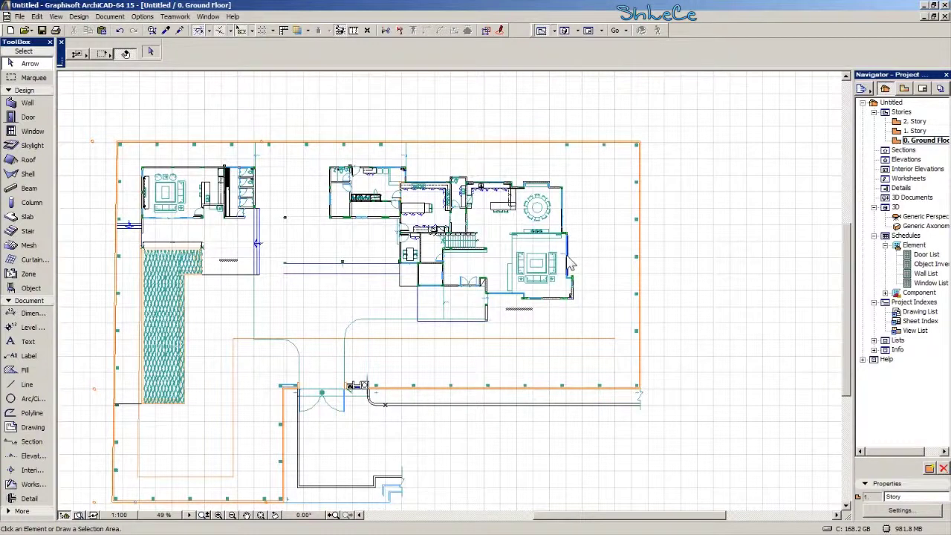
# For the relaxing area's exterior wall beside the sofas, open the default door settings and try D2 Double Egress 15 from Wood Internal Doors 15.
pyautogui.scroll(10, 567, 262)
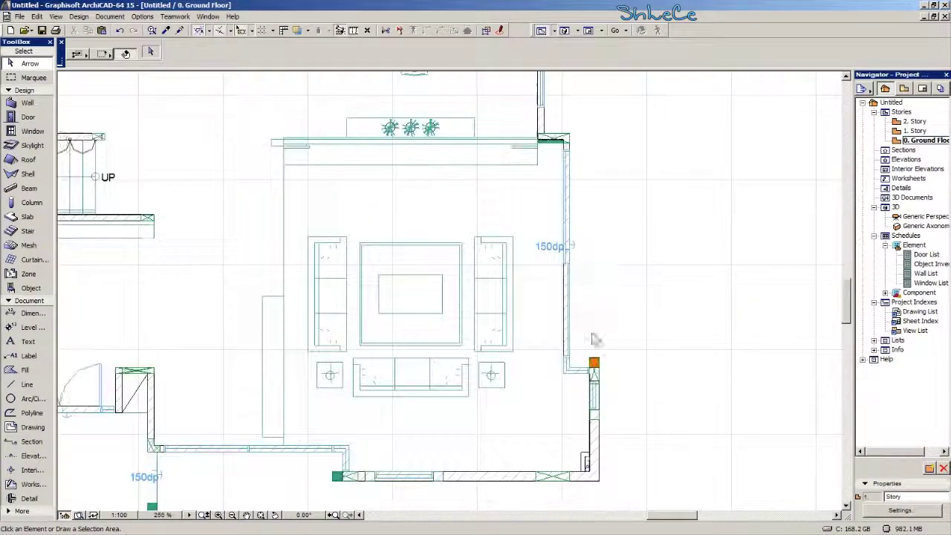
pyautogui.moveTo(517, 252); pyautogui.dragTo(542, 332, button='middle')
pyautogui.moveTo(616, 229); pyautogui.dragTo(593, 327, button='middle')
pyautogui.moveTo(592, 262); pyautogui.dragTo(532, 416, button='middle')
pyautogui.moveTo(541, 358); pyautogui.dragTo(543, 280, button='middle')
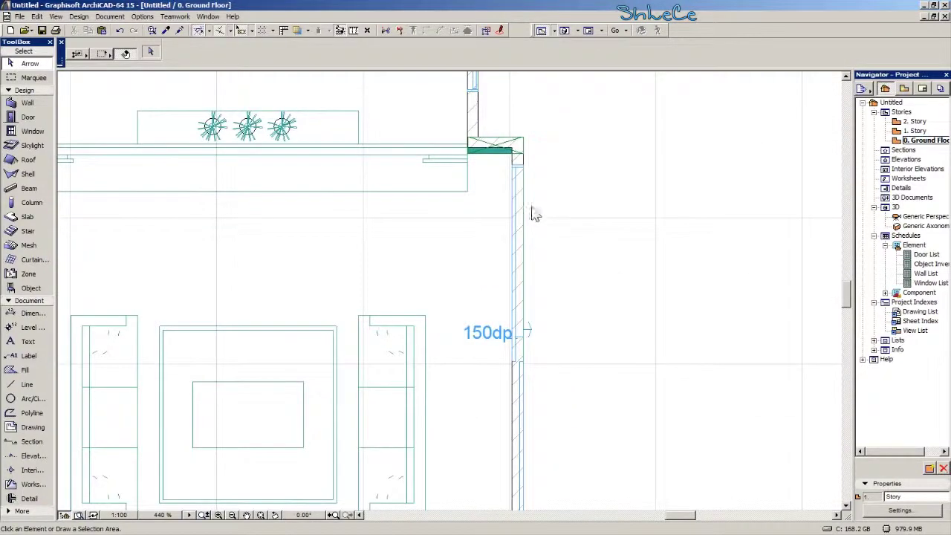
pyautogui.moveTo(520, 346); pyautogui.dragTo(520, 271, button='middle')
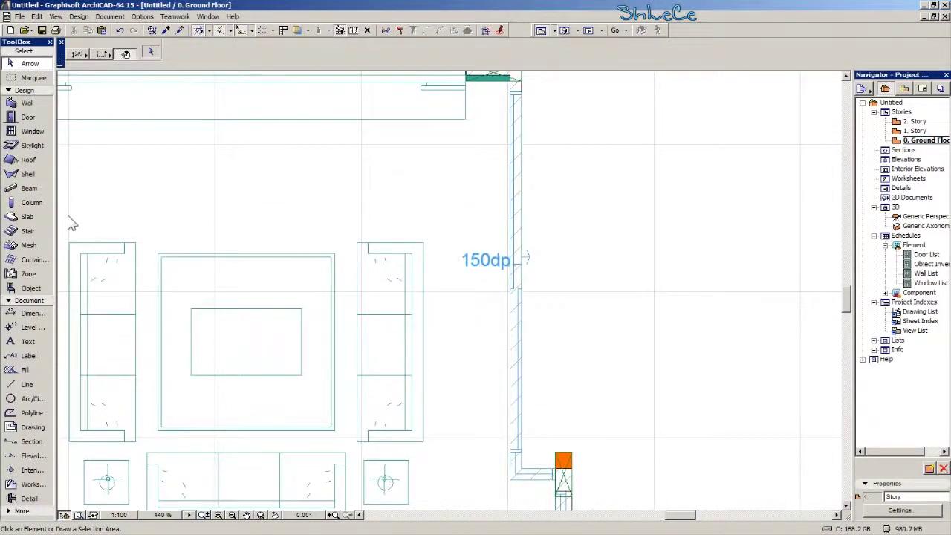
pyautogui.click(30, 119)
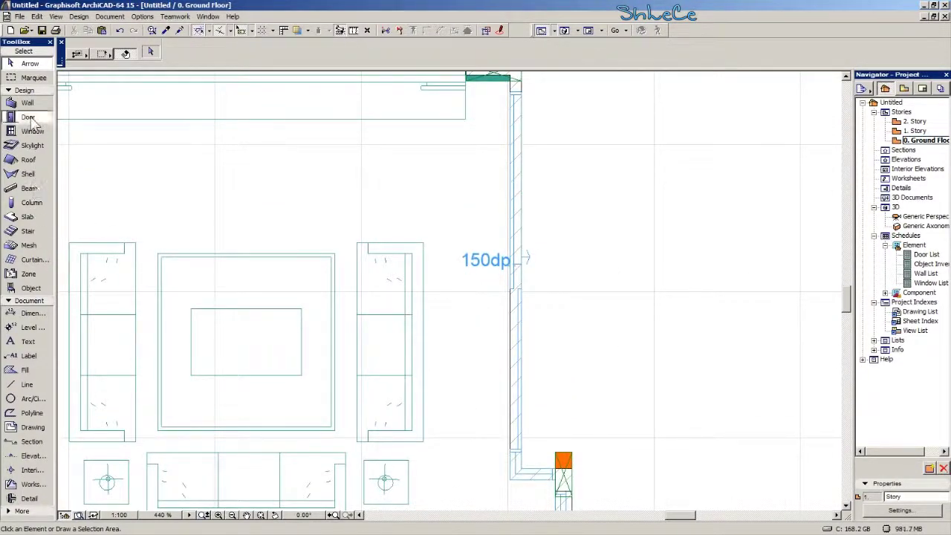
pyautogui.click(150, 52)
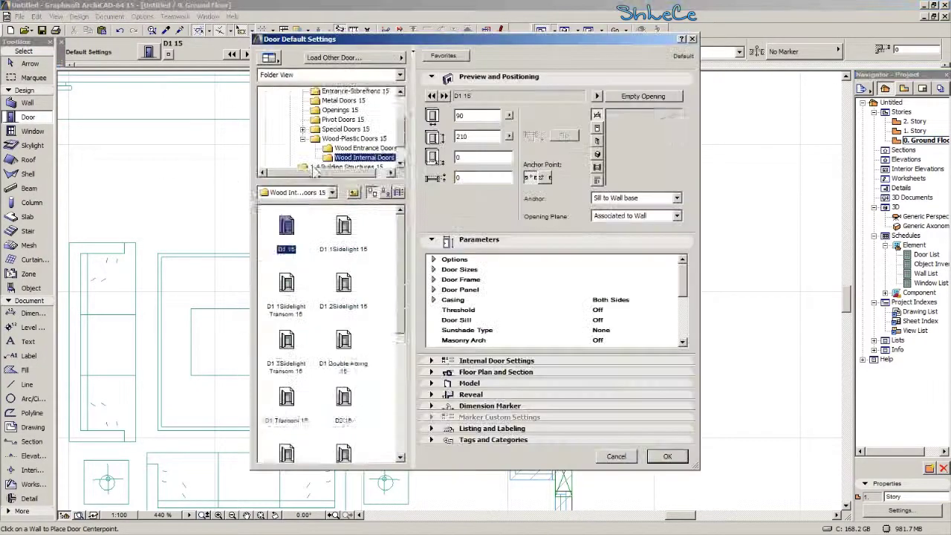
pyautogui.moveTo(401, 317); pyautogui.dragTo(416, 428)
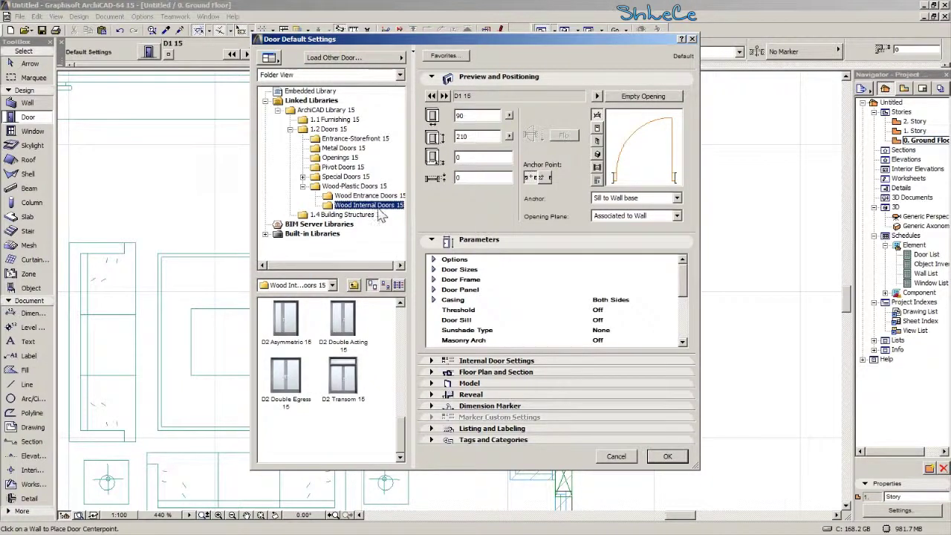
pyautogui.click(290, 385)
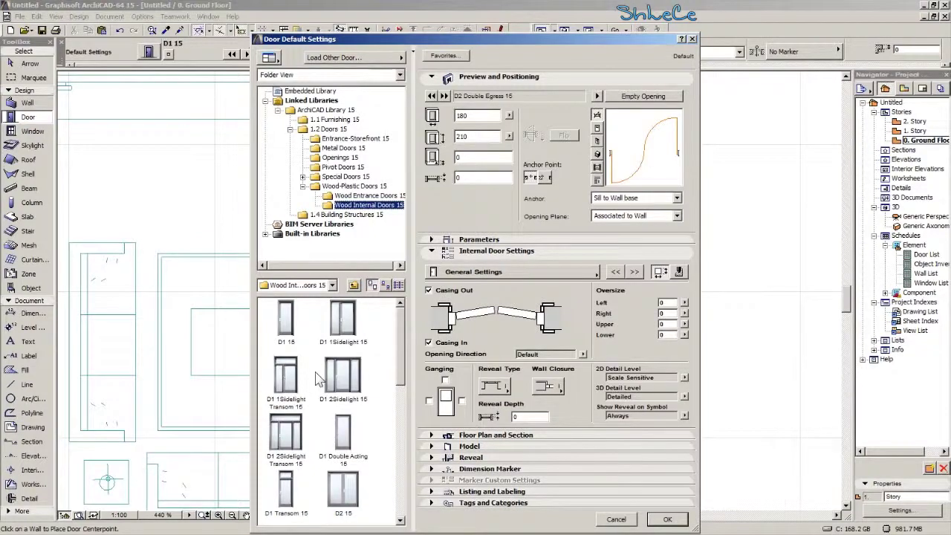
# Set the default door to D4 Sliding 15 from the Sliding Doors 15 library folder under Special Doors 15.
pyautogui.click(343, 177)
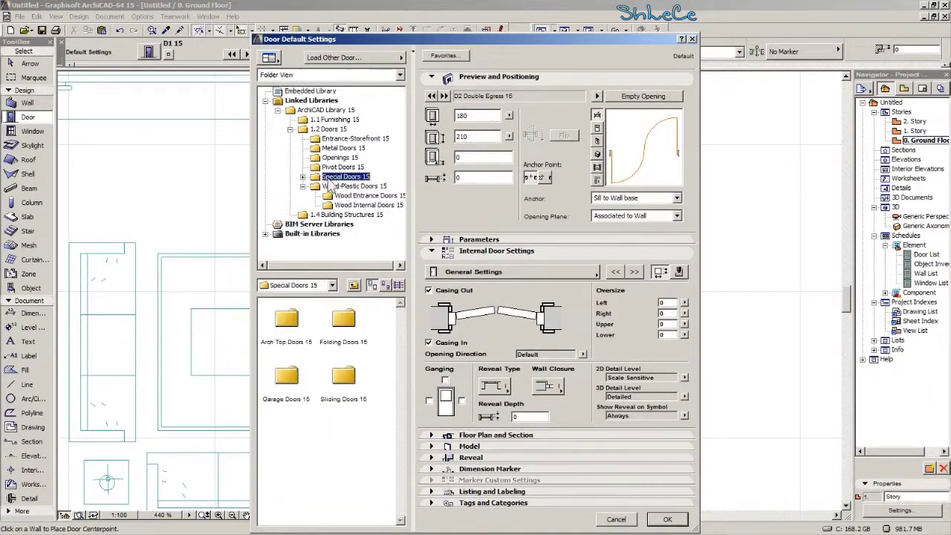
pyautogui.click(302, 177)
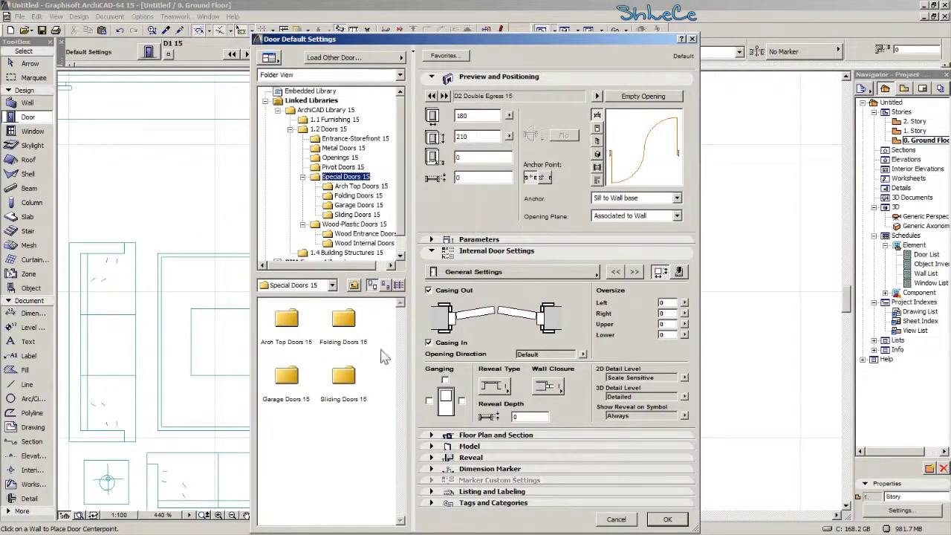
pyautogui.doubleClick(346, 375)
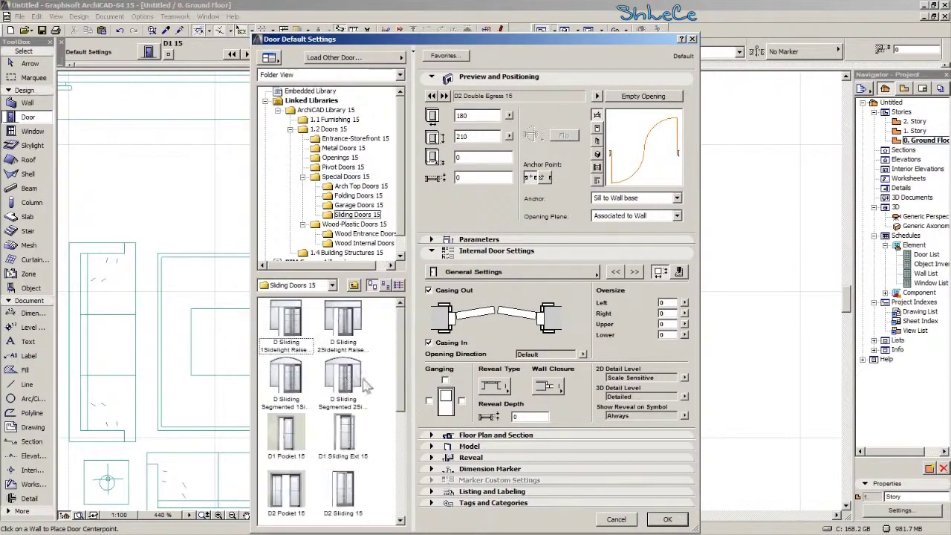
pyautogui.scroll(-2, 393, 395)
pyautogui.click(283, 375)
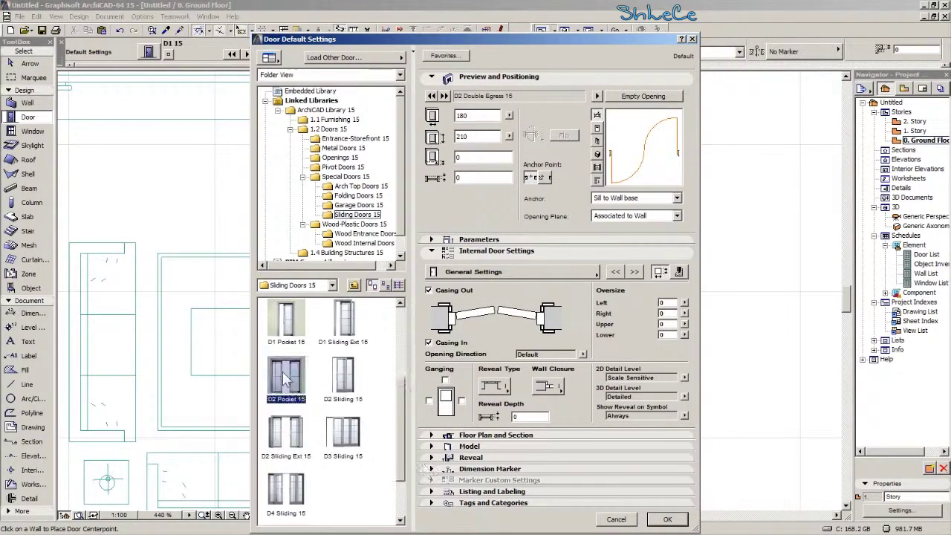
pyautogui.click(290, 490)
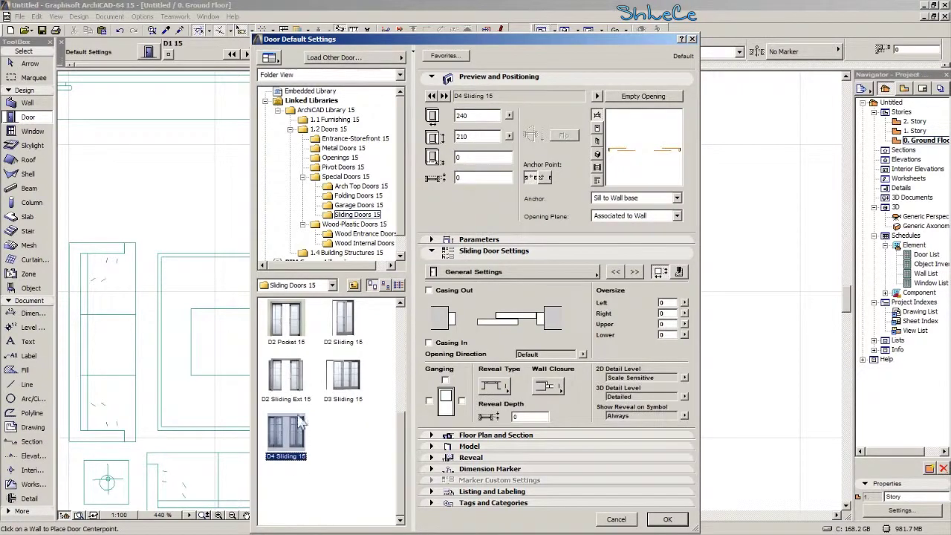
pyautogui.click(668, 519)
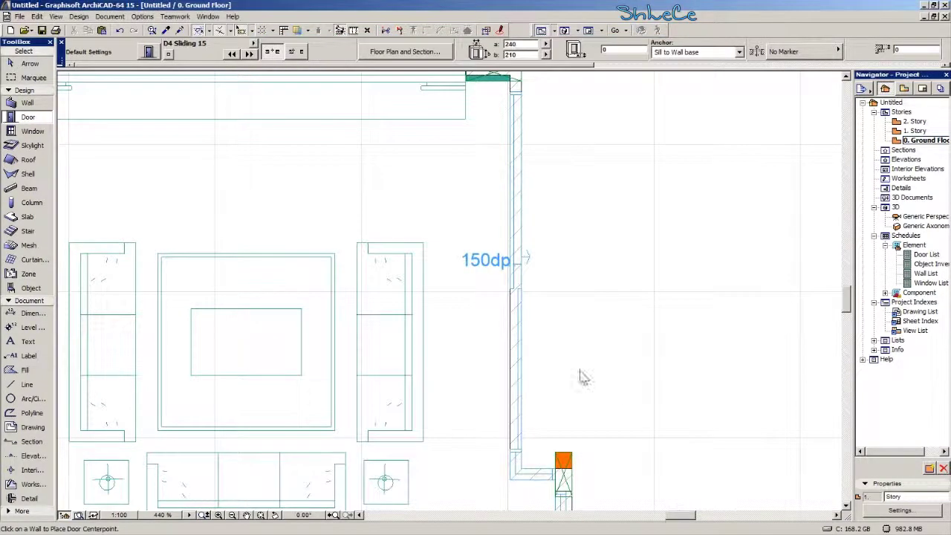
# Place the sliding door in the relaxing area's exterior wall at the 150dp mark and select it.
pyautogui.scroll(1, 488, 305)
pyautogui.scroll(1, 483, 301)
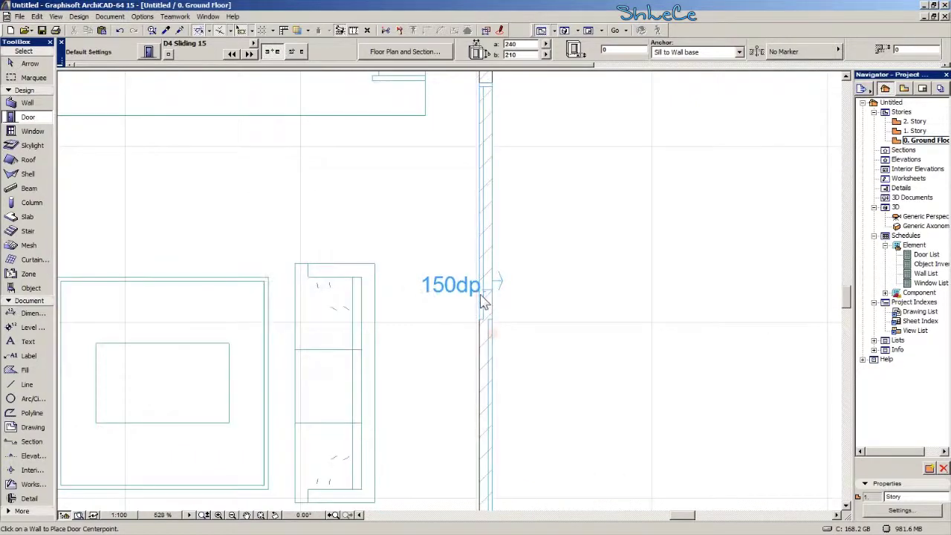
pyautogui.click(483, 300)
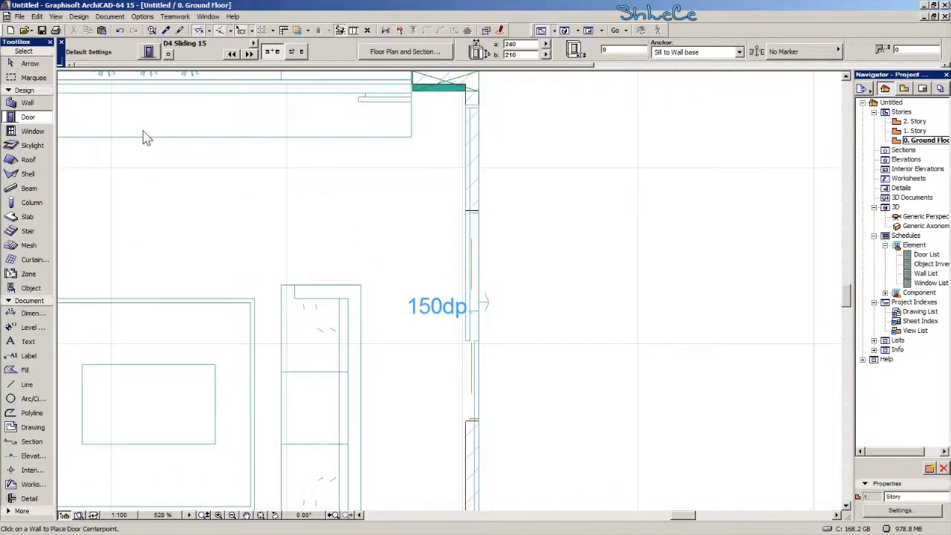
pyautogui.click(30, 63)
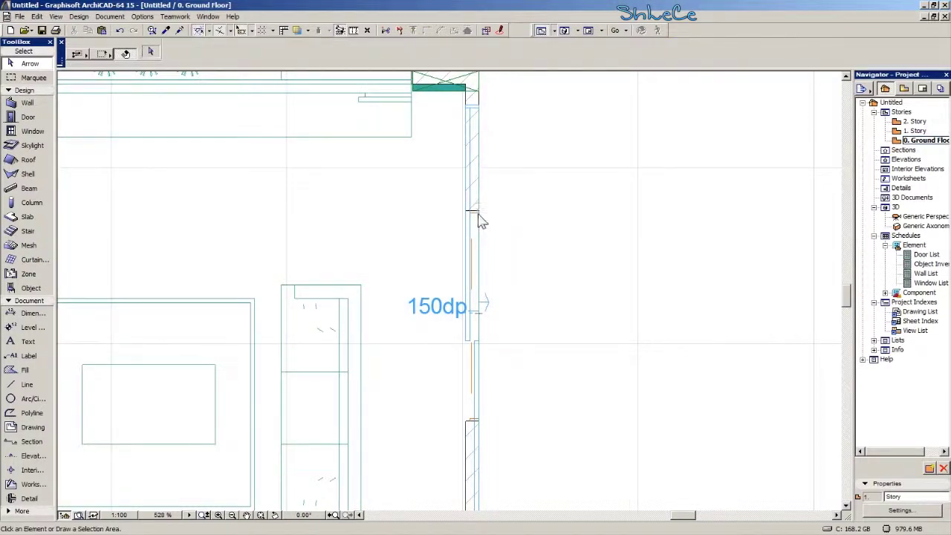
pyautogui.click(479, 220)
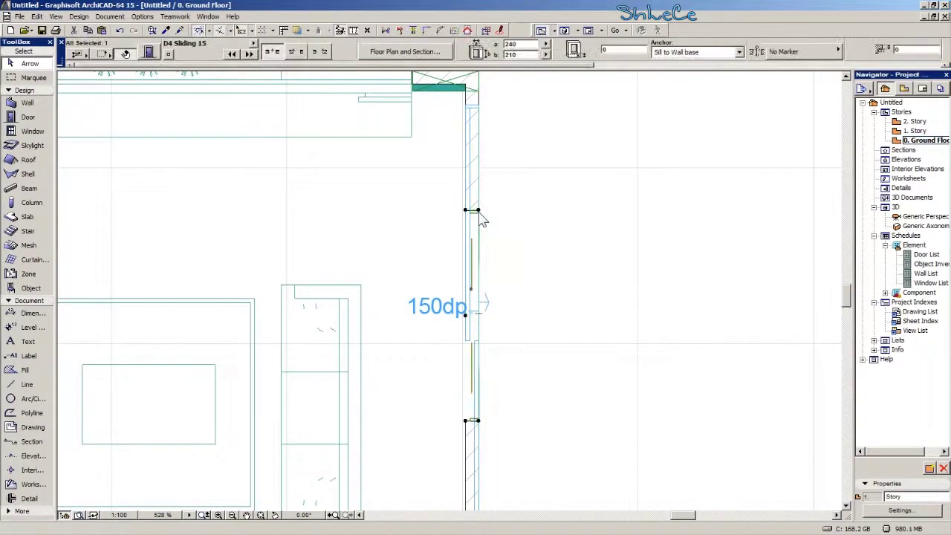
# Move the selected sliding door along the wall so its upper end meets the upper jamb line of the traced opening.
pyautogui.scroll(1, 487, 221)
pyautogui.moveTo(486, 221); pyautogui.dragTo(475, 371, button='middle')
pyautogui.click(471, 380)
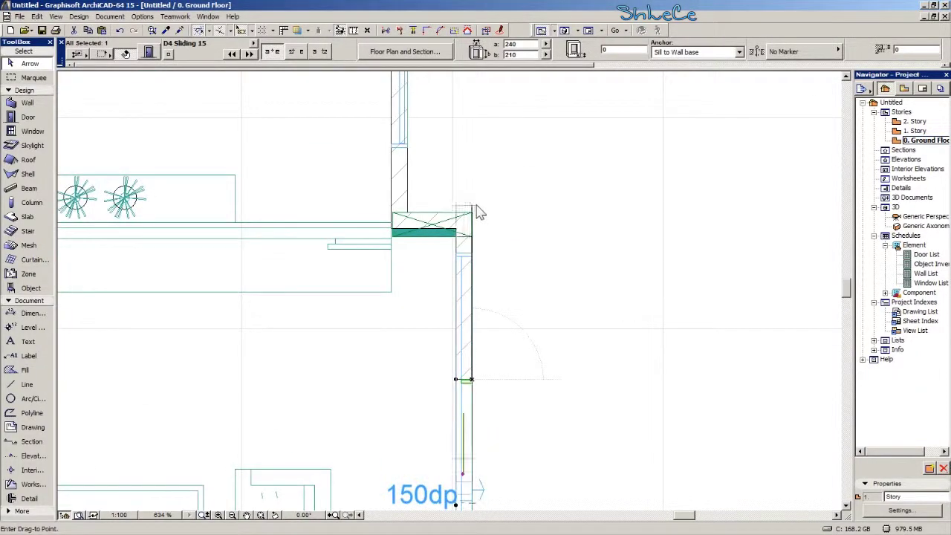
pyautogui.click(472, 252)
# Move the sliding door down the wall so its lower end meets the traced lower jamb near the orange column.
pyautogui.scroll(-2, 504, 348)
pyautogui.moveTo(508, 473); pyautogui.dragTo(406, 229, button='middle')
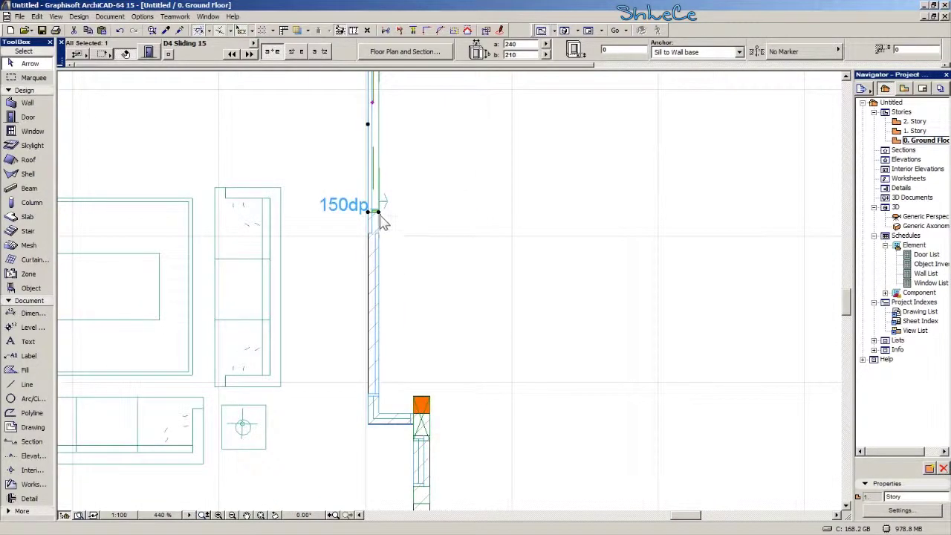
pyautogui.click(378, 212)
pyautogui.scroll(5, 378, 413)
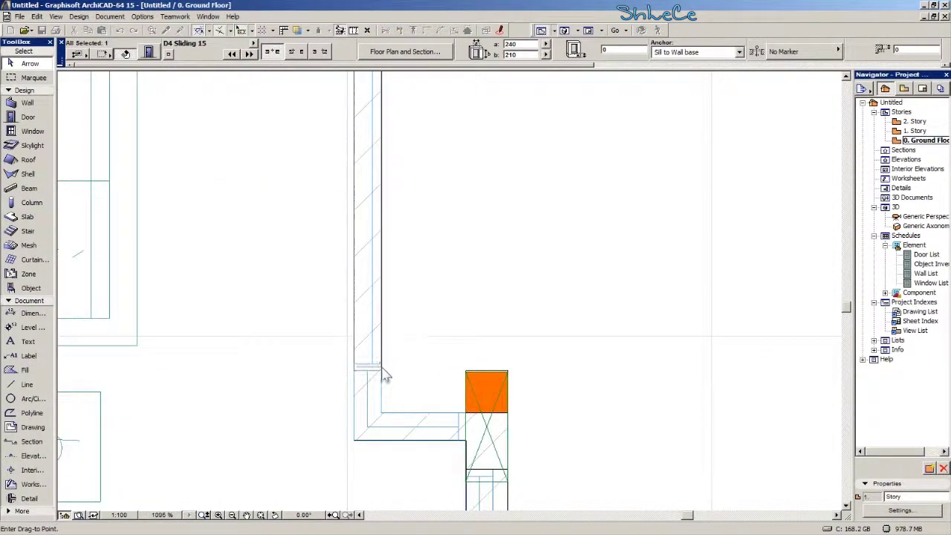
pyautogui.click(385, 372)
pyautogui.scroll(-4, 410, 371)
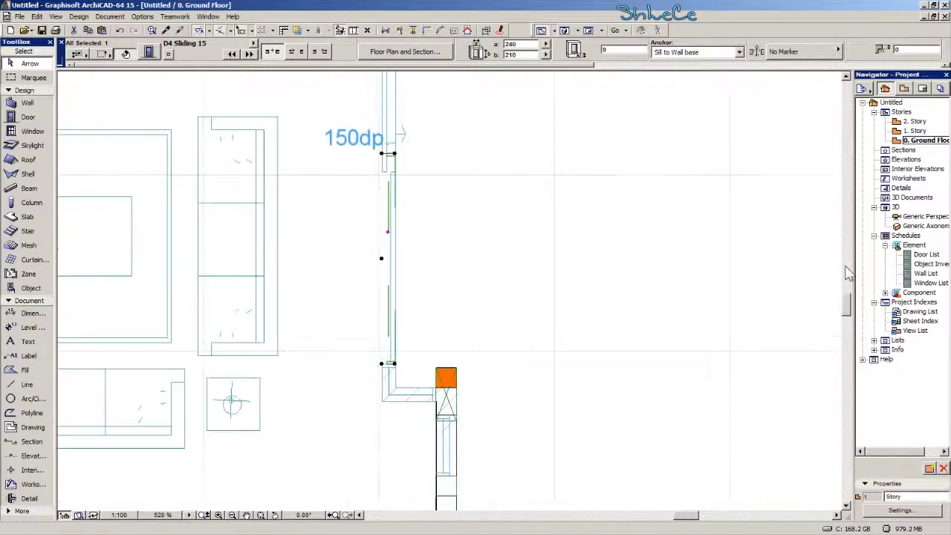
# Examine the placed four-panel sliding door from outside in the Generic Perspective.
pyautogui.click(927, 217)
pyautogui.scroll(5, 410, 282)
pyautogui.scroll(-3, 350, 255)
pyautogui.moveTo(403, 326); pyautogui.dragTo(349, 307, button='middle')
pyautogui.scroll(2, 317, 286)
pyautogui.scroll(1, 279, 257)
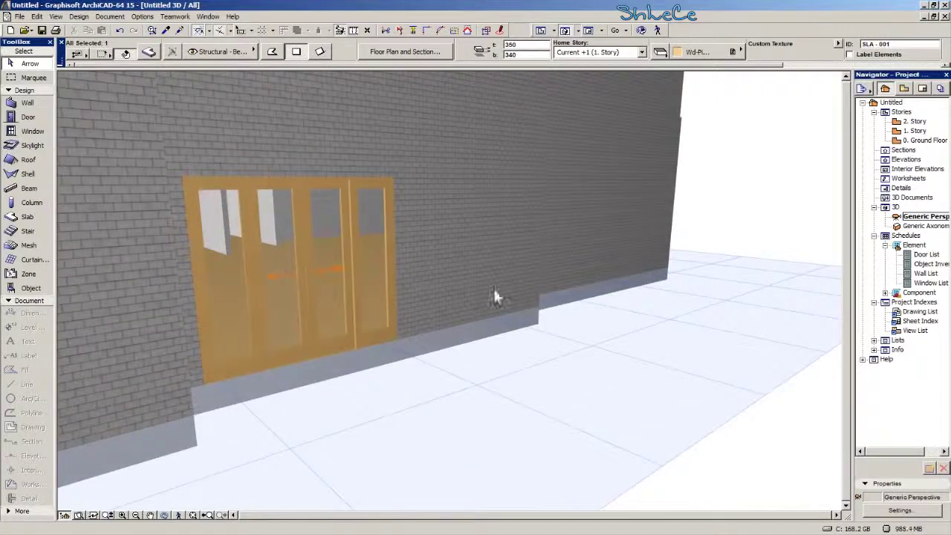
pyautogui.scroll(3, 569, 325)
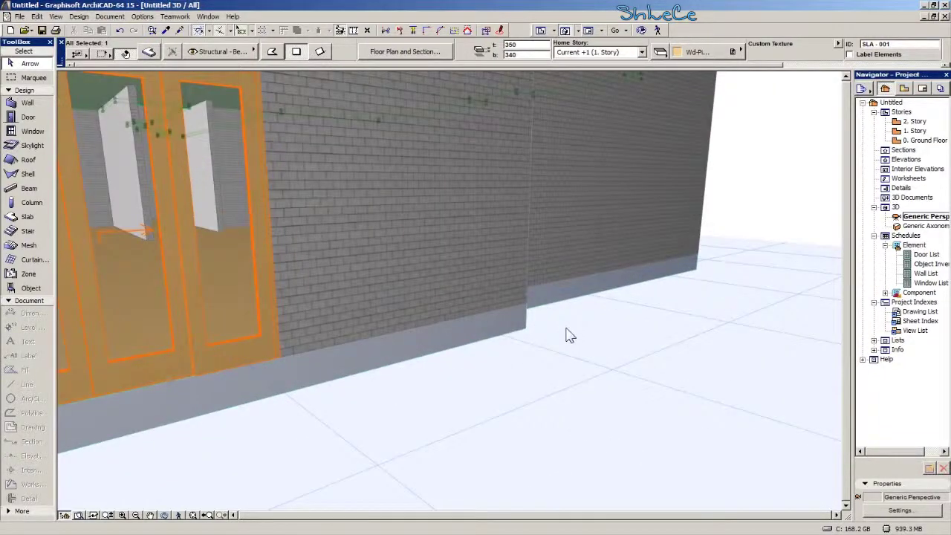
pyautogui.scroll(2, 232, 220)
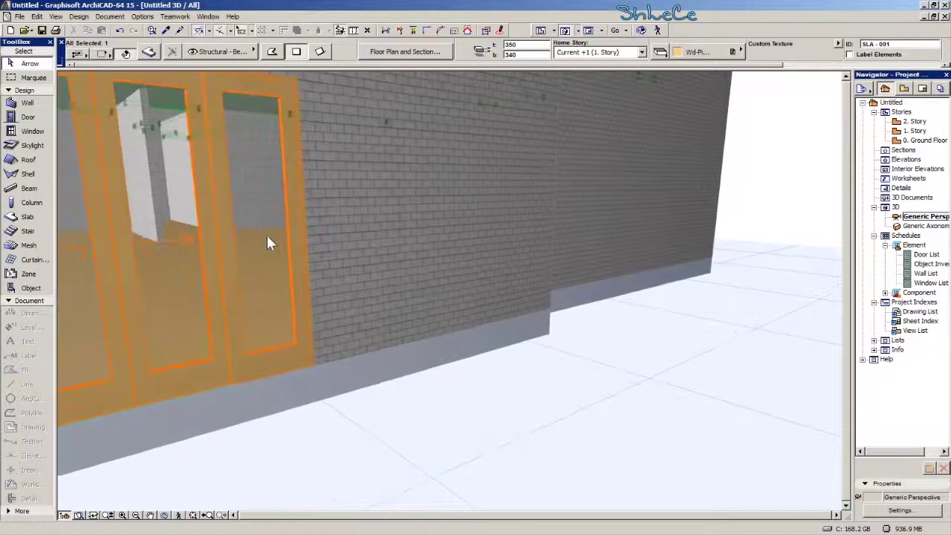
# Select the sliding door in the 3D view and replace it with the D2 Pocket 15 type.
pyautogui.click(267, 243)
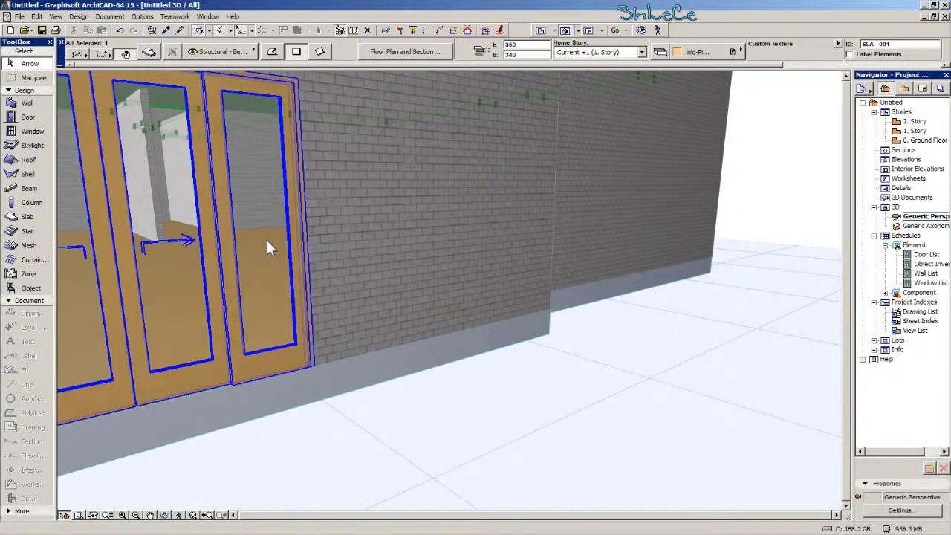
pyautogui.scroll(1, 256, 234)
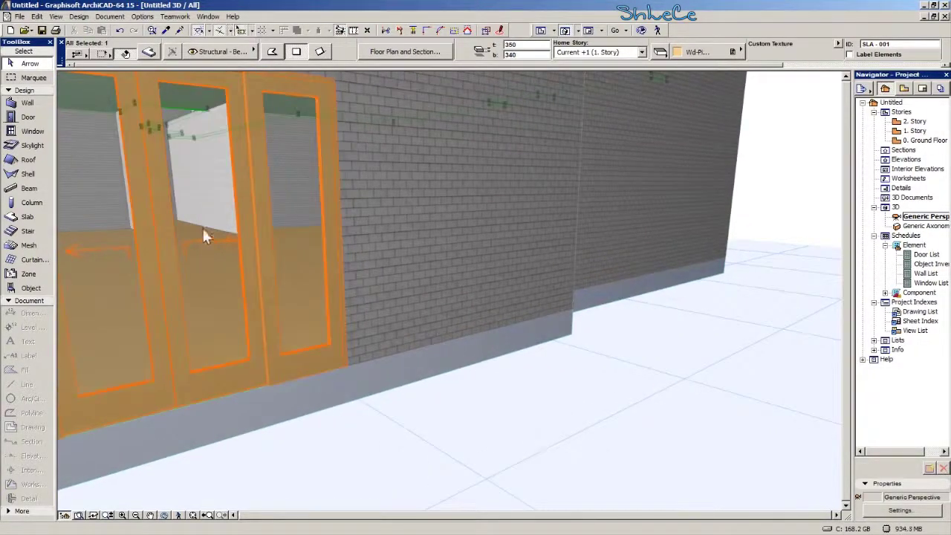
pyautogui.click(168, 232)
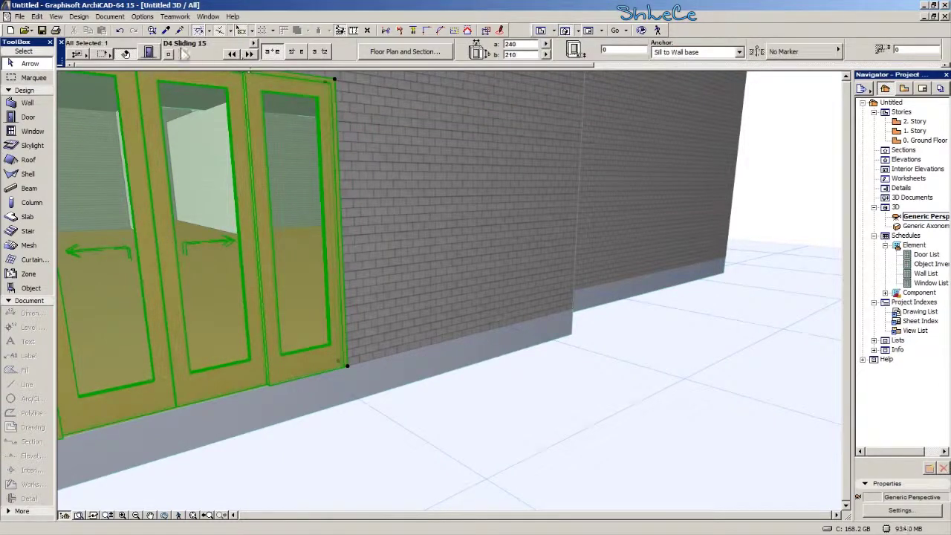
pyautogui.hotkey('ctrl', 't')
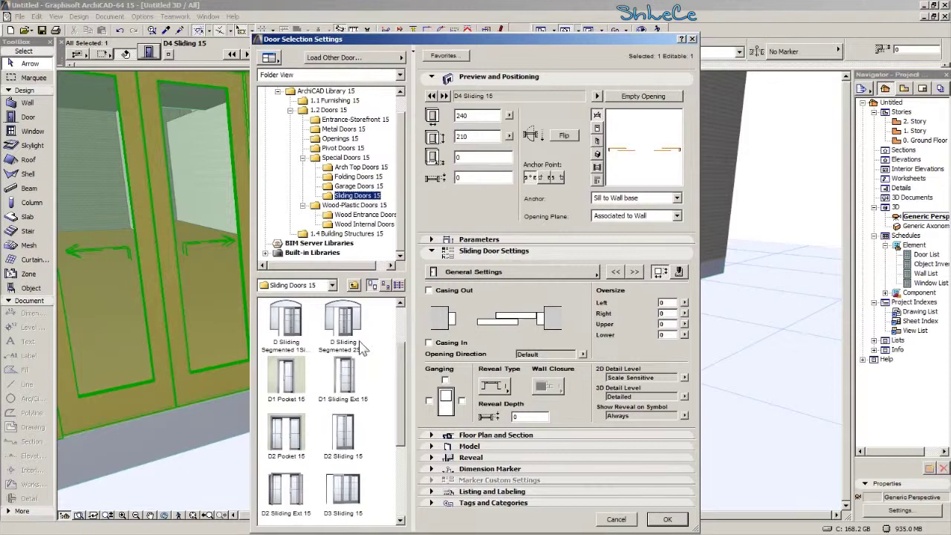
pyautogui.click(597, 167)
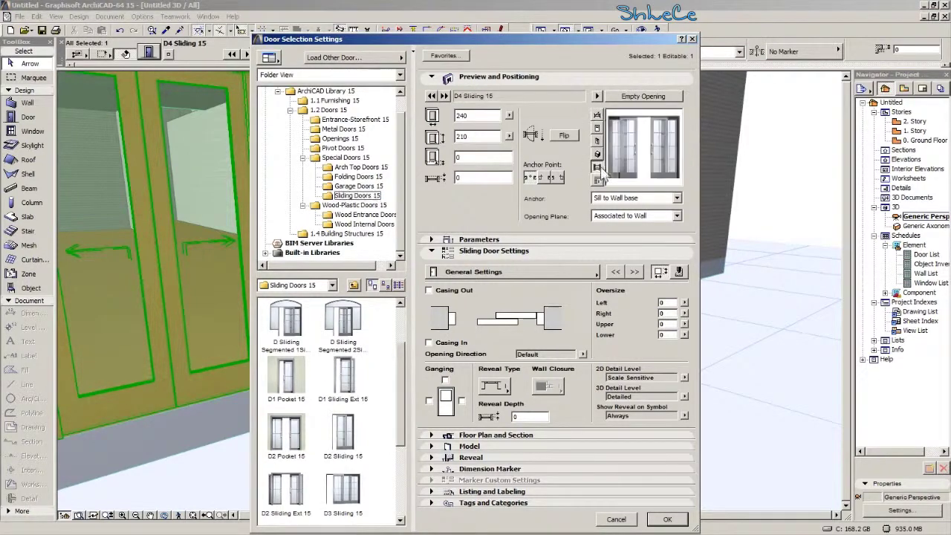
pyautogui.click(344, 375)
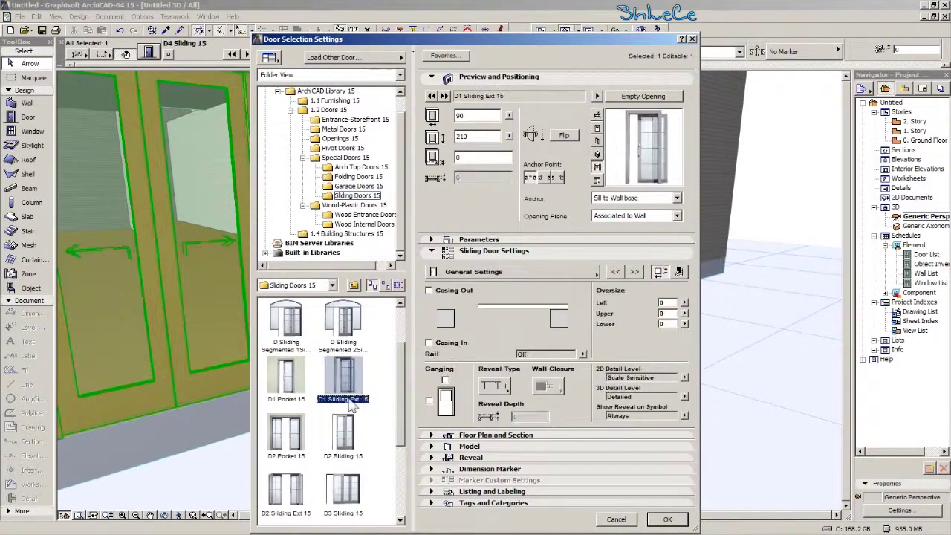
pyautogui.click(280, 437)
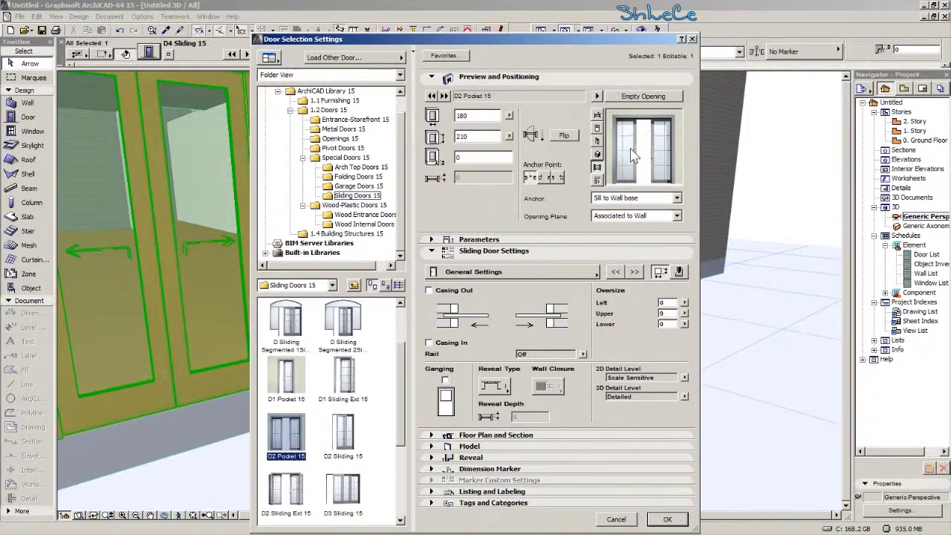
pyautogui.click(667, 522)
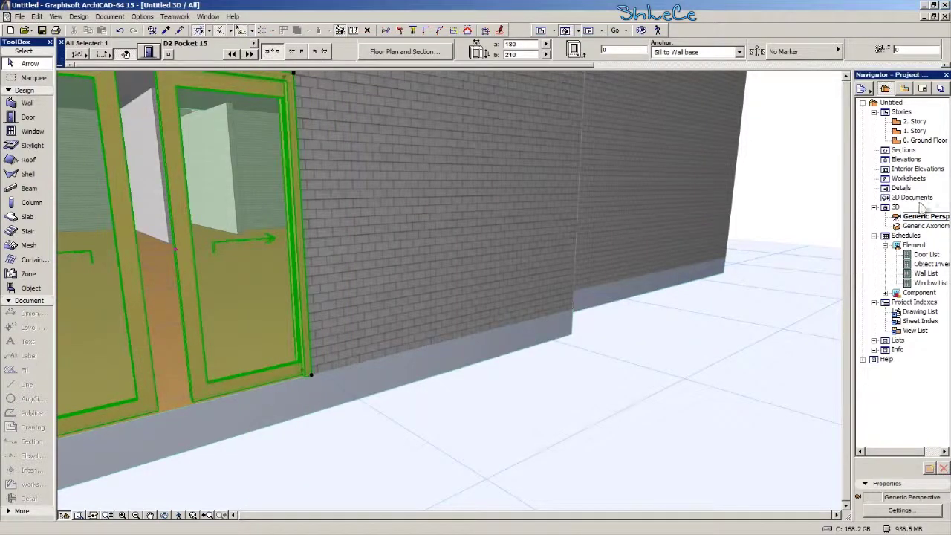
# On the 0. Ground Floor plan, stretch the pocket door's upper end to the traced upper jamb, giving a width of about 457.
pyautogui.doubleClick(928, 141)
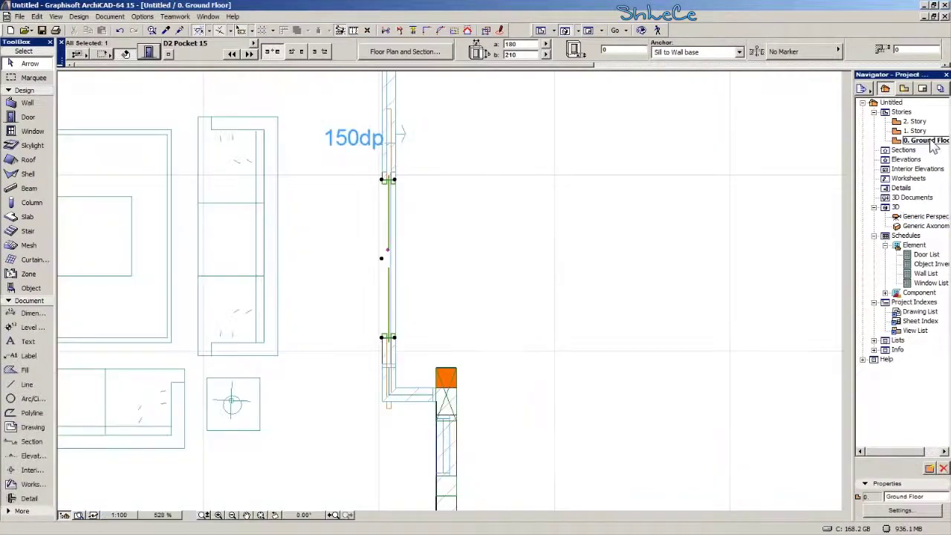
pyautogui.moveTo(456, 201); pyautogui.dragTo(473, 280, button='middle')
pyautogui.moveTo(429, 249); pyautogui.dragTo(421, 352, button='middle')
pyautogui.moveTo(413, 348); pyautogui.dragTo(420, 170)
pyautogui.moveTo(420, 169); pyautogui.dragTo(422, 278, button='middle')
pyautogui.click(584, 125)
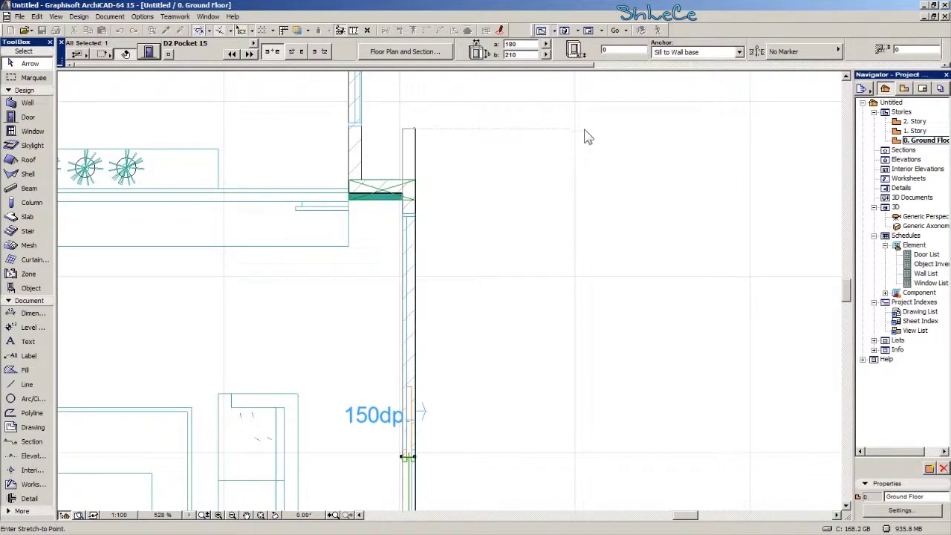
pyautogui.click(417, 223)
pyautogui.scroll(-3, 450, 372)
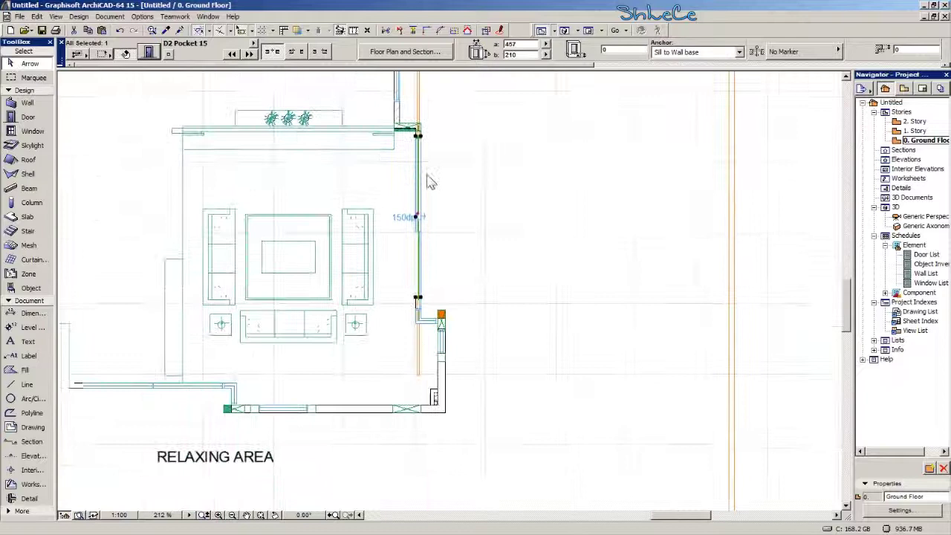
# Stretch the pocket door's lower end to the traced lower jamb, about 487 wide, and bring it up in the Generic Perspective.
pyautogui.scroll(5, 418, 212)
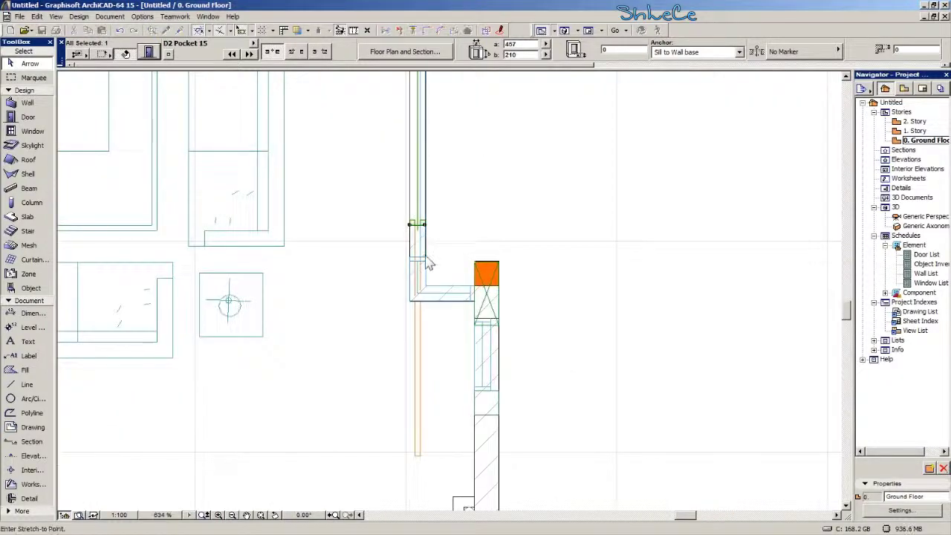
pyautogui.doubleClick(925, 217)
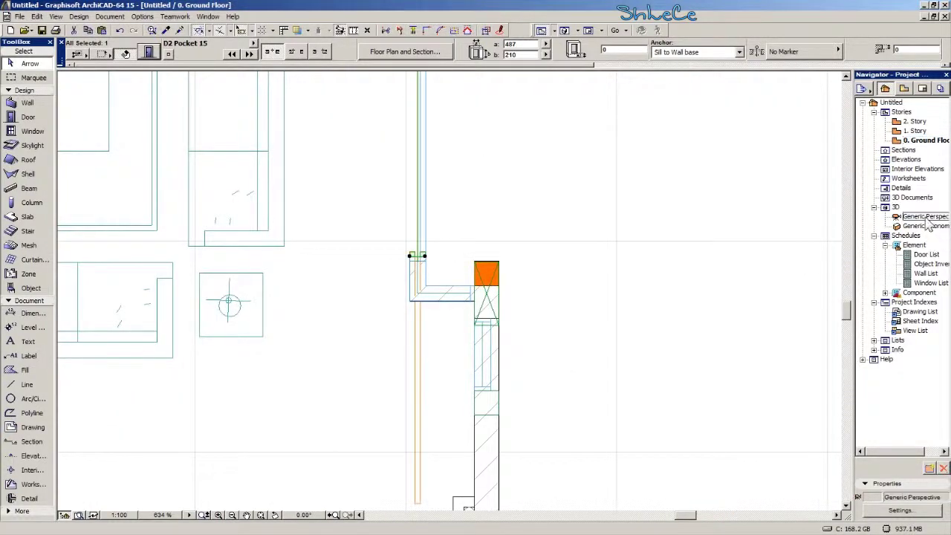
pyautogui.scroll(-3, 565, 338)
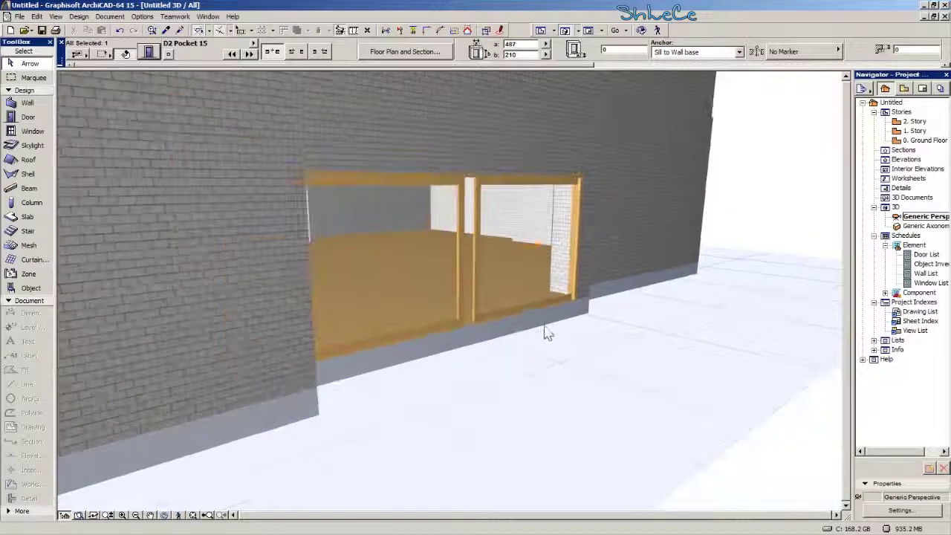
pyautogui.scroll(5, 483, 333)
pyautogui.moveTo(395, 324); pyautogui.dragTo(543, 322, button='middle')
pyautogui.moveTo(274, 331); pyautogui.dragTo(338, 327, button='middle')
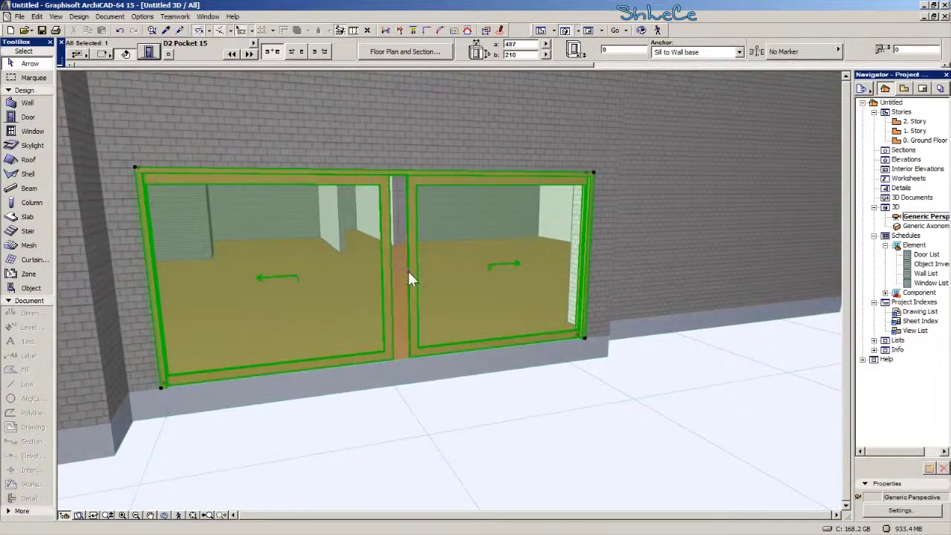
# Stretch the pocket door's sliding leaves so they close against each other at the middle of the opening.
pyautogui.hotkey('ctrl', 'e')
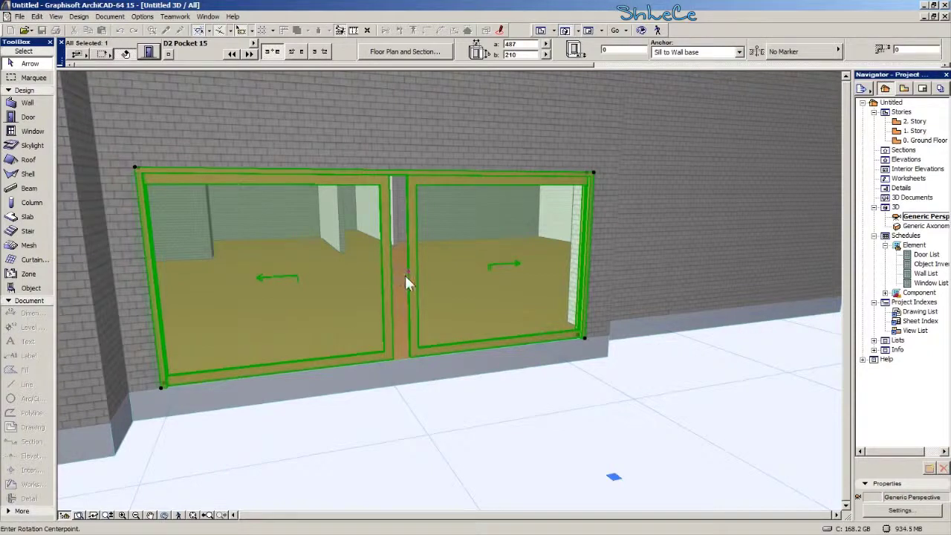
pyautogui.press('Escape')
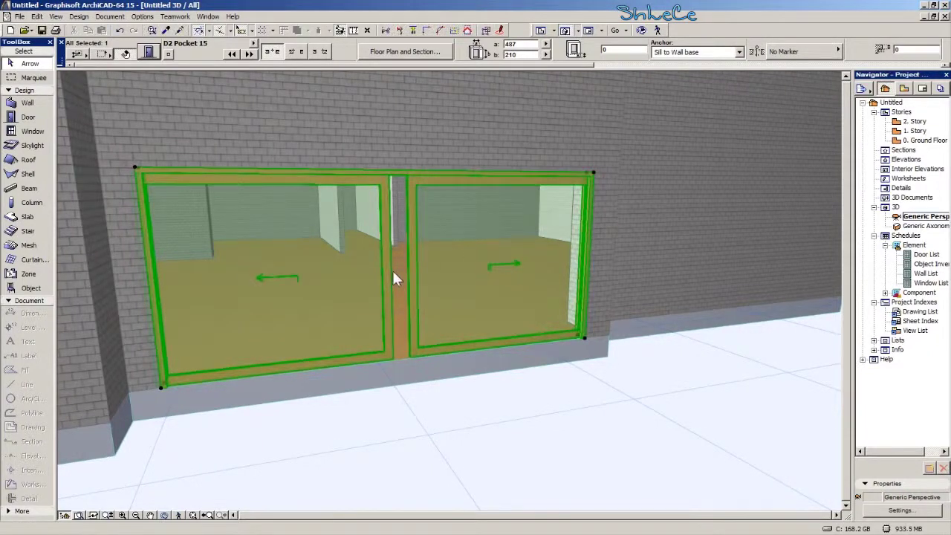
pyautogui.hotkey('ctrl', 'e')
pyautogui.hotkey('ctrl', 'h')
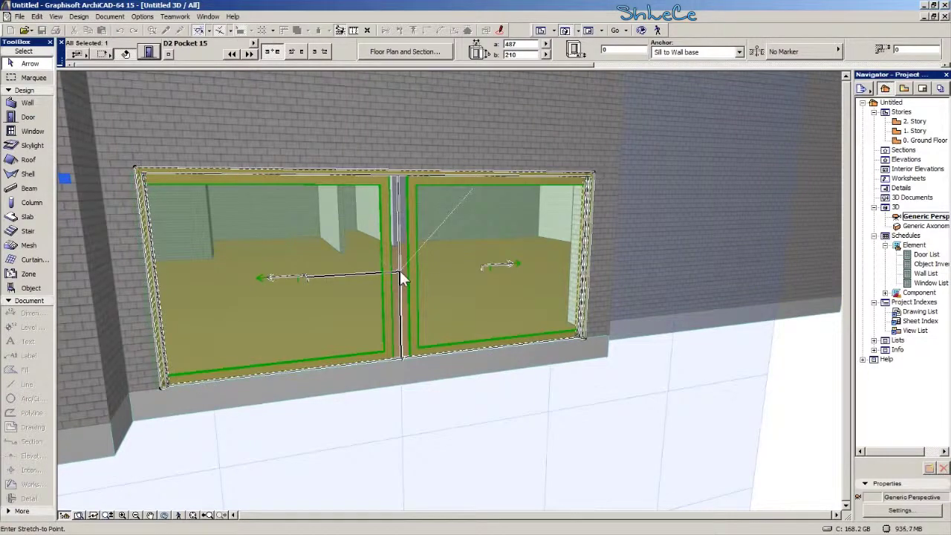
pyautogui.click(401, 272)
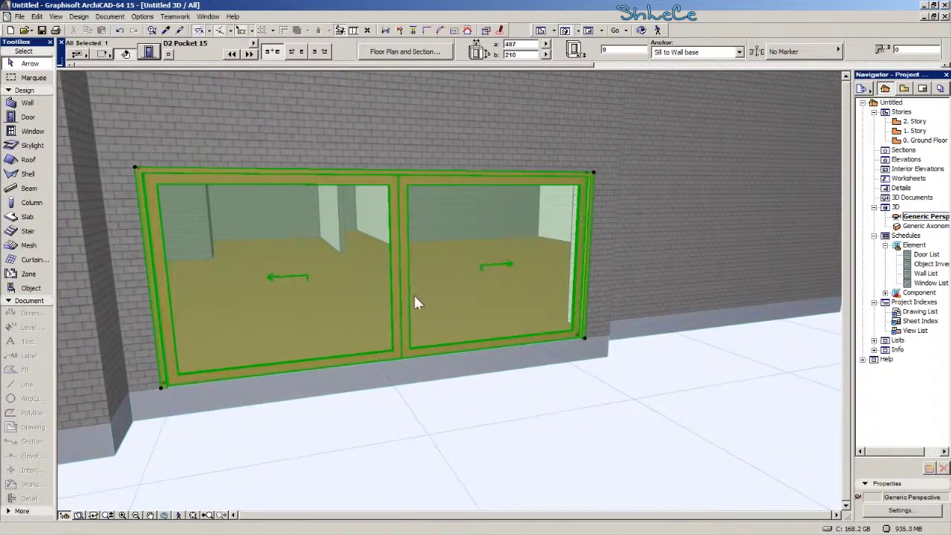
# Set the selected pocket door's height to 280.
pyautogui.moveTo(447, 356); pyautogui.dragTo(465, 367, button='middle')
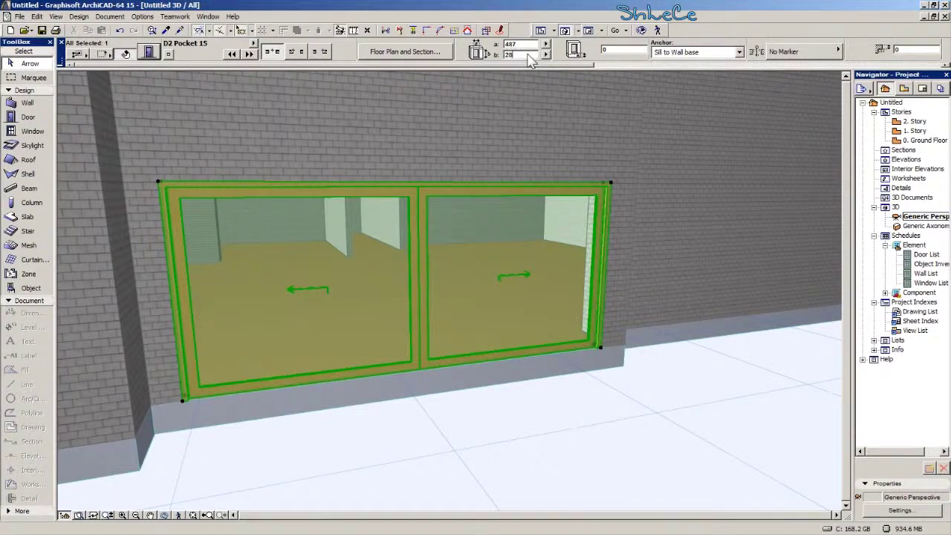
pyautogui.press('Return')
pyautogui.scroll(-5, 509, 227)
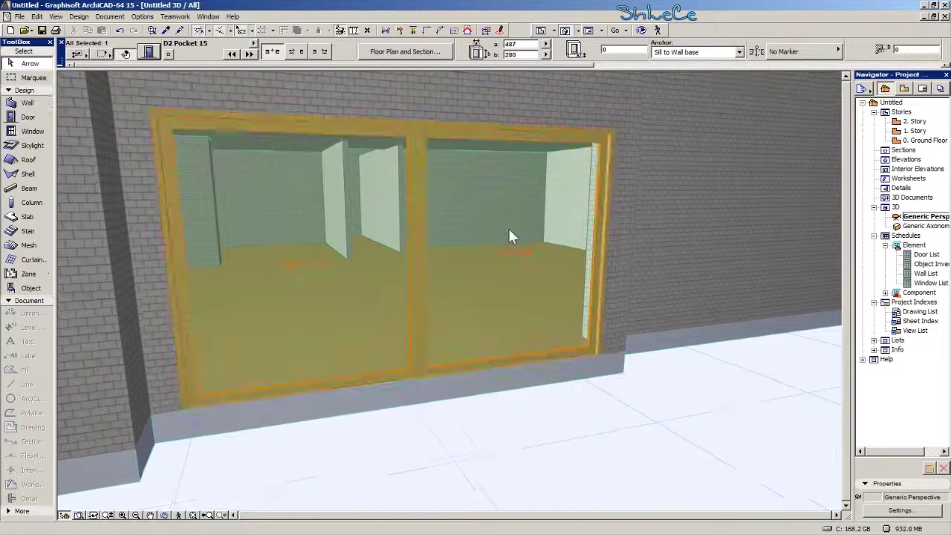
# Set the pocket door's height to 300 while viewing it from inside the relaxing area.
pyautogui.scroll(8, 501, 234)
pyautogui.moveTo(491, 213)
pyautogui.keyDown('shift'); pyautogui.mouseDown(button='middle')
pyautogui.moveTo(562, 228)
pyautogui.moveTo(825, 244)
pyautogui.mouseUp(button='middle'); pyautogui.keyUp('shift')
pyautogui.scroll(6, 649, 263)
pyautogui.moveTo(745, 229); pyautogui.dragTo(284, 96, button='middle')
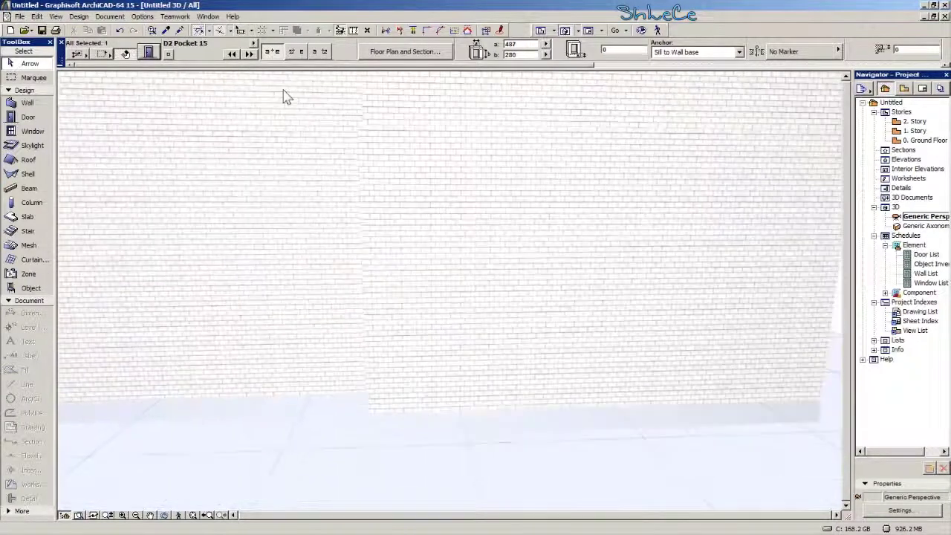
pyautogui.scroll(6, 569, 208)
pyautogui.moveTo(631, 290); pyautogui.dragTo(600, 295, button='middle')
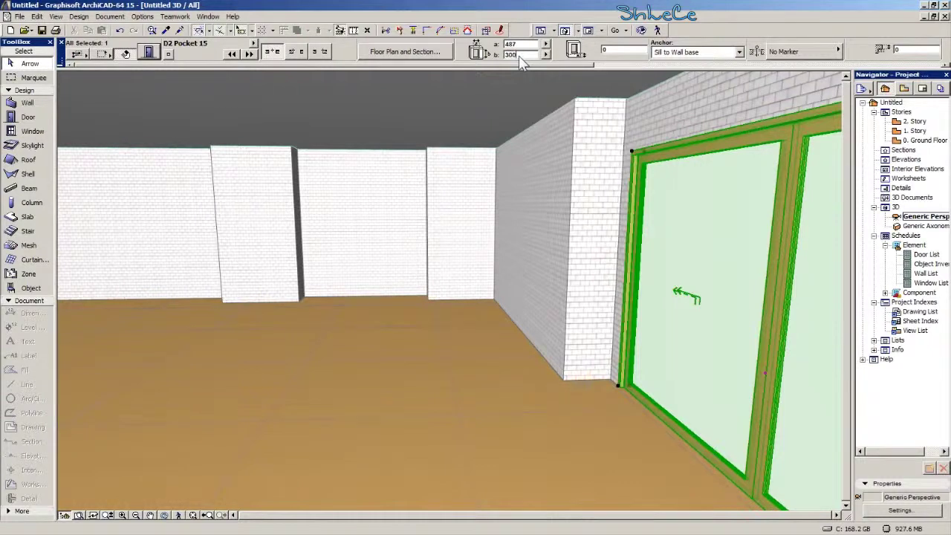
pyautogui.press('Return')
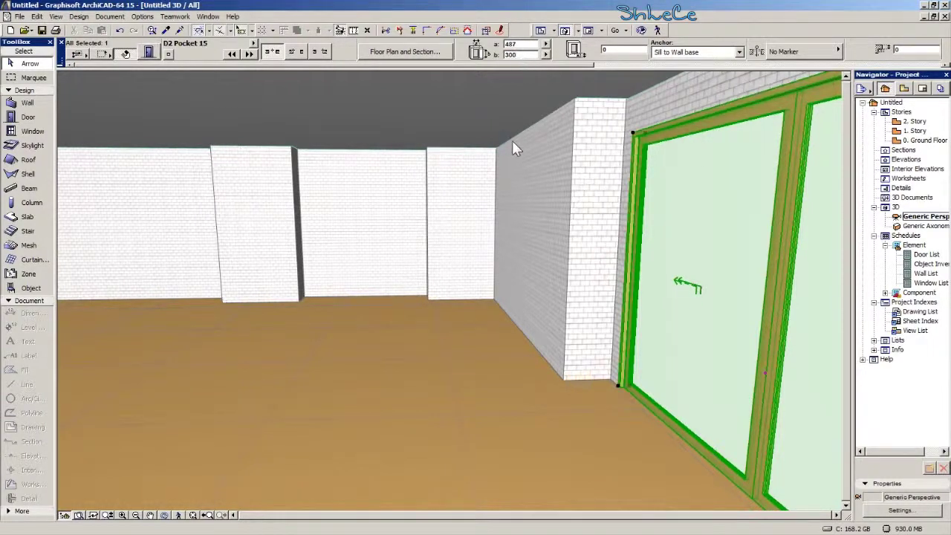
# Reduce the panel frame width in the pocket door's Sliding Door Settings and apply the change.
pyautogui.moveTo(711, 273)
pyautogui.mouseDown(button='middle')
pyautogui.moveTo(371, 323)
pyautogui.moveTo(201, 310)
pyautogui.moveTo(300, 306)
pyautogui.moveTo(297, 313)
pyautogui.moveTo(353, 333)
pyautogui.moveTo(315, 337)
pyautogui.moveTo(427, 306)
pyautogui.mouseUp(button='middle')
pyautogui.scroll(-3, 597, 283)
pyautogui.scroll(-4, 296, 311)
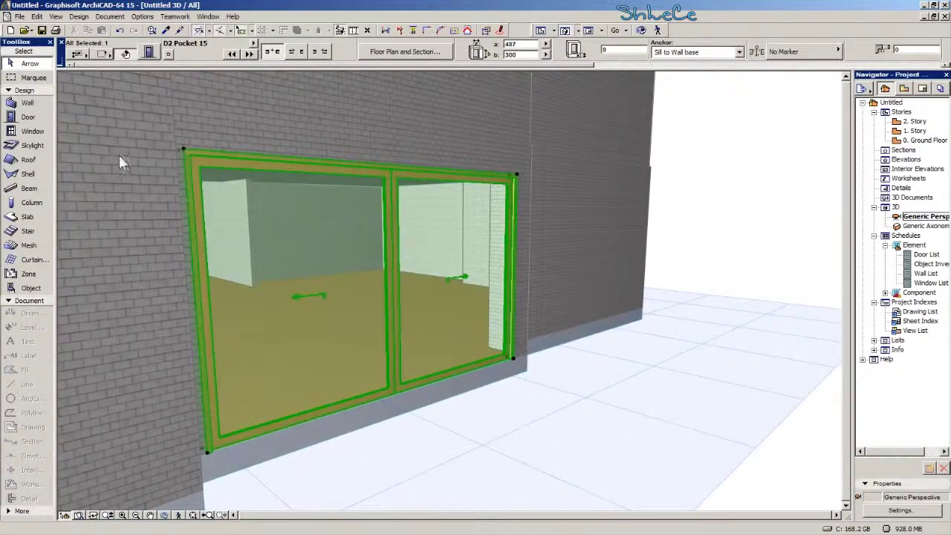
pyautogui.click(150, 54)
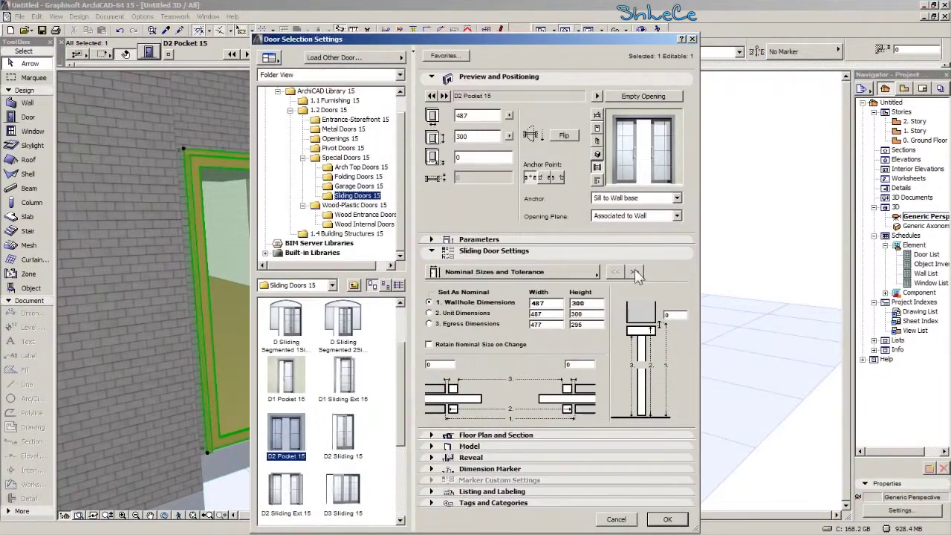
pyautogui.click(634, 272)
pyautogui.click(635, 272)
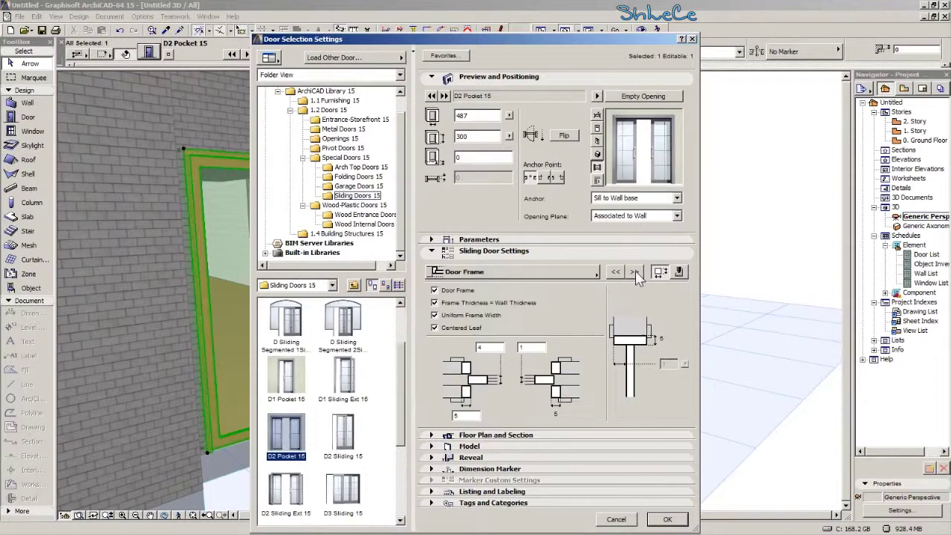
pyautogui.click(634, 272)
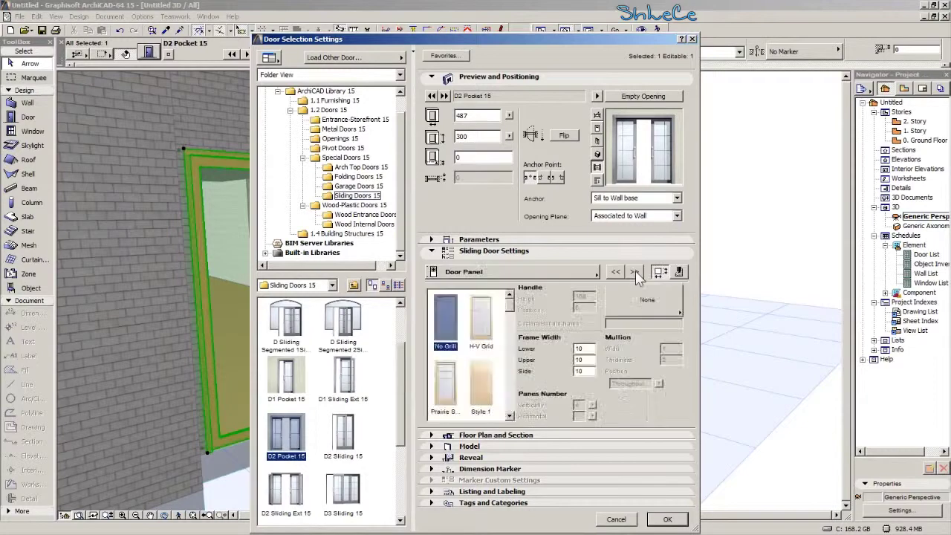
pyautogui.click(586, 371)
pyautogui.click(667, 520)
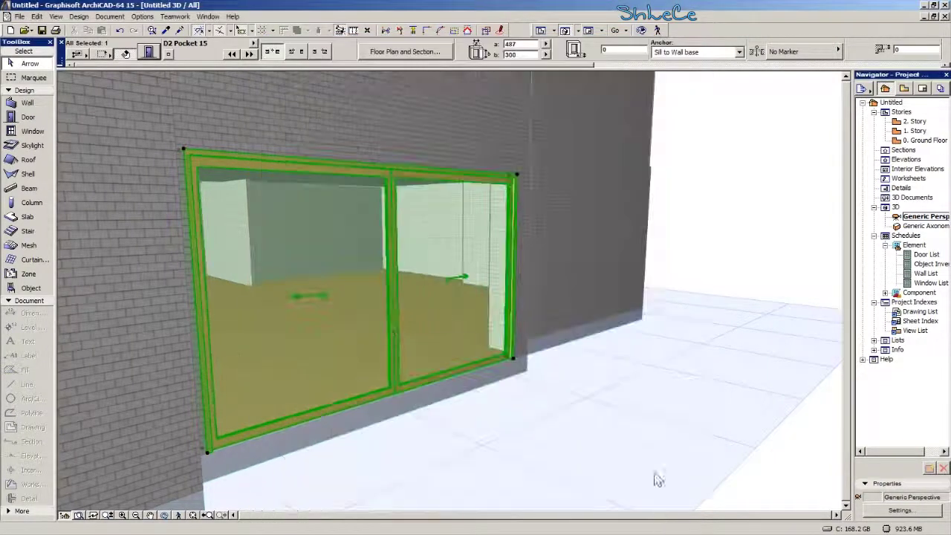
pyautogui.moveTo(212, 372)
pyautogui.mouseDown(button='middle')
pyautogui.moveTo(345, 378)
pyautogui.moveTo(396, 396)
pyautogui.moveTo(439, 321)
pyautogui.mouseUp(button='middle')
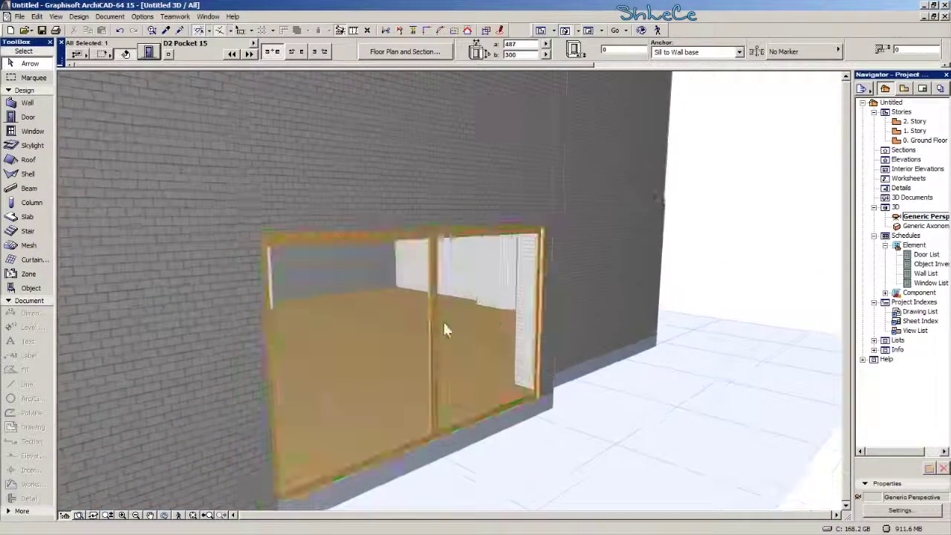
# On the 1. Story plan, select the slab and merge the inner notch node below the side window into the outer bottom corner.
pyautogui.doubleClick(915, 131)
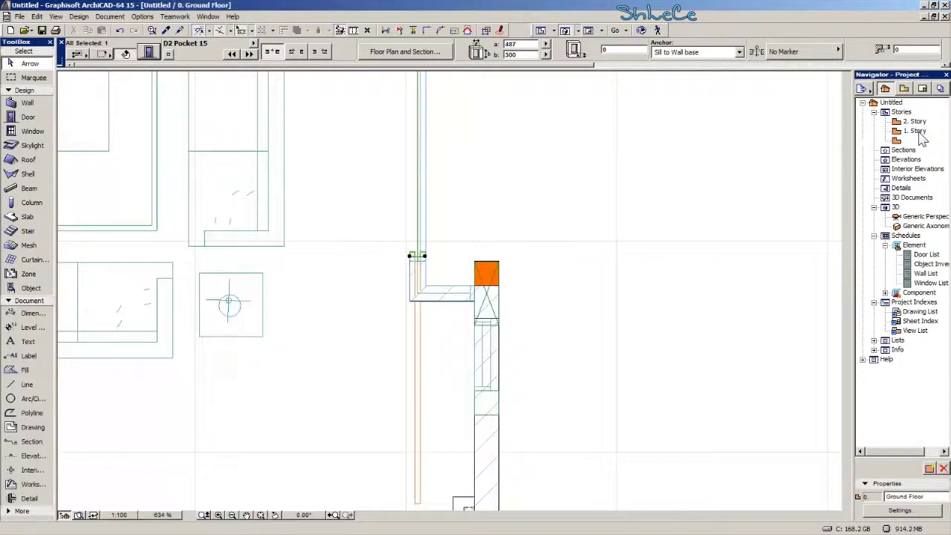
pyautogui.click(512, 270)
pyautogui.moveTo(561, 361)
pyautogui.mouseDown(button='middle')
pyautogui.moveTo(450, 293)
pyautogui.moveTo(465, 335)
pyautogui.mouseUp(button='middle')
pyautogui.scroll(-3, 466, 344)
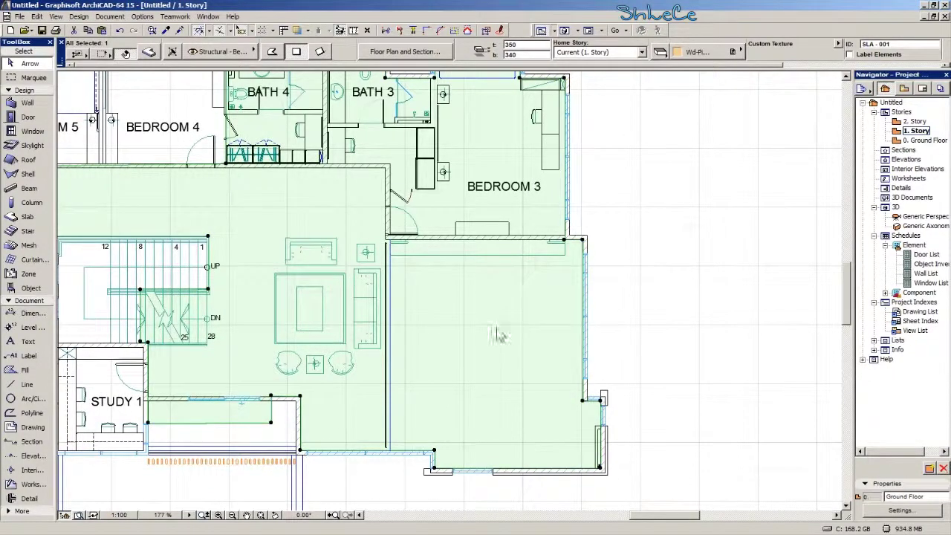
pyautogui.scroll(4, 604, 427)
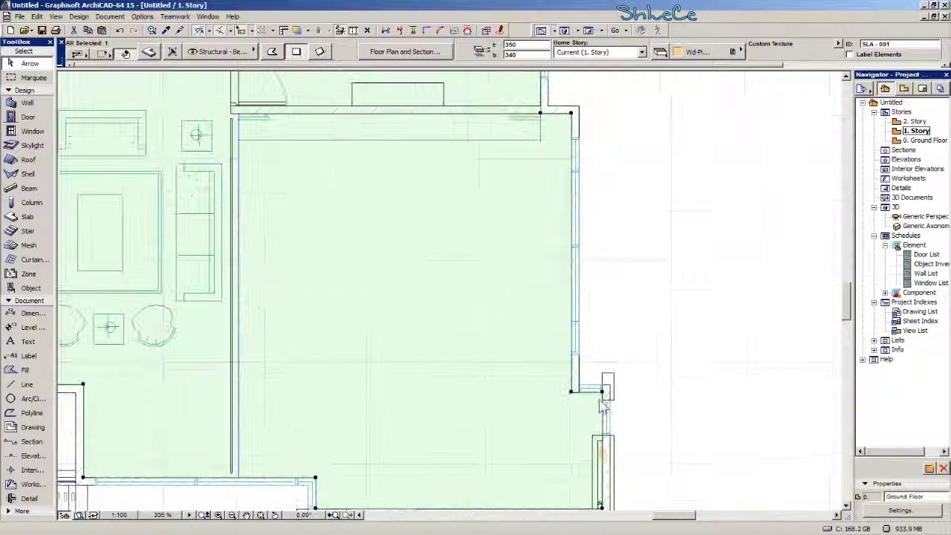
pyautogui.click(602, 393)
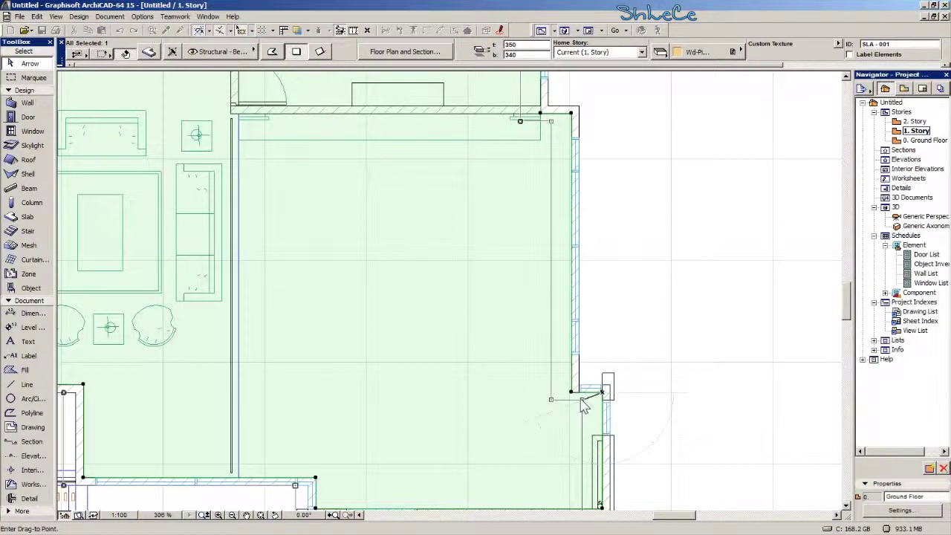
pyautogui.click(521, 157)
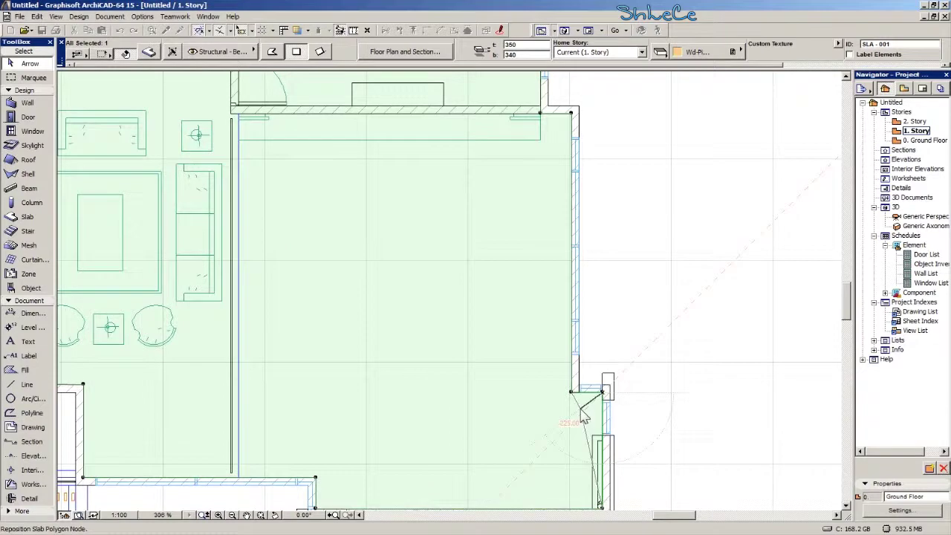
pyautogui.scroll(-2, 576, 397)
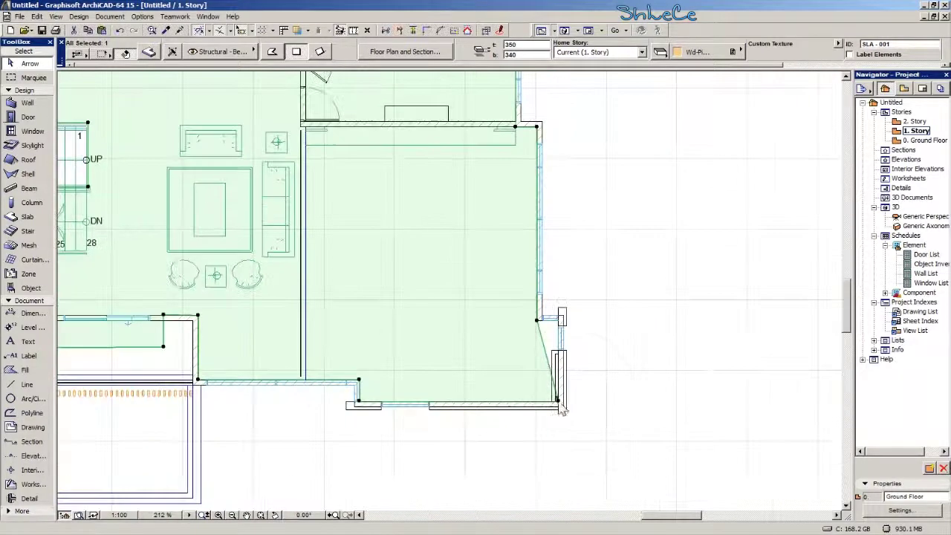
# Collapse the slab's remaining outer corner nodes so its edge runs diagonally from the corner below Bedroom 3 to the bottom wall recess.
pyautogui.click(538, 320)
pyautogui.click(537, 320)
pyautogui.moveTo(529, 191); pyautogui.dragTo(528, 299, button='middle')
pyautogui.scroll(1, 530, 297)
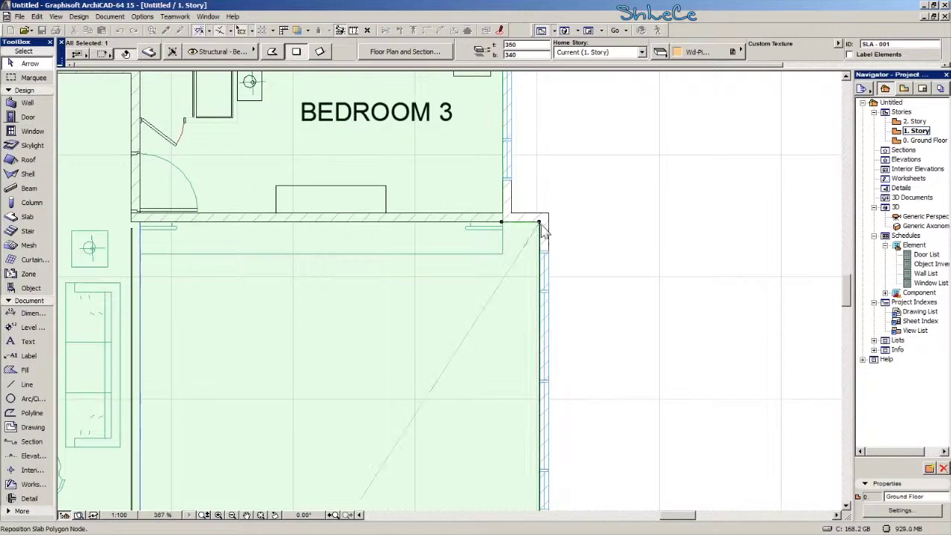
pyautogui.moveTo(416, 479); pyautogui.dragTo(524, 379, button='middle')
pyautogui.click(404, 461)
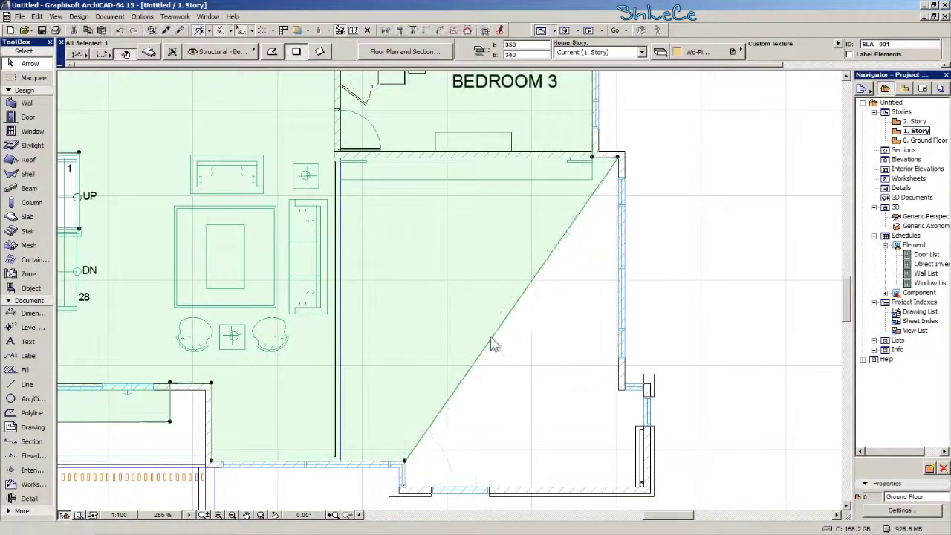
# Move both ends of the slab's diagonal edge onto the railing line beside the lounge, leaving the space over the relaxing area open.
pyautogui.click(492, 341)
pyautogui.scroll(8, 340, 157)
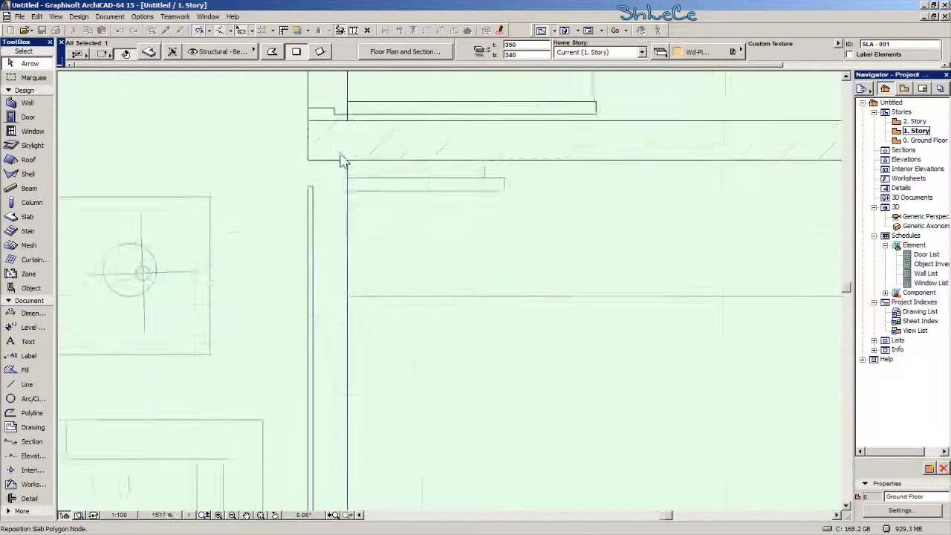
pyautogui.click(340, 164)
pyautogui.scroll(-8, 340, 162)
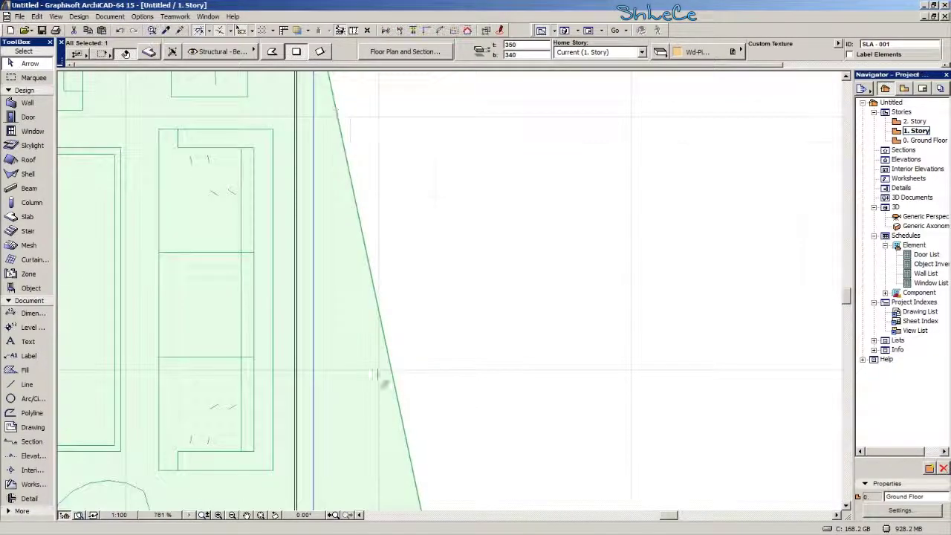
pyautogui.moveTo(393, 321); pyautogui.dragTo(404, 246, button='middle')
pyautogui.scroll(3, 405, 192)
pyautogui.click(403, 164)
pyautogui.click(304, 222)
# In the Generic Perspective, select the grouped first-story walls above the sliding door and ungroup them.
pyautogui.doubleClick(925, 216)
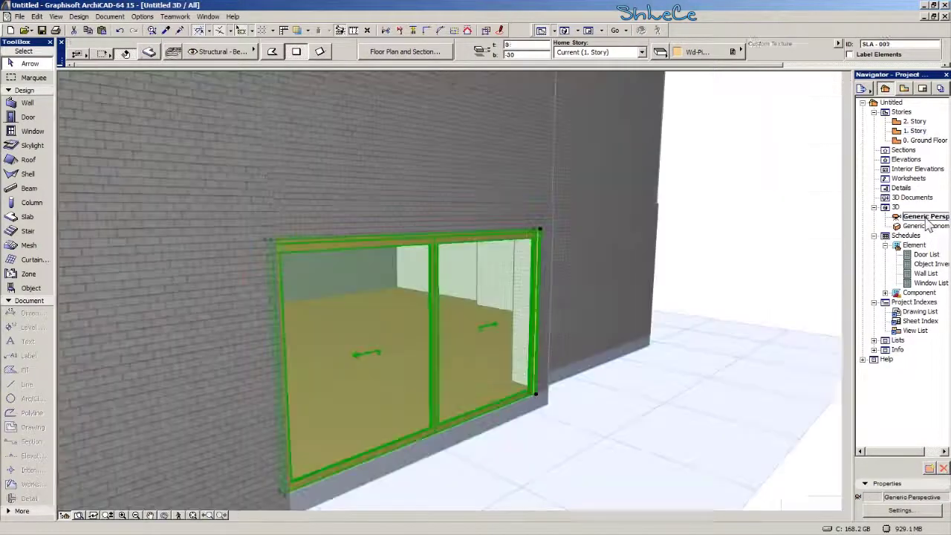
pyautogui.keyDown('shift'); pyautogui.moveTo(457, 298); pyautogui.dragTo(581, 360, button='middle'); pyautogui.keyUp('shift')
pyautogui.scroll(3, 641, 350)
pyautogui.keyDown('shift'); pyautogui.moveTo(641, 350); pyautogui.dragTo(680, 346, button='middle'); pyautogui.keyUp('shift')
pyautogui.scroll(4, 569, 253)
pyautogui.moveTo(598, 274); pyautogui.dragTo(487, 202, button='middle')
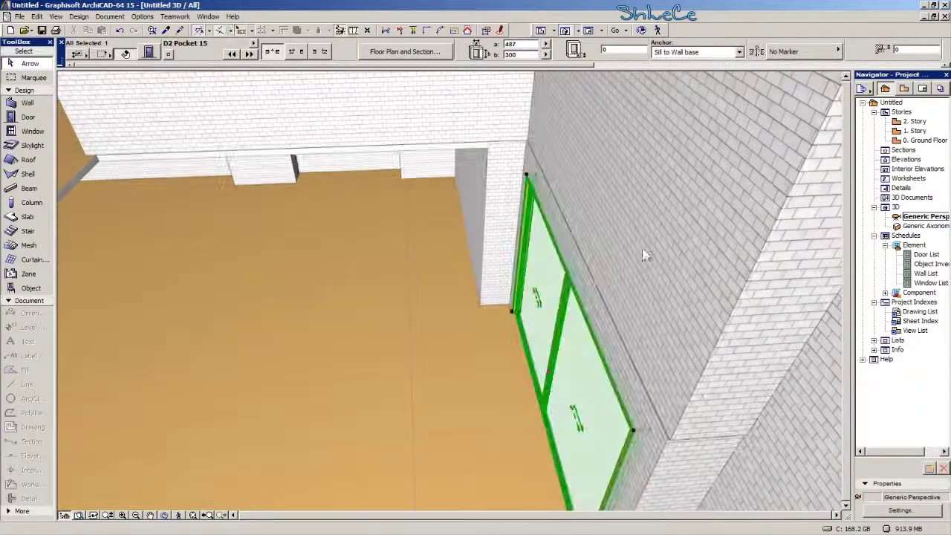
pyautogui.click(699, 254)
pyautogui.scroll(-2, 700, 253)
pyautogui.scroll(-6, 700, 253)
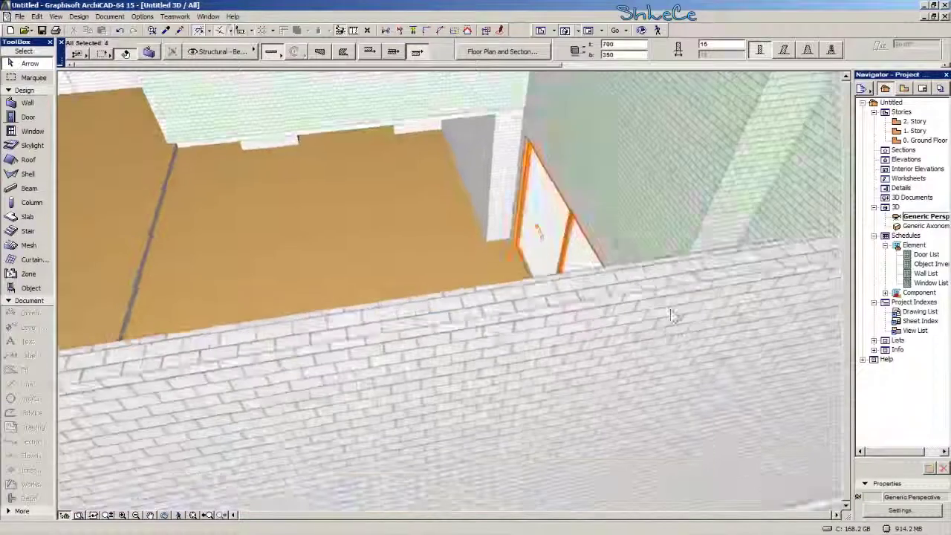
pyautogui.click(37, 16)
pyautogui.moveTo(104, 160)
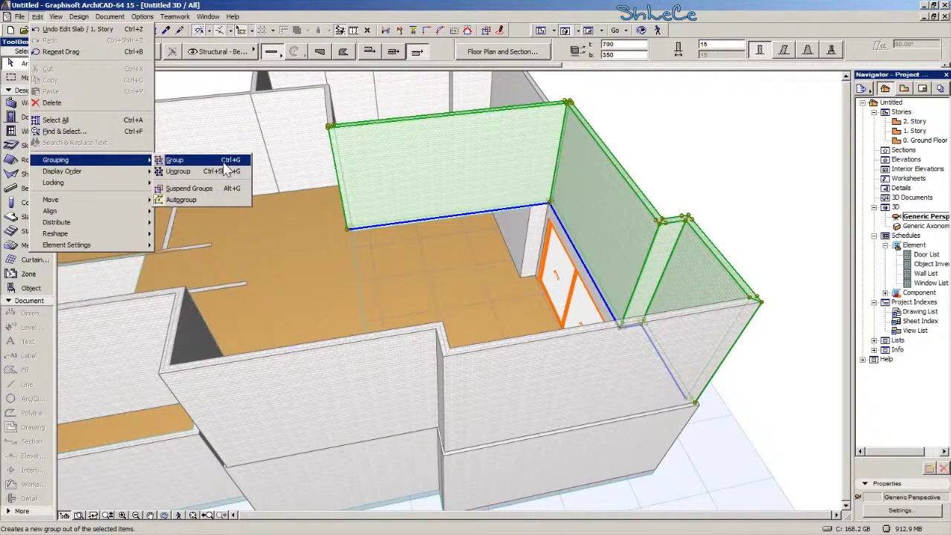
pyautogui.click(212, 168)
# Deselect the walls above the sliding door, then select and ungroup the adjoining group of first-story exterior walls.
pyautogui.click(726, 161)
pyautogui.moveTo(714, 346); pyautogui.dragTo(503, 257, button='middle')
pyautogui.scroll(-2, 503, 257)
pyautogui.hotkey('ctrl', 'a')
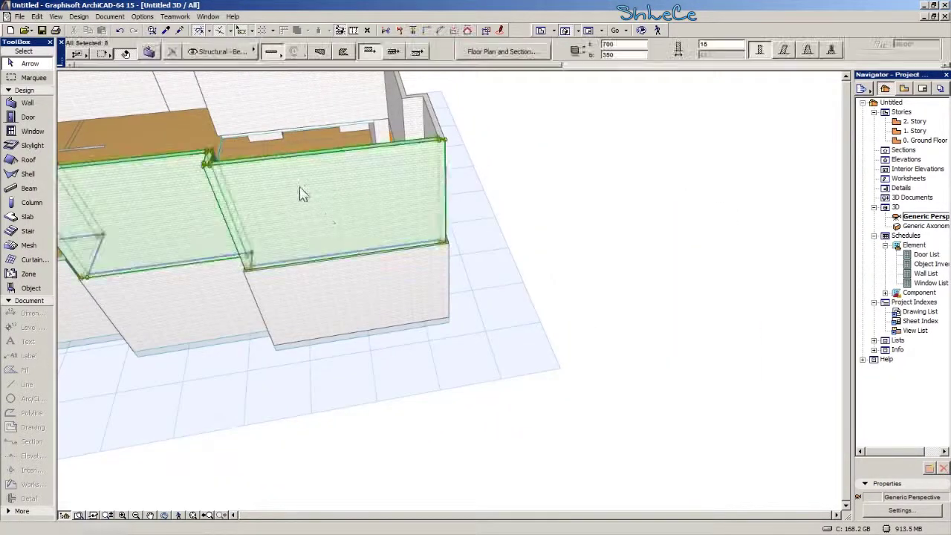
pyautogui.scroll(2, 396, 270)
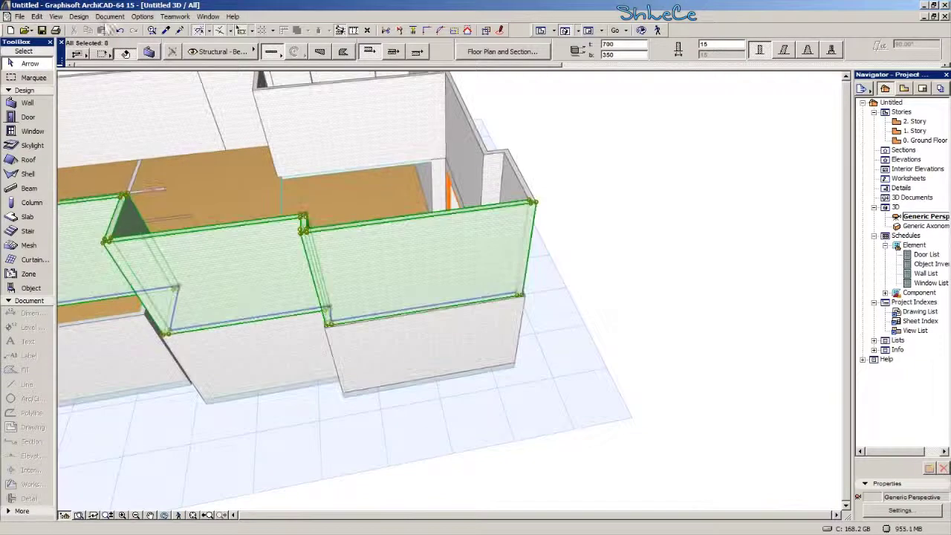
pyautogui.click(37, 16)
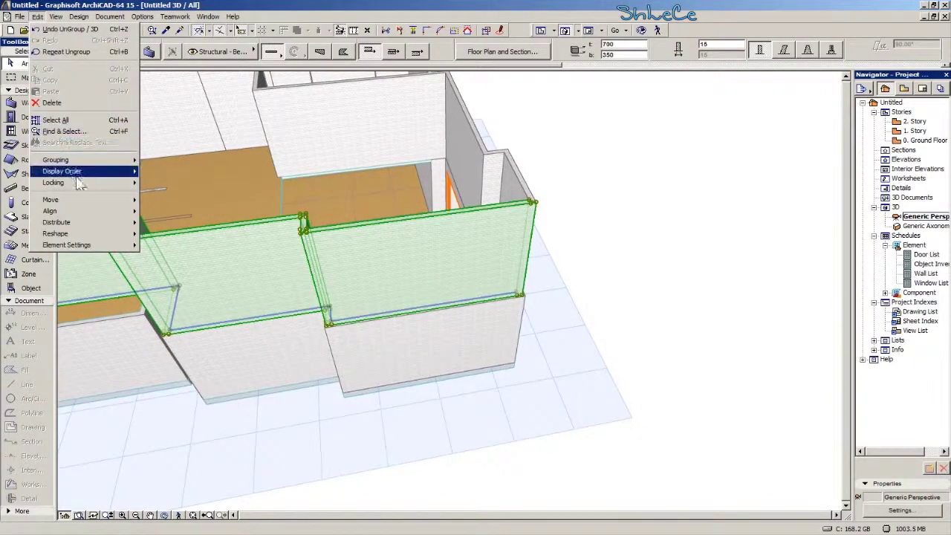
pyautogui.click(178, 172)
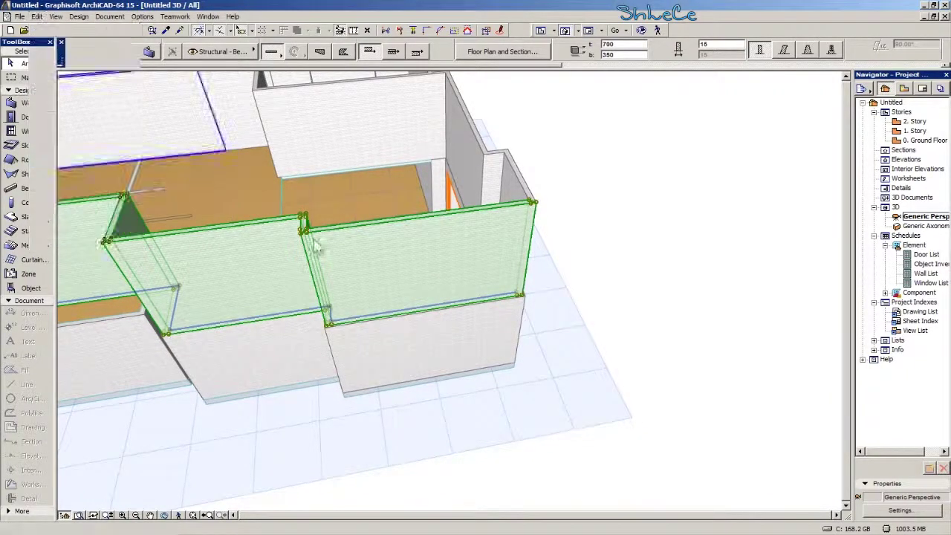
# Try to drag the bottom corner of the first-story wall beside the sliding door onto the wall below.
pyautogui.moveTo(396, 277); pyautogui.dragTo(487, 305, button='middle')
pyautogui.moveTo(701, 155); pyautogui.dragTo(579, 128, button='middle')
pyautogui.keyDown('shift'); pyautogui.moveTo(506, 339); pyautogui.dragTo(439, 289, button='middle'); pyautogui.keyUp('shift')
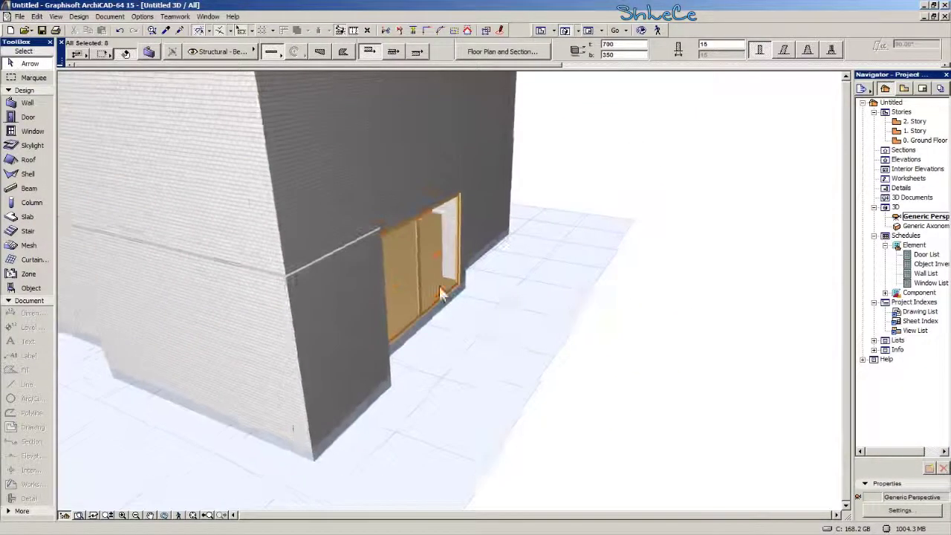
pyautogui.click(726, 446)
pyautogui.click(314, 200)
pyautogui.scroll(5, 346, 233)
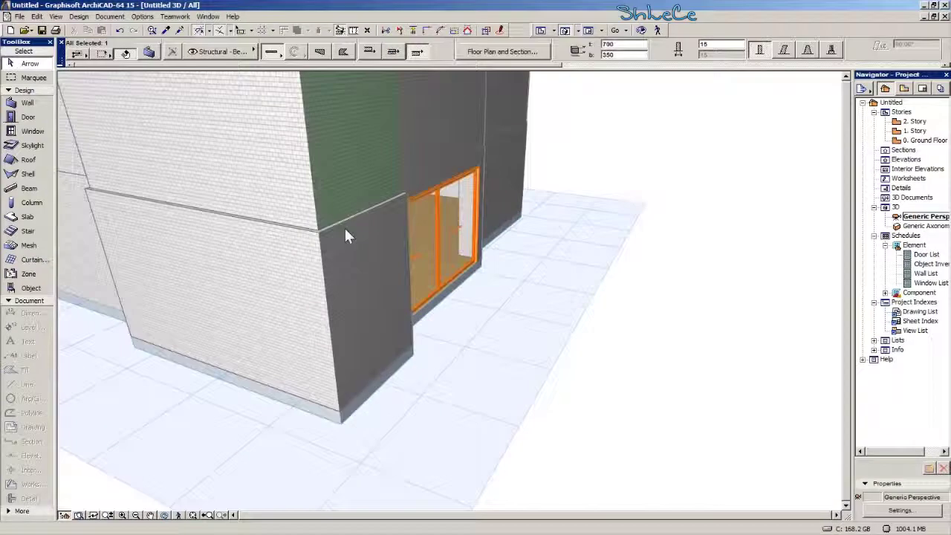
pyautogui.scroll(2, 315, 238)
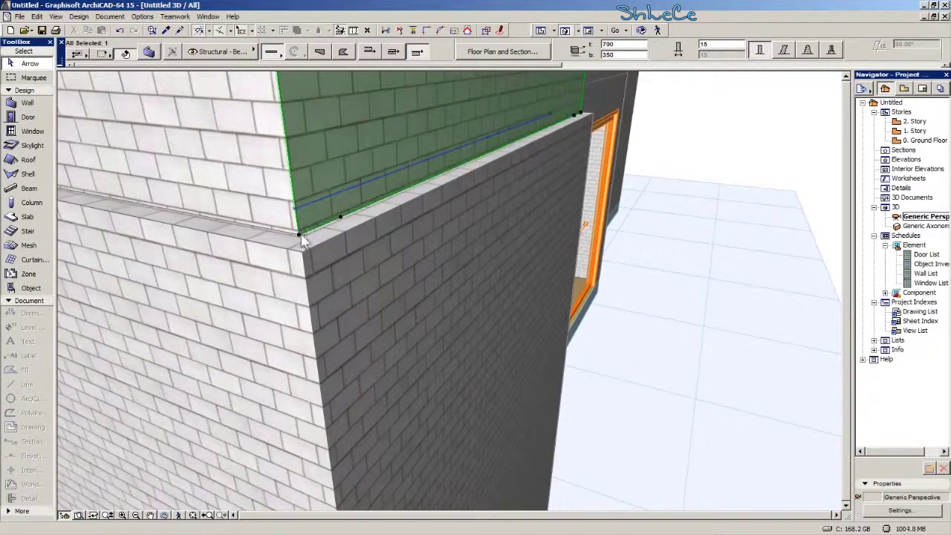
pyautogui.click(301, 240)
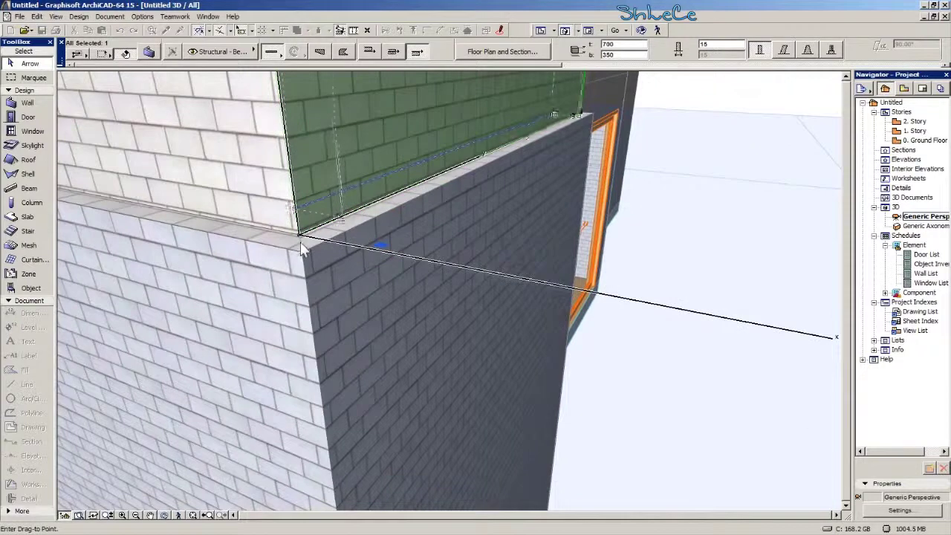
pyautogui.click(518, 131)
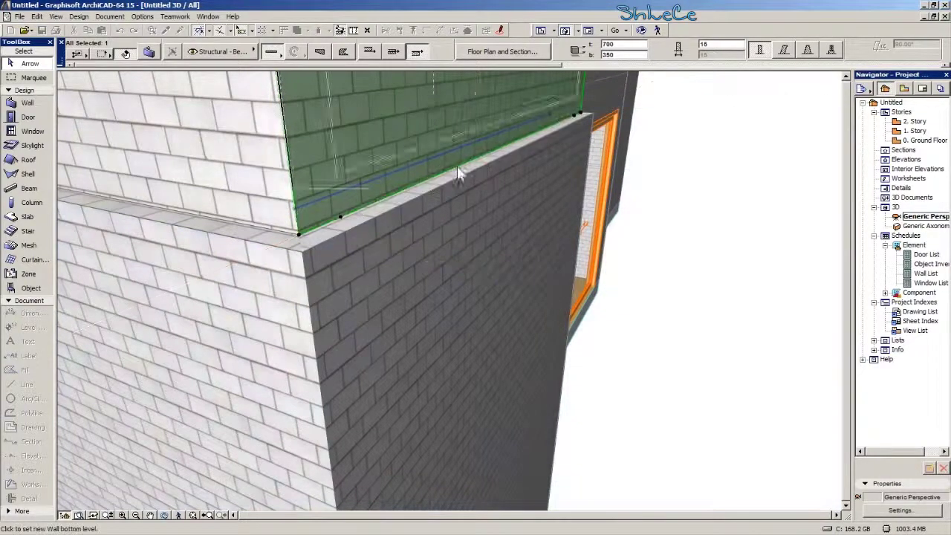
pyautogui.click(303, 252)
pyautogui.keyDown('shift'); pyautogui.moveTo(305, 249); pyautogui.dragTo(454, 352, button='middle'); pyautogui.keyUp('shift')
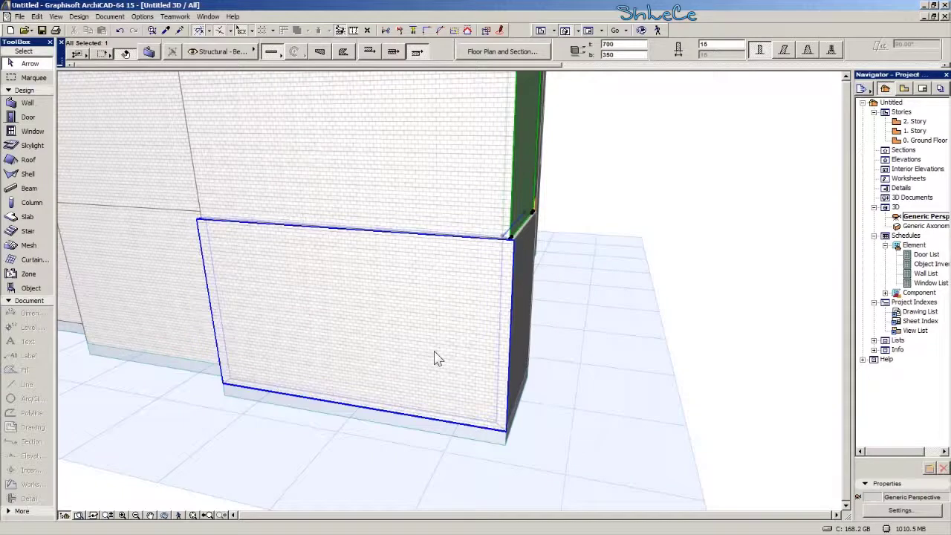
# Examine the wall above the sliding door from inside the relaxing area, comparing the Generic Perspective with the 1. Story plan.
pyautogui.keyDown('shift'); pyautogui.moveTo(450, 282); pyautogui.dragTo(524, 293, button='middle'); pyautogui.keyUp('shift')
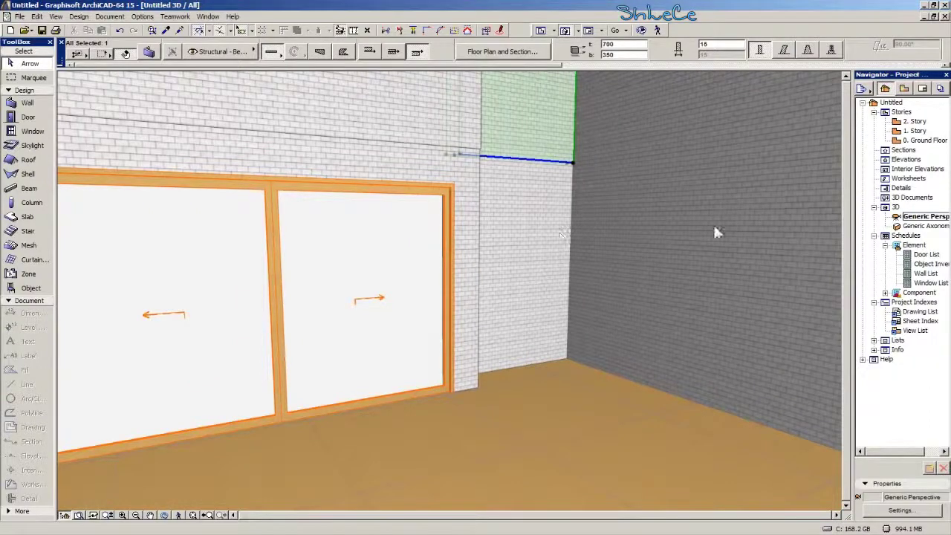
pyautogui.click(166, 31)
pyautogui.click(274, 204)
pyautogui.doubleClick(917, 132)
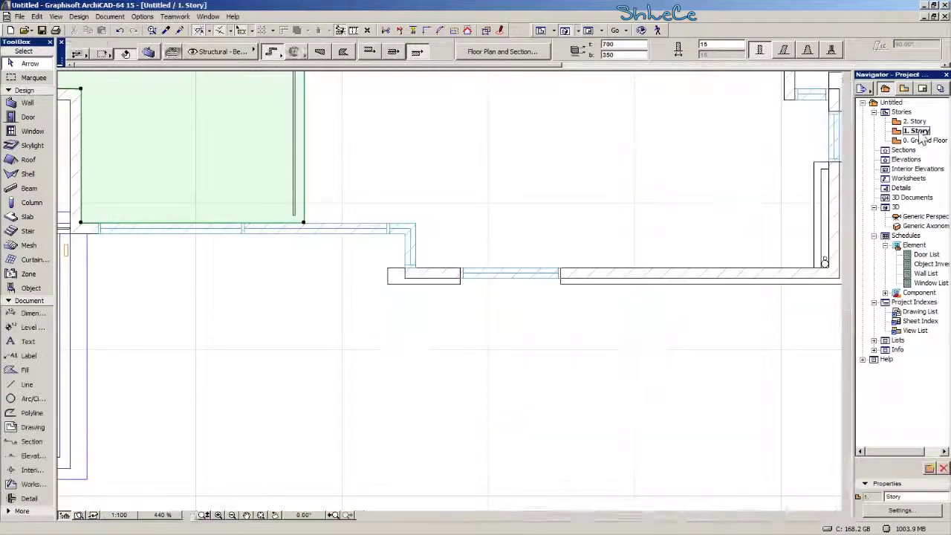
pyautogui.scroll(5, 446, 258)
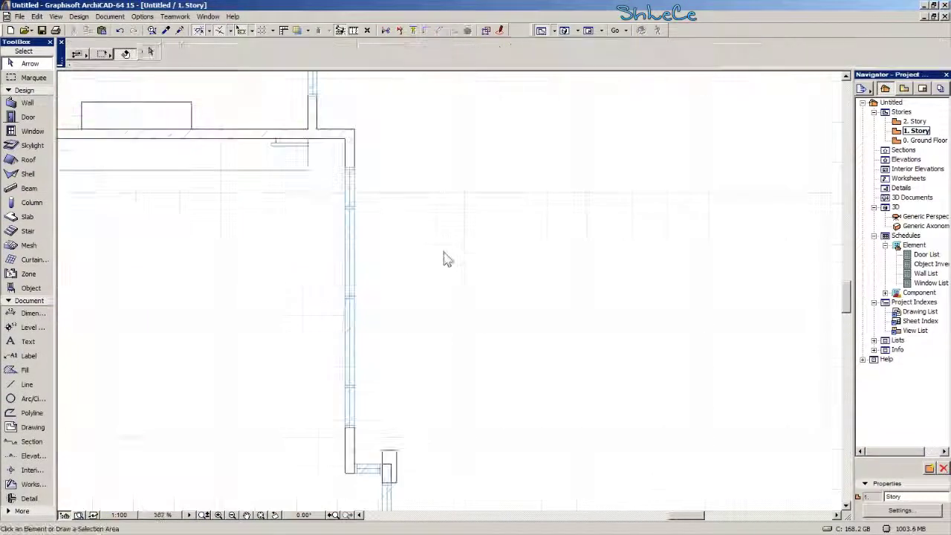
pyautogui.moveTo(115, 226); pyautogui.dragTo(139, 222, button='middle')
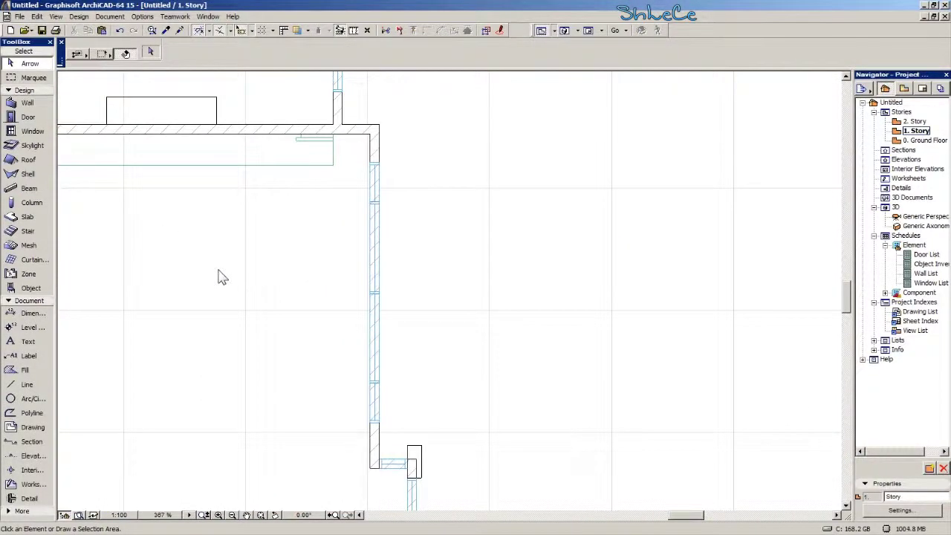
pyautogui.doubleClick(921, 218)
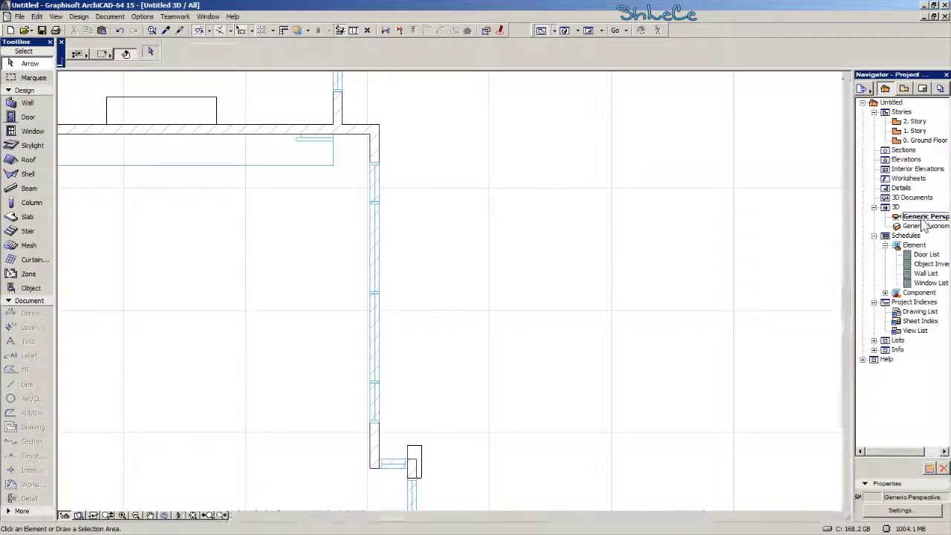
pyautogui.moveTo(361, 300); pyautogui.dragTo(424, 404, button='middle')
pyautogui.scroll(-1, 427, 398)
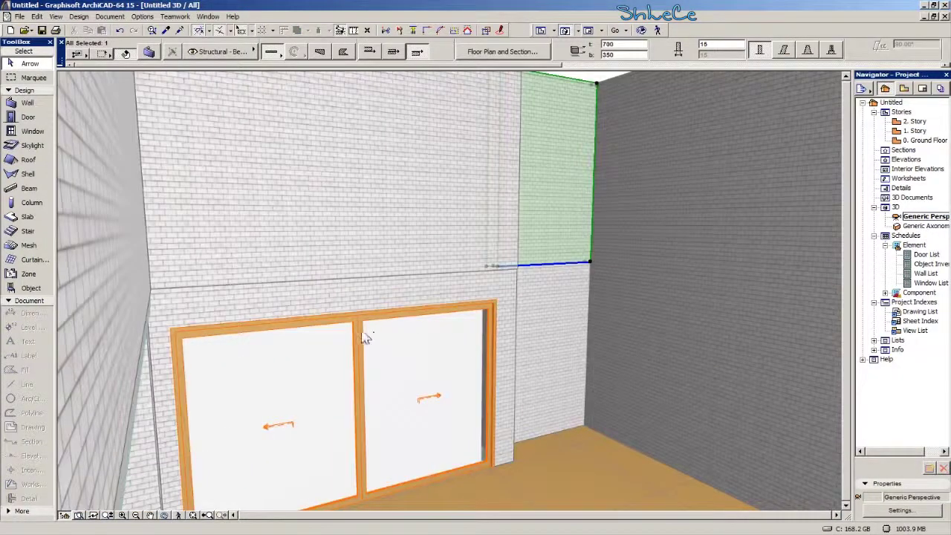
pyautogui.keyDown('shift'); pyautogui.moveTo(358, 327); pyautogui.dragTo(311, 185, button='middle'); pyautogui.keyUp('shift')
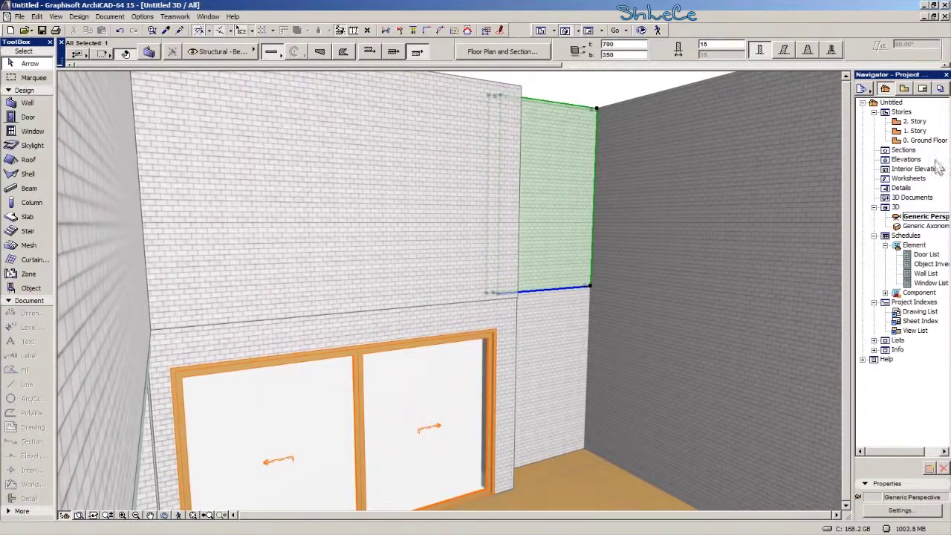
# On the 1. Story plan, place a W1 15 window, 90 wide and 150 high, in the wall above the sliding door.
pyautogui.doubleClick(915, 130)
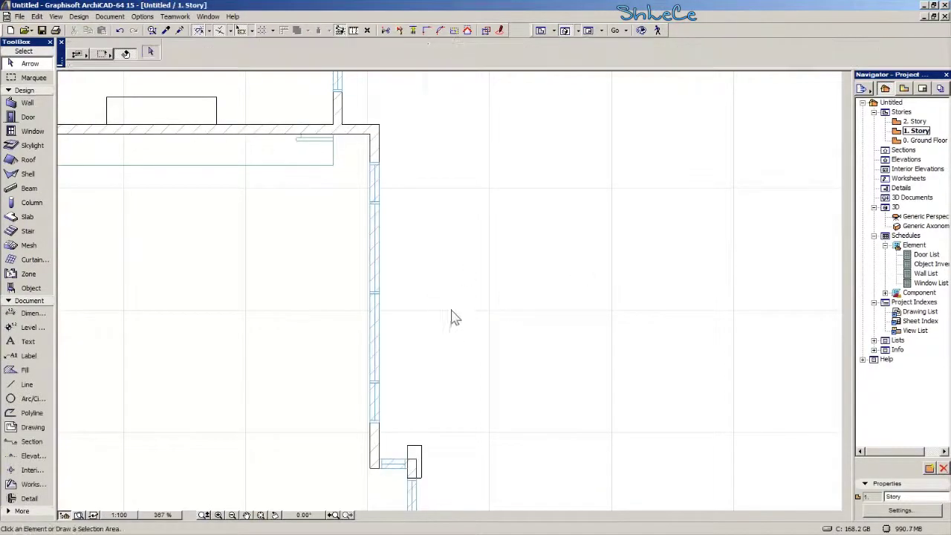
pyautogui.moveTo(430, 331); pyautogui.dragTo(445, 295, button='middle')
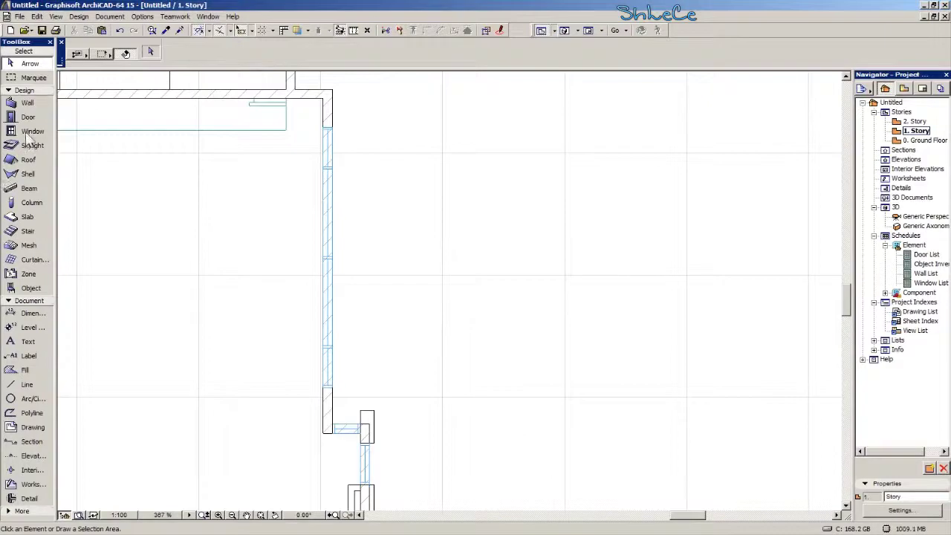
pyautogui.click(30, 131)
pyautogui.click(150, 50)
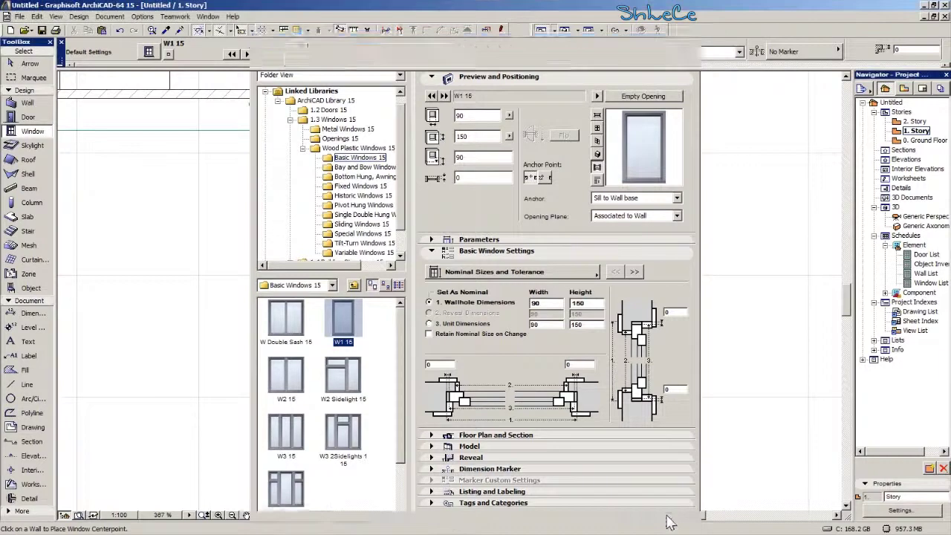
pyautogui.click(668, 522)
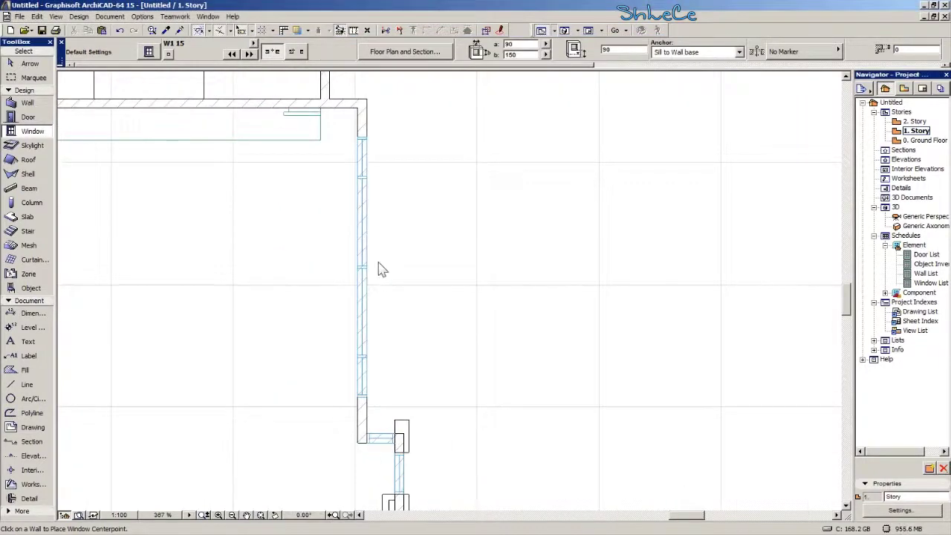
pyautogui.click(360, 280)
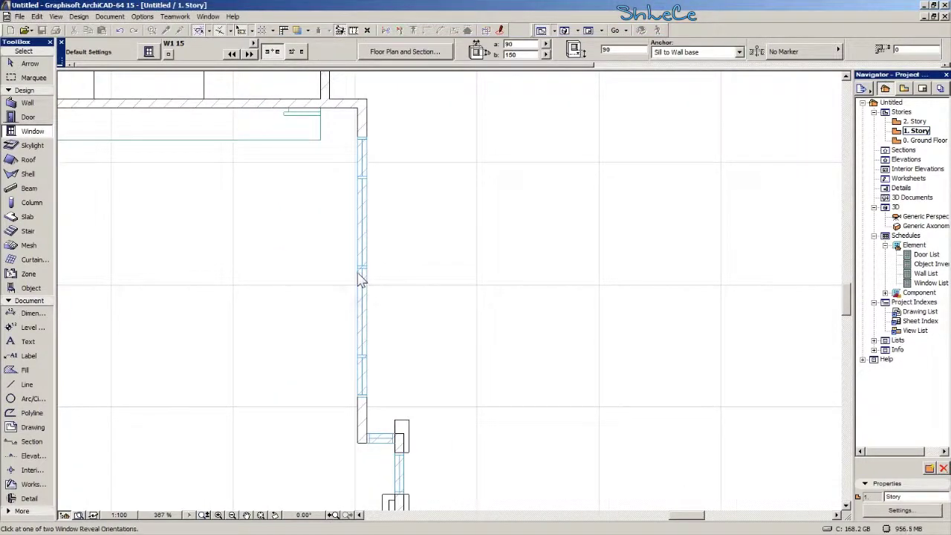
pyautogui.click(438, 286)
pyautogui.click(22, 65)
# Select the new window and move it along the wall so its upper end aligns with the upper end of the sliding door below.
pyautogui.scroll(3, 382, 236)
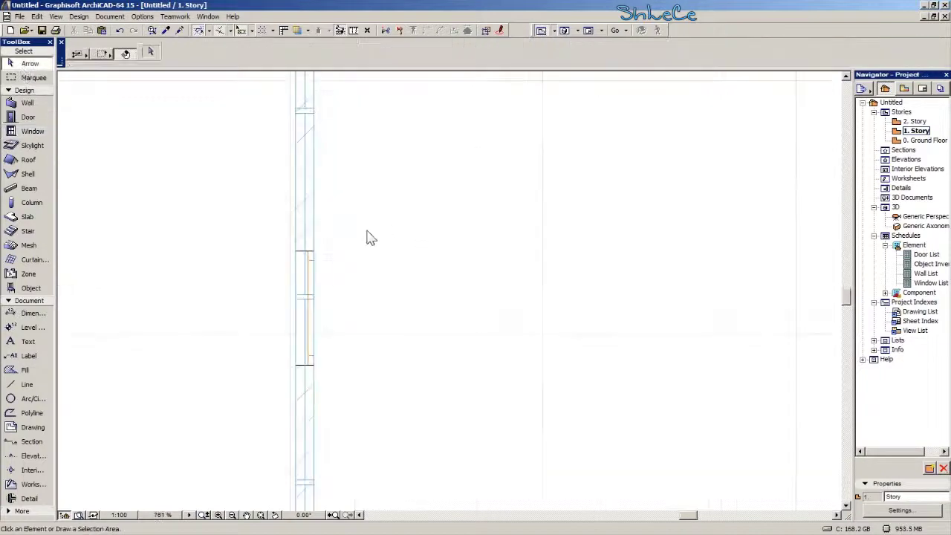
pyautogui.click(318, 258)
pyautogui.moveTo(336, 266); pyautogui.dragTo(364, 401, button='middle')
pyautogui.hotkey('ctrl', 'd')
pyautogui.click(346, 391)
pyautogui.scroll(-4, 375, 302)
pyautogui.moveTo(375, 302); pyautogui.dragTo(413, 74, button='middle')
pyautogui.scroll(3, 350, 336)
pyautogui.click(373, 319)
pyautogui.scroll(-4, 421, 422)
pyautogui.moveTo(420, 147); pyautogui.dragTo(411, 213, button='middle')
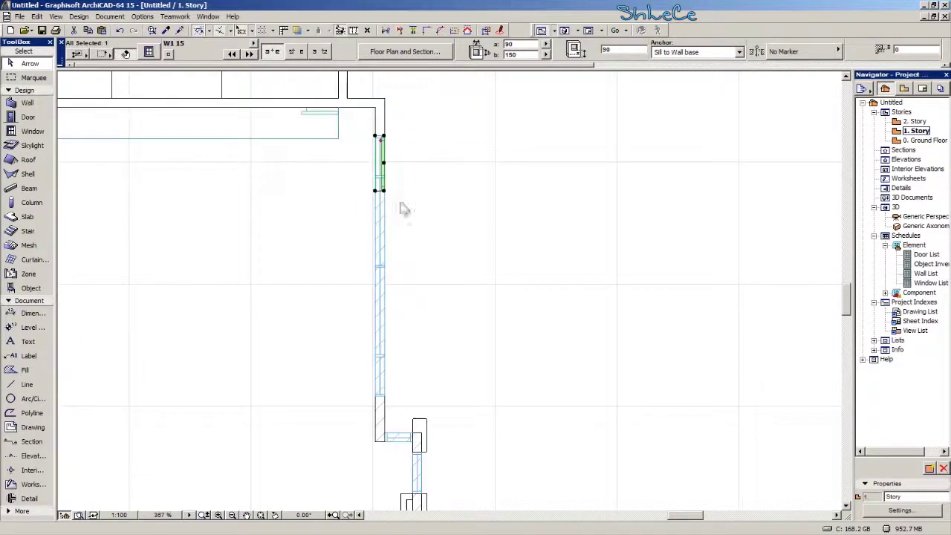
# Stretch the window's free end to the far end of the sliding door opening, giving it a width of 427.
pyautogui.hotkey('ctrl', 'd')
pyautogui.click(384, 190)
pyautogui.click(583, 128)
pyautogui.click(384, 396)
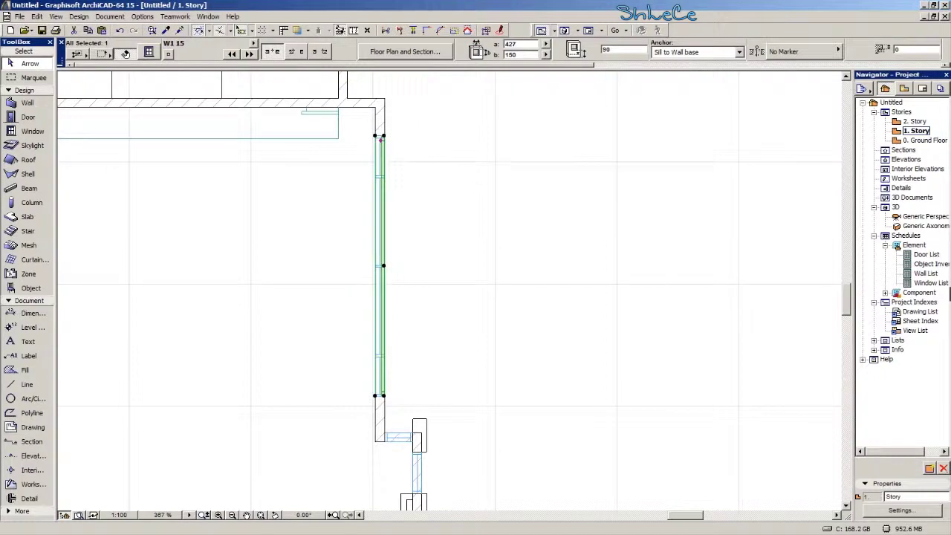
# In the Generic Perspective, select the wide window and move it down toward the sliding door, to a sill height of about 29.
pyautogui.doubleClick(925, 216)
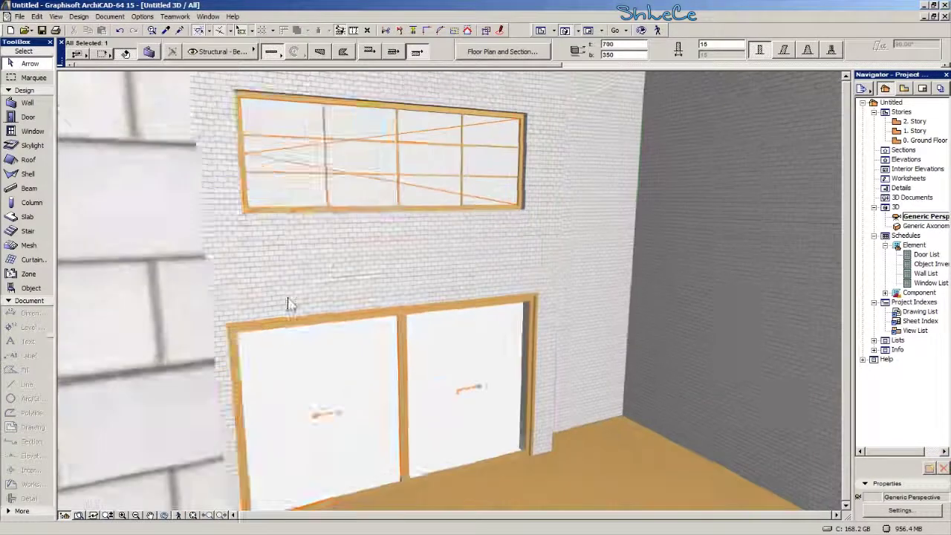
pyautogui.moveTo(408, 245); pyautogui.dragTo(353, 280, button='middle')
pyautogui.scroll(3, 281, 186)
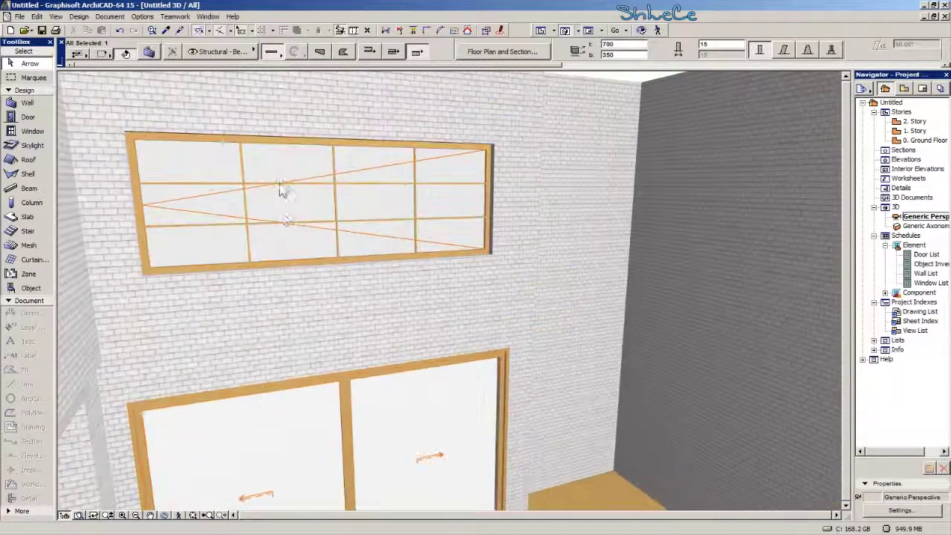
pyautogui.moveTo(310, 228); pyautogui.dragTo(297, 195, button='middle')
pyautogui.scroll(-3, 372, 295)
pyautogui.moveTo(375, 291); pyautogui.dragTo(356, 262, button='middle')
pyautogui.click(455, 218)
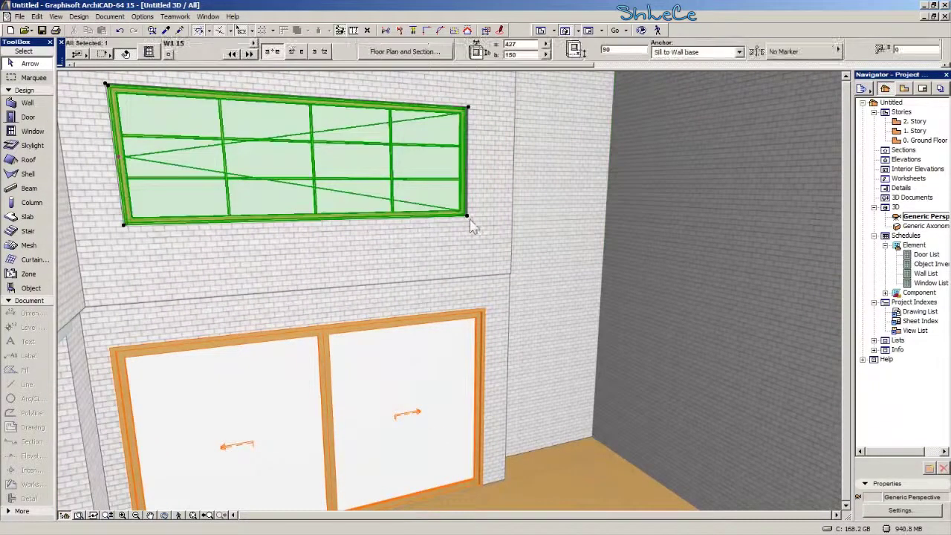
pyautogui.hotkey('ctrl', 'e')
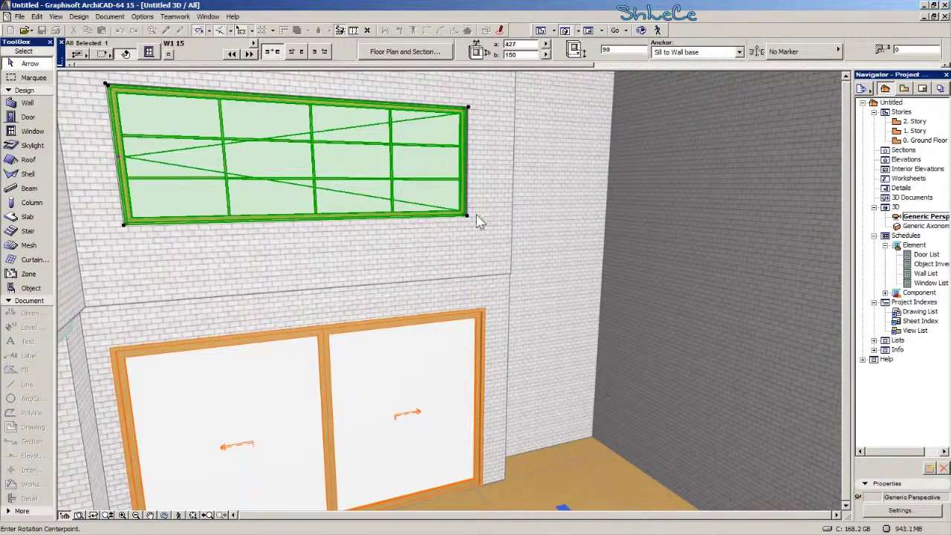
pyautogui.hotkey('ctrl', 'd')
pyautogui.click(466, 215)
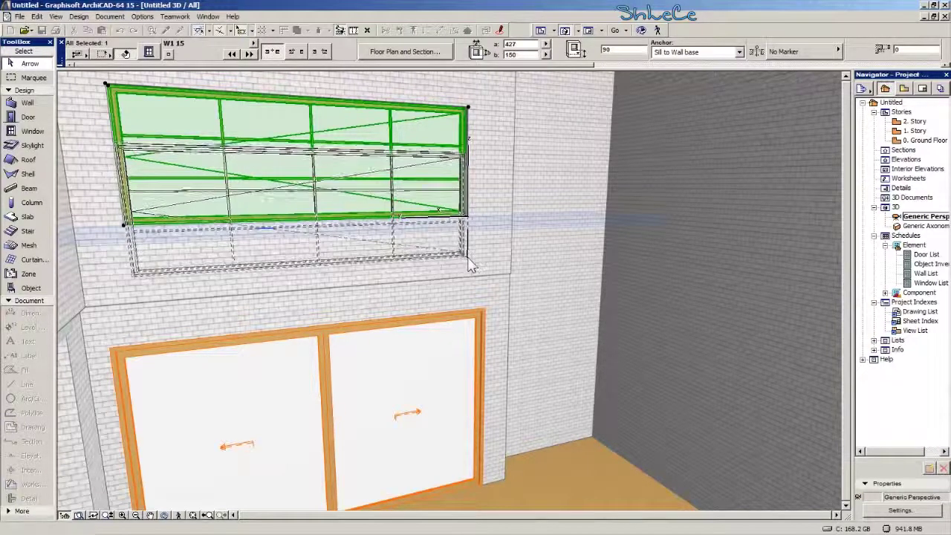
pyautogui.click(468, 259)
# Stretch the window's top edge upward toward the top of the wall, to a height of about 278.
pyautogui.scroll(-1, 466, 299)
pyautogui.moveTo(466, 298); pyautogui.dragTo(451, 338, button='middle')
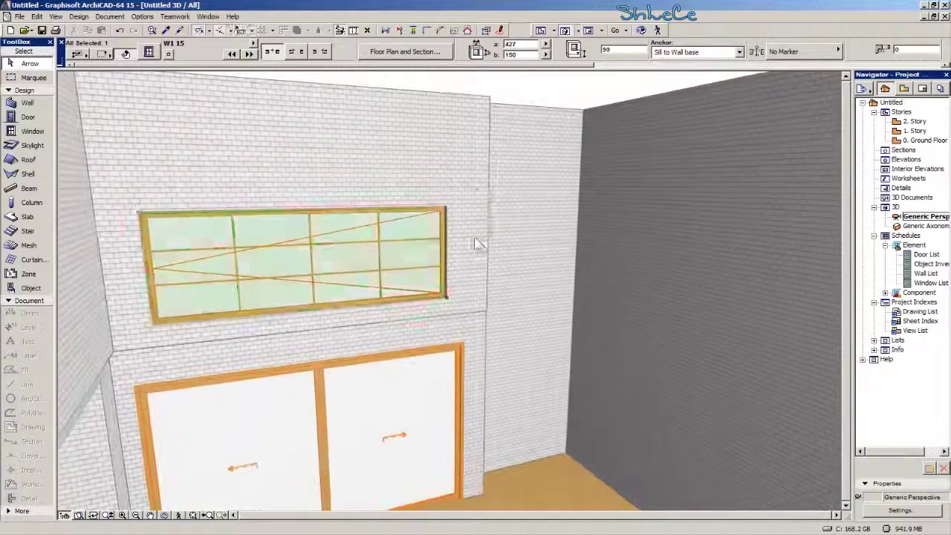
pyautogui.click(448, 208)
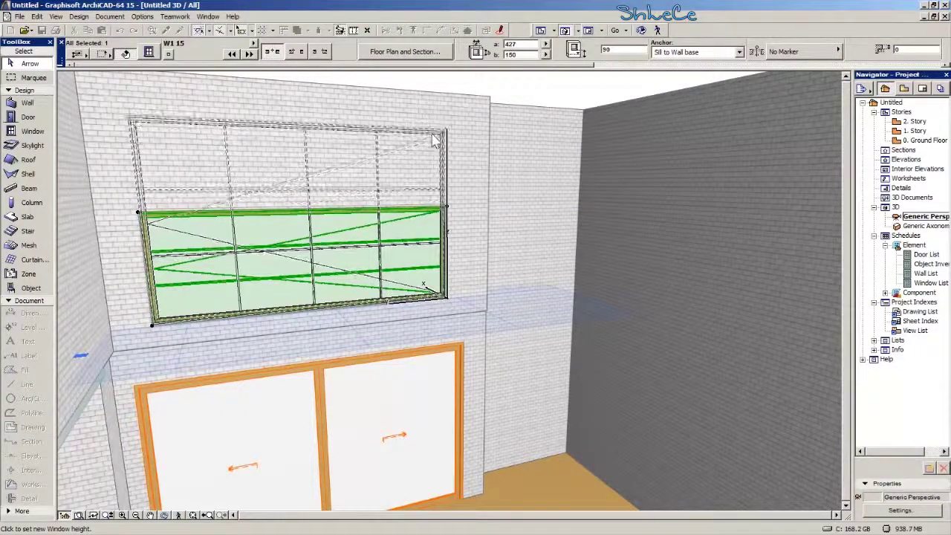
pyautogui.moveTo(433, 140); pyautogui.dragTo(433, 161, button='middle')
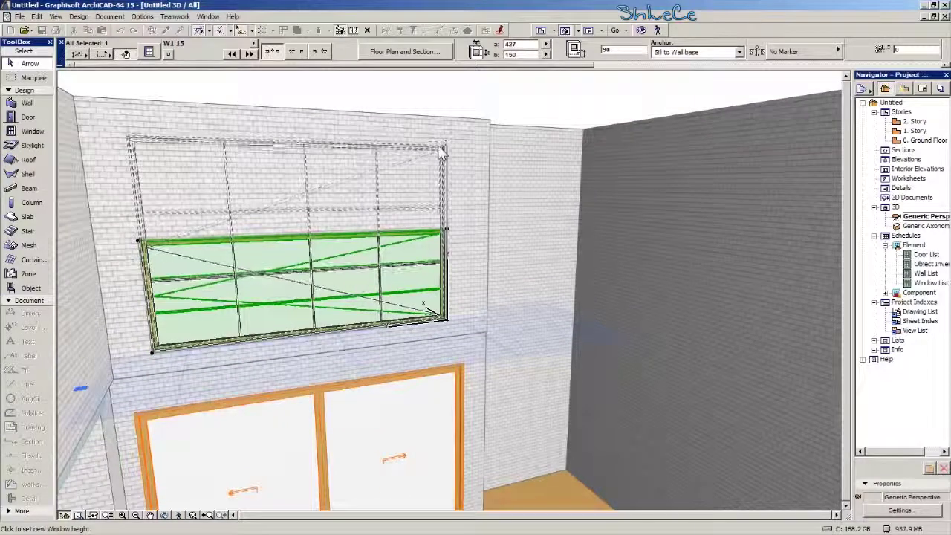
pyautogui.click(441, 151)
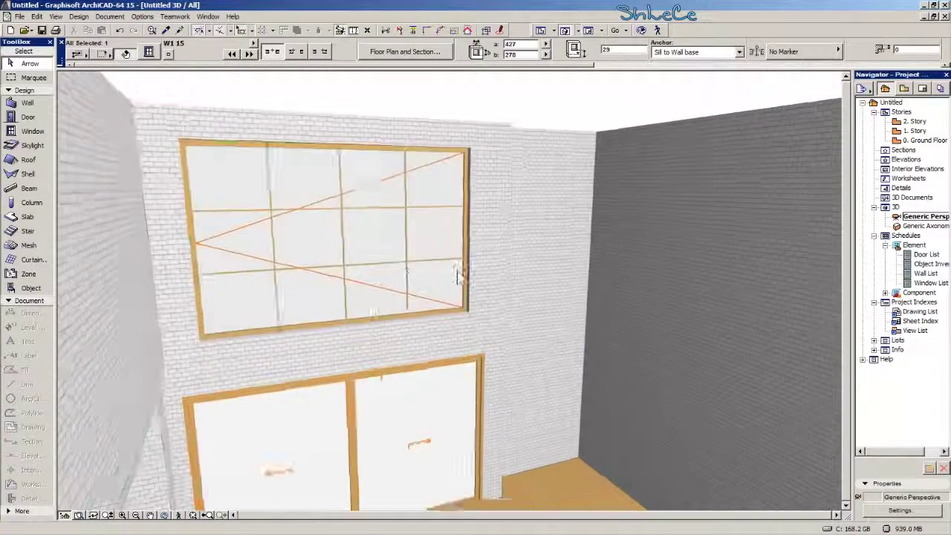
pyautogui.moveTo(406, 325); pyautogui.dragTo(364, 269, button='middle')
pyautogui.scroll(2, 364, 259)
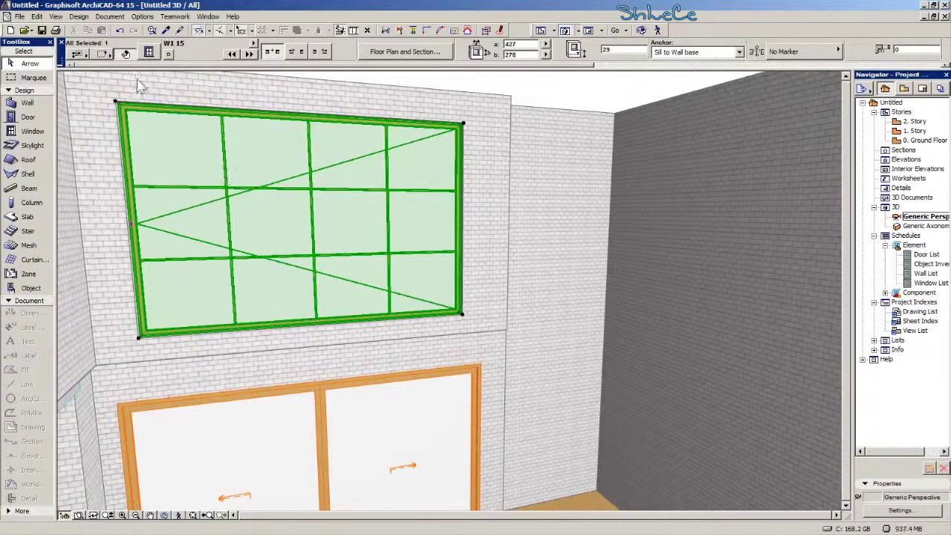
# Change the wide window's main sash to an Editable Grid with 2 panes vertically.
pyautogui.click(149, 54)
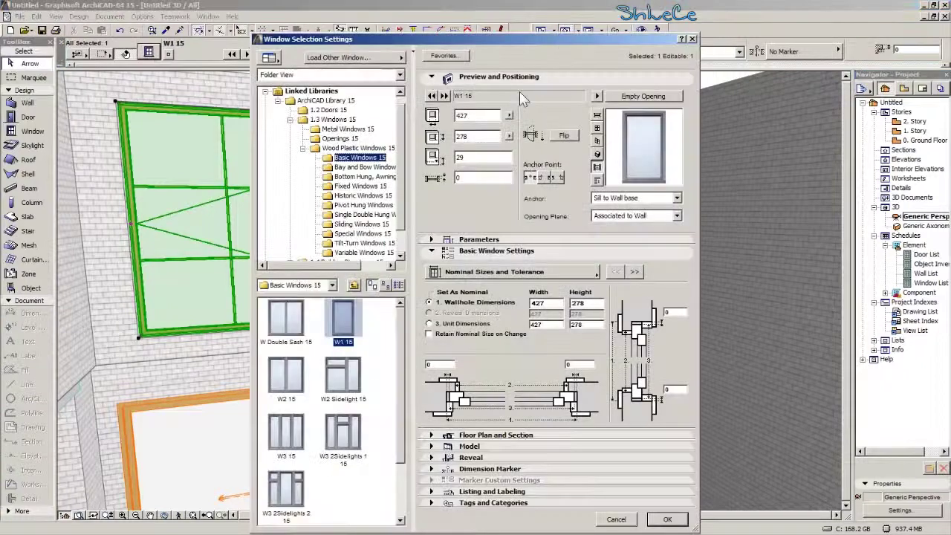
pyautogui.click(734, 268)
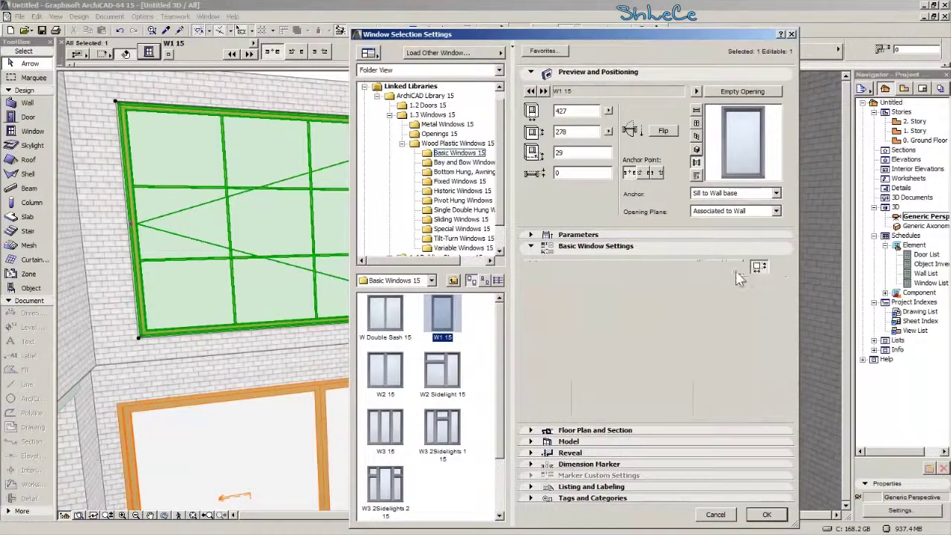
pyautogui.click(734, 268)
pyautogui.click(734, 268)
pyautogui.click(734, 268)
pyautogui.click(734, 268)
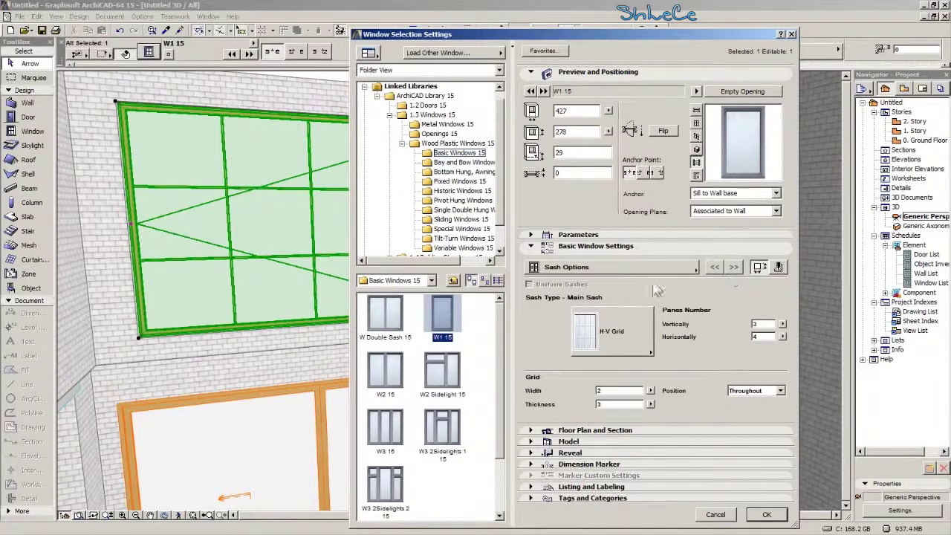
pyautogui.moveTo(667, 30); pyautogui.dragTo(807, 20)
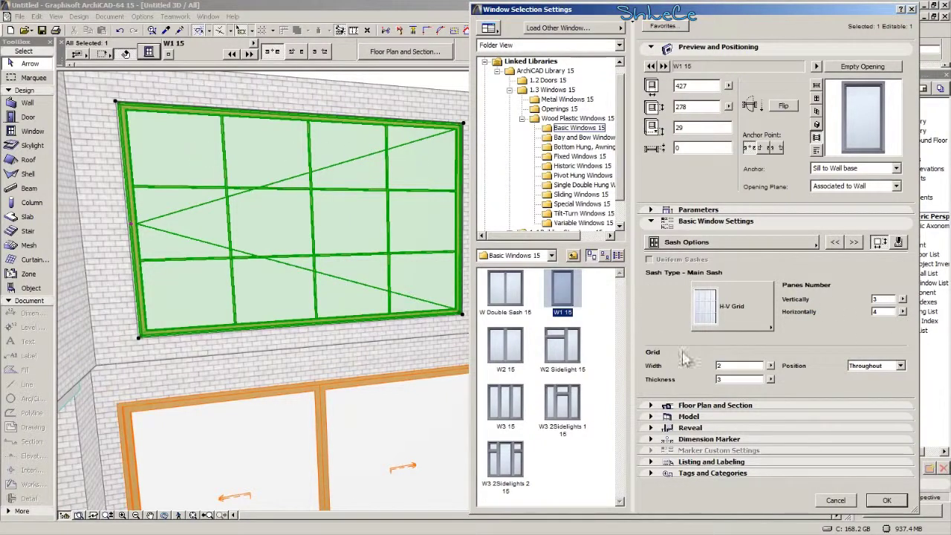
pyautogui.click(734, 319)
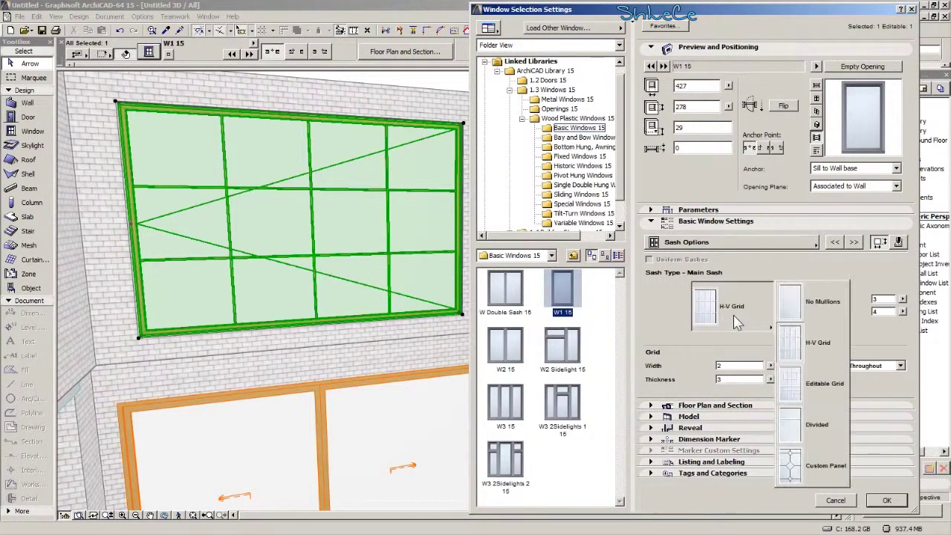
pyautogui.click(823, 394)
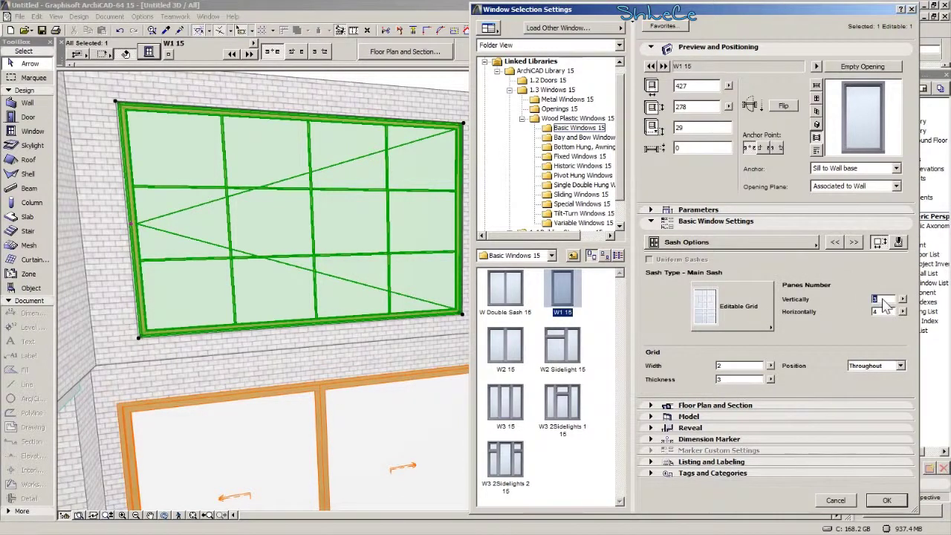
pyautogui.write('2')
pyautogui.click(886, 501)
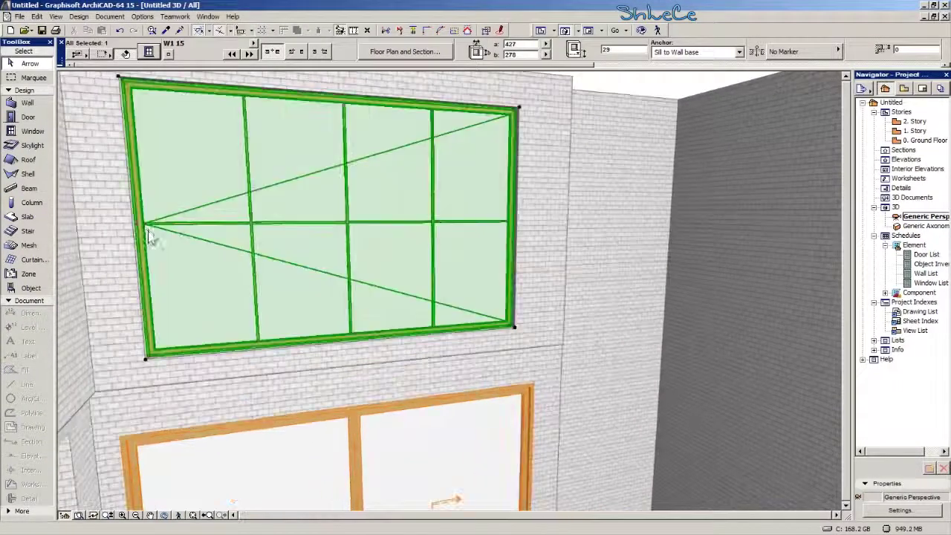
pyautogui.hotkey('ctrl', 'e')
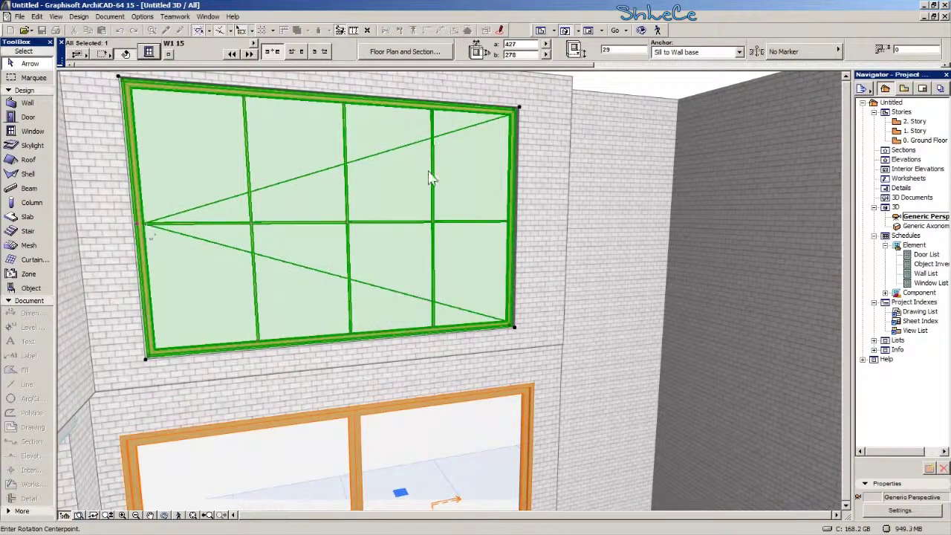
pyautogui.hotkey('ctrl', 'h')
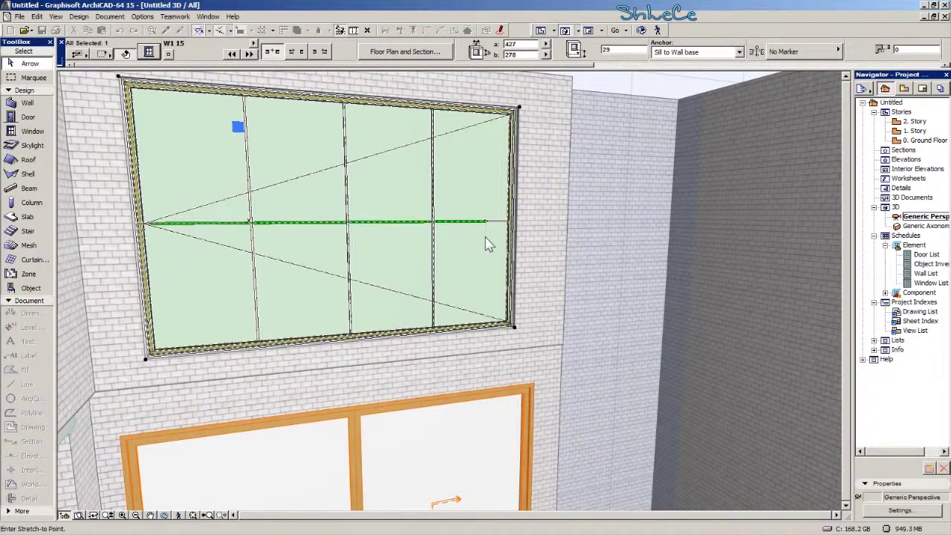
pyautogui.press('Escape')
pyautogui.press('Escape')
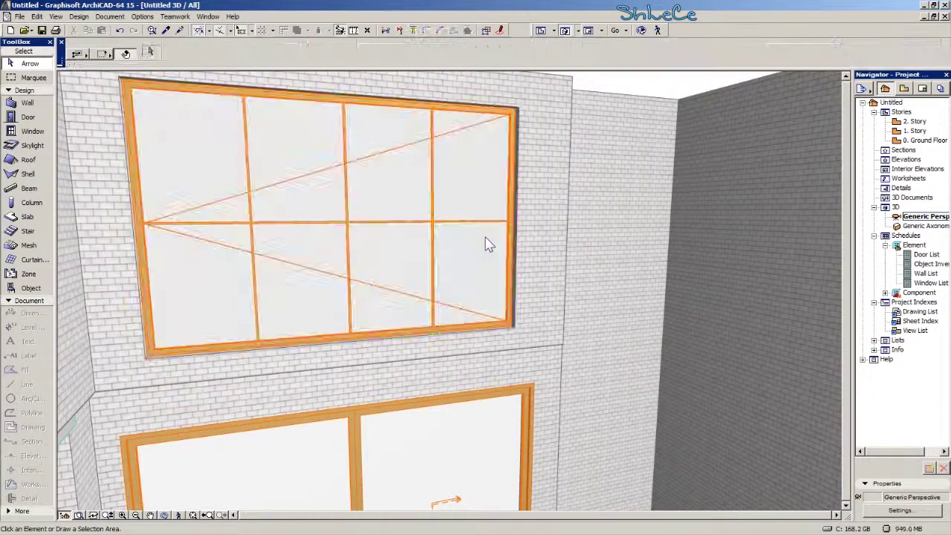
# Select the window and stretch its horizontal grid bar downward, leaving a shorter row of panes along the bottom.
pyautogui.click(487, 245)
pyautogui.hotkey('ctrl', 'h')
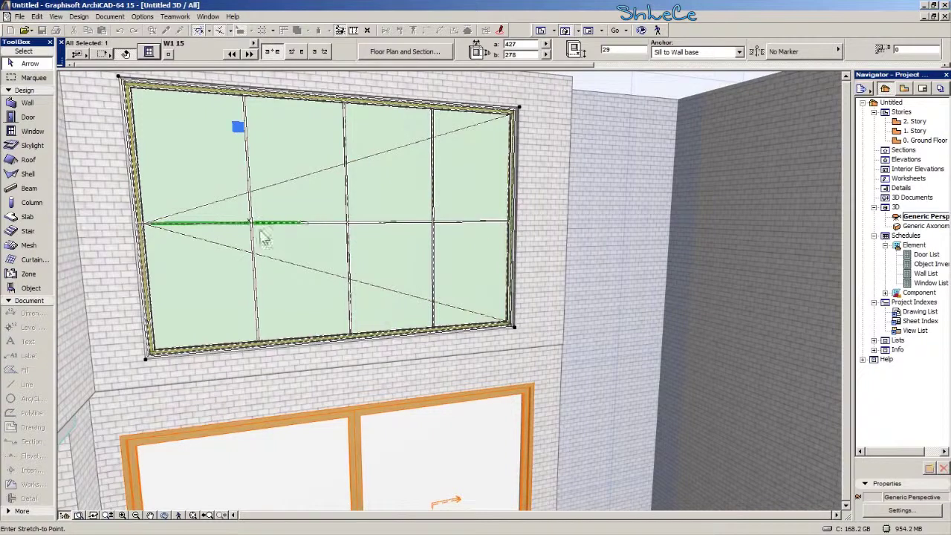
pyautogui.rightClick(206, 232)
pyautogui.click(251, 340)
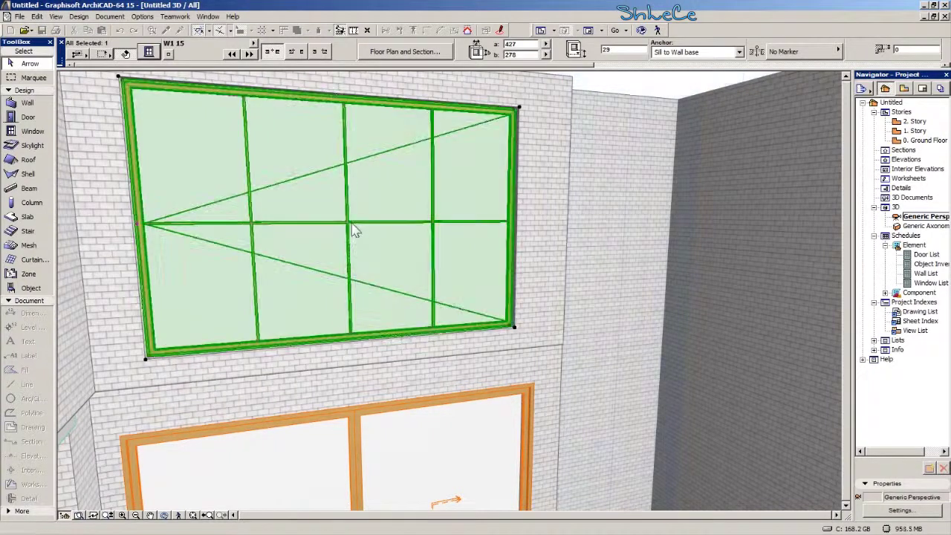
pyautogui.click(348, 224)
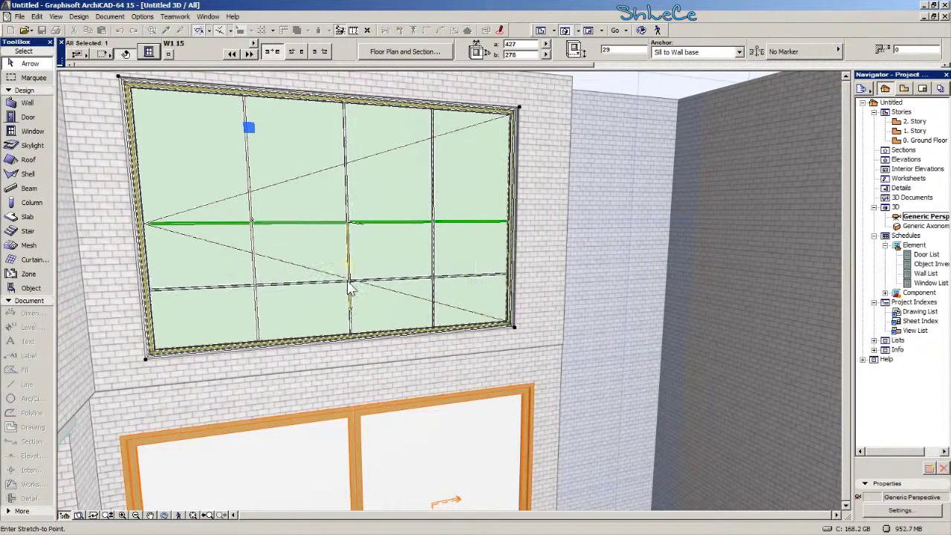
pyautogui.click(349, 288)
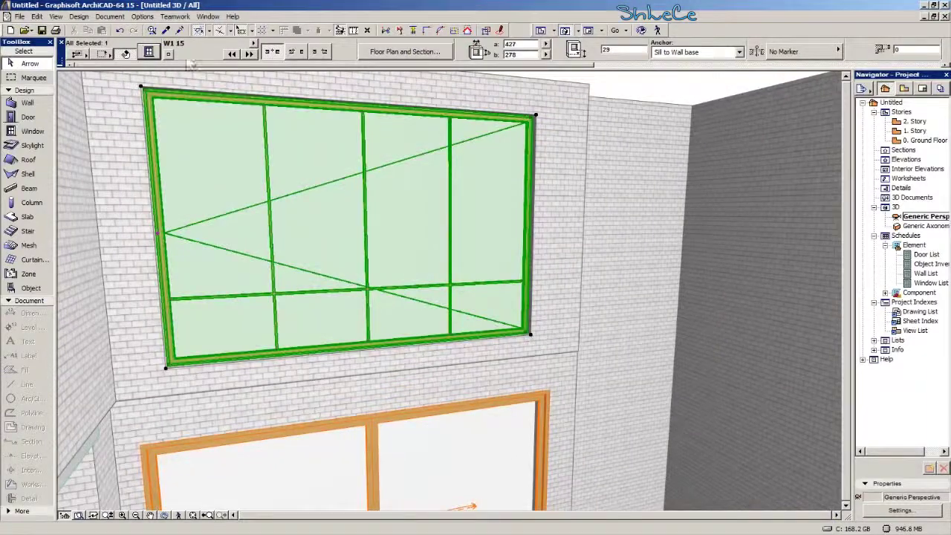
# Make the window's sash grid bars heavier, with a grid thickness of 5.
pyautogui.click(150, 52)
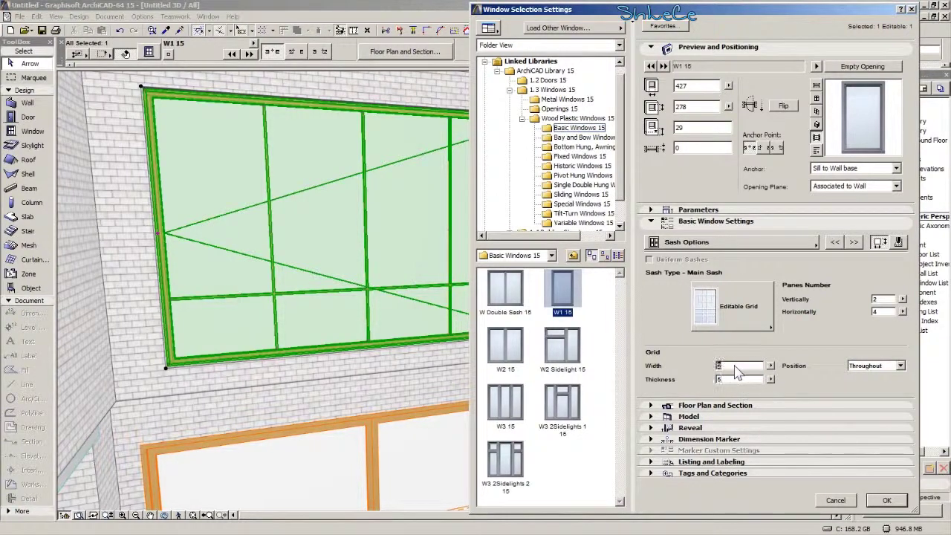
pyautogui.click(887, 500)
pyautogui.scroll(5, 387, 286)
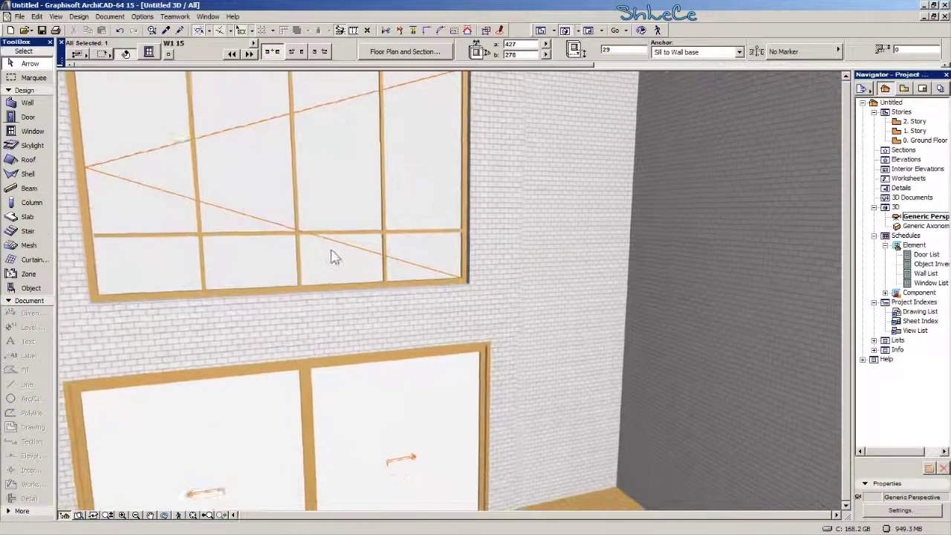
pyautogui.moveTo(262, 284); pyautogui.dragTo(411, 261, button='middle')
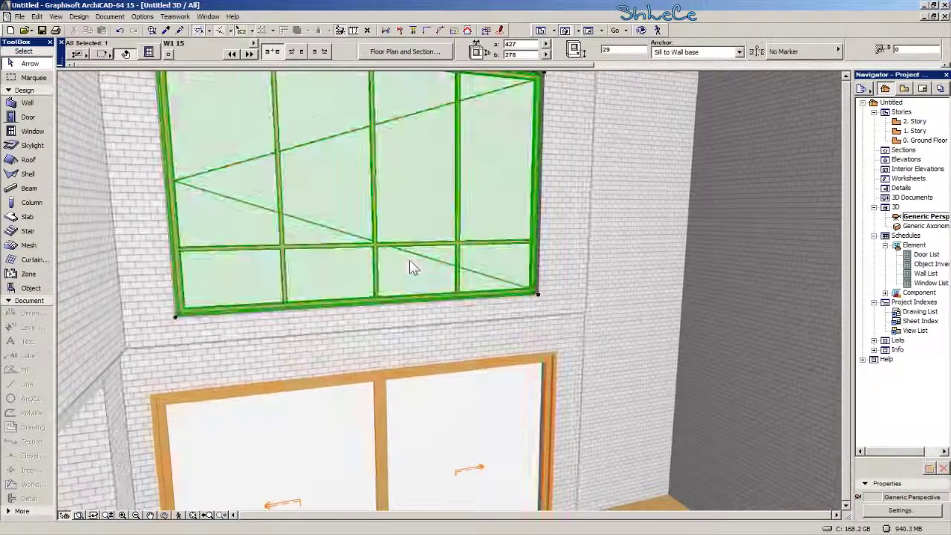
pyautogui.scroll(-2, 442, 311)
pyautogui.moveTo(441, 325); pyautogui.dragTo(354, 283, button='middle')
pyautogui.moveTo(421, 283); pyautogui.dragTo(404, 358, button='middle')
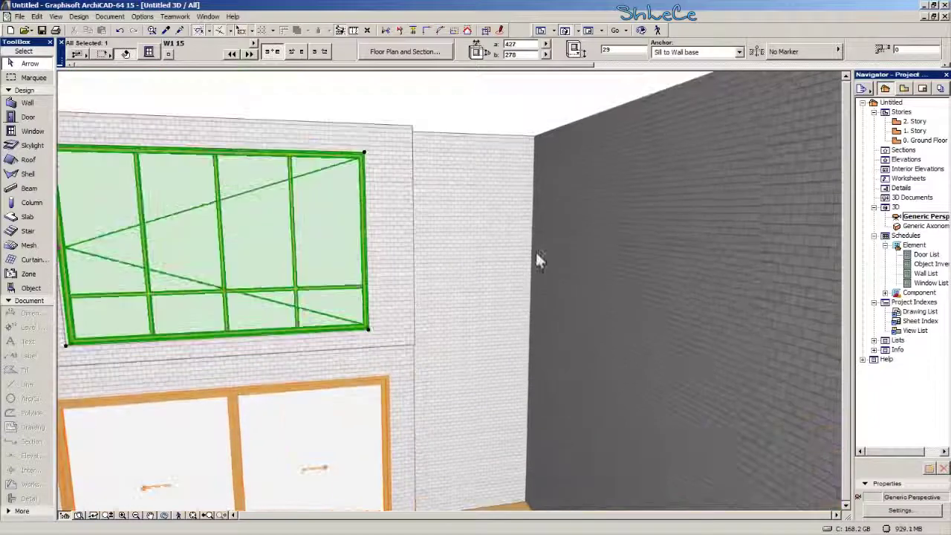
# On the ground floor plan, pick up the parameters of the wall at the end of the relaxing area's sliding door.
pyautogui.doubleClick(930, 141)
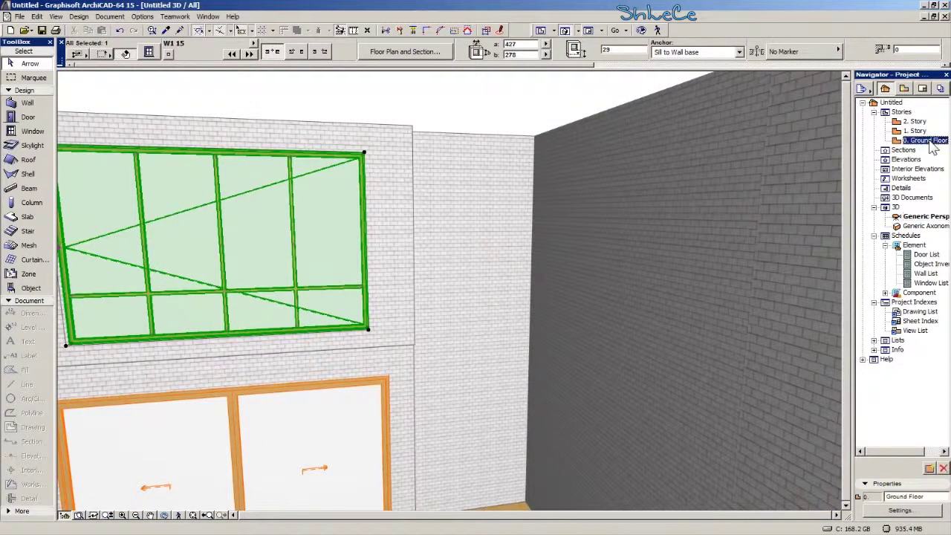
pyautogui.moveTo(405, 284); pyautogui.dragTo(424, 331, button='middle')
pyautogui.scroll(-1, 395, 349)
pyautogui.moveTo(425, 177); pyautogui.dragTo(403, 198, button='middle')
pyautogui.scroll(1, 391, 292)
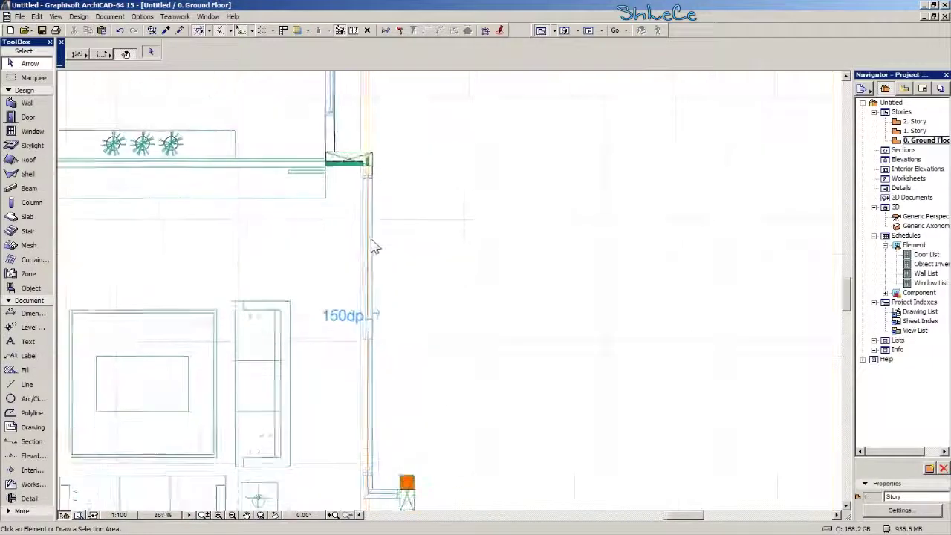
pyautogui.scroll(6, 303, 170)
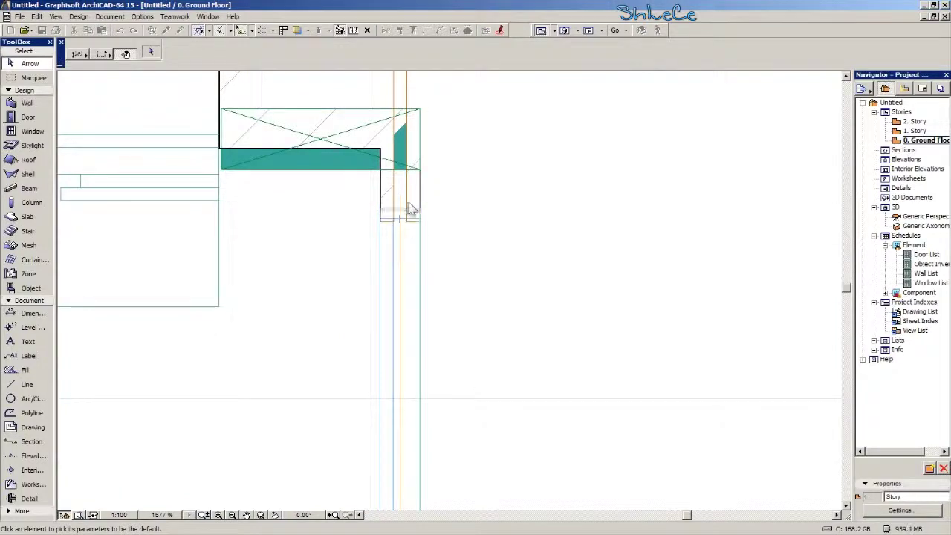
pyautogui.keyDown('alt'); pyautogui.click(407, 193); pyautogui.keyUp('alt')
# Pick up the parameters of the sliding door just below the wall corner as the door defaults.
pyautogui.moveTo(407, 228); pyautogui.dragTo(407, 332, button='middle')
pyautogui.moveTo(351, 119); pyautogui.dragTo(361, 509, button='middle')
pyautogui.scroll(-1, 361, 364)
pyautogui.moveTo(361, 367); pyautogui.dragTo(325, 199, button='middle')
pyautogui.click(163, 30)
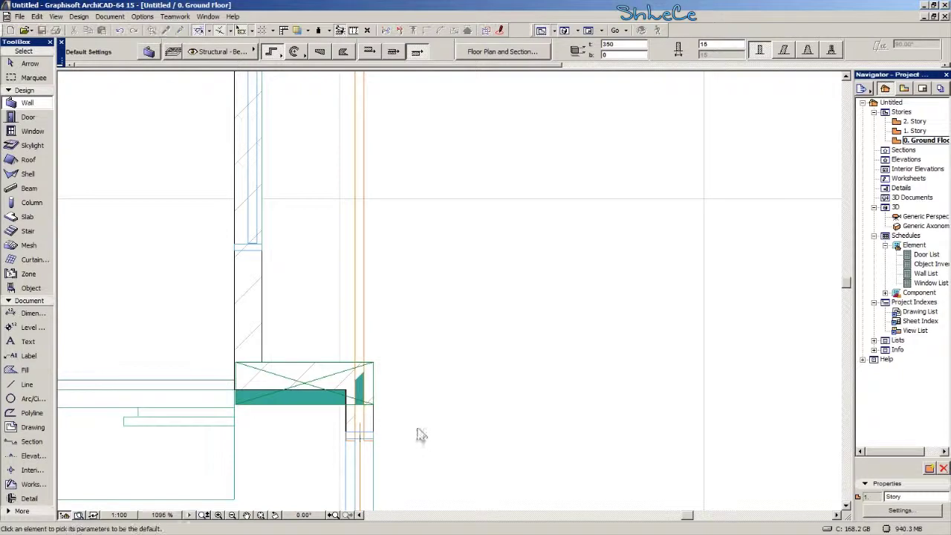
pyautogui.moveTo(400, 479); pyautogui.dragTo(374, 303, button='middle')
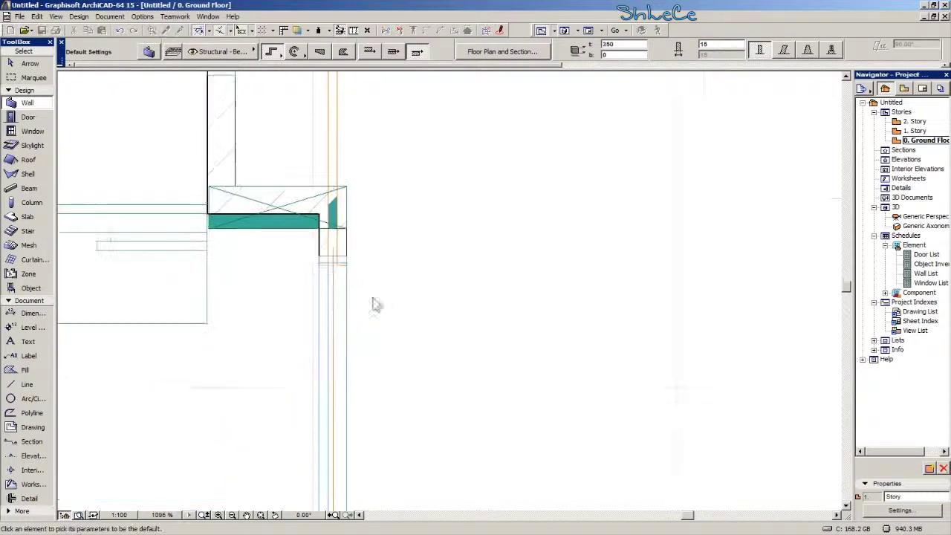
pyautogui.click(332, 269)
pyautogui.scroll(-1, 379, 219)
pyautogui.keyDown('shift'); pyautogui.scroll(5, 350, 209); pyautogui.keyUp('shift')
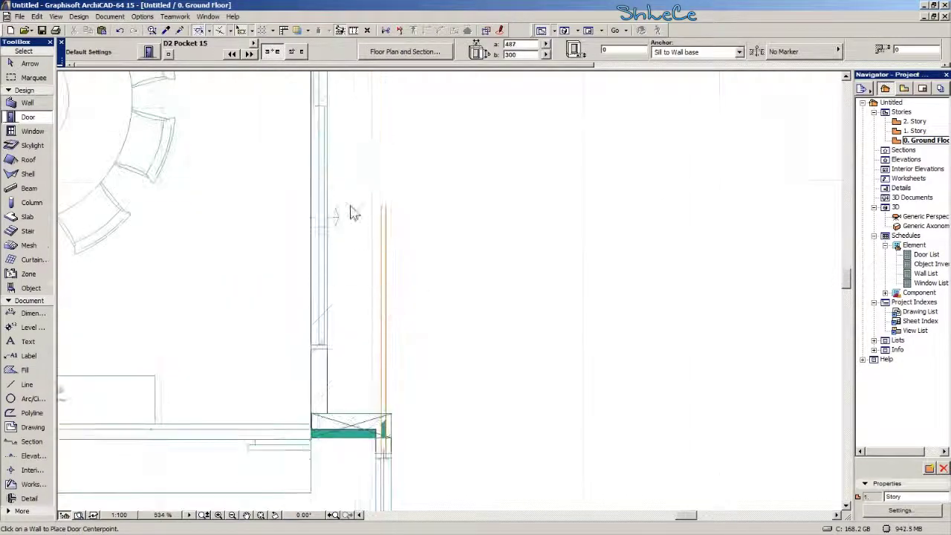
pyautogui.scroll(-2, 365, 278)
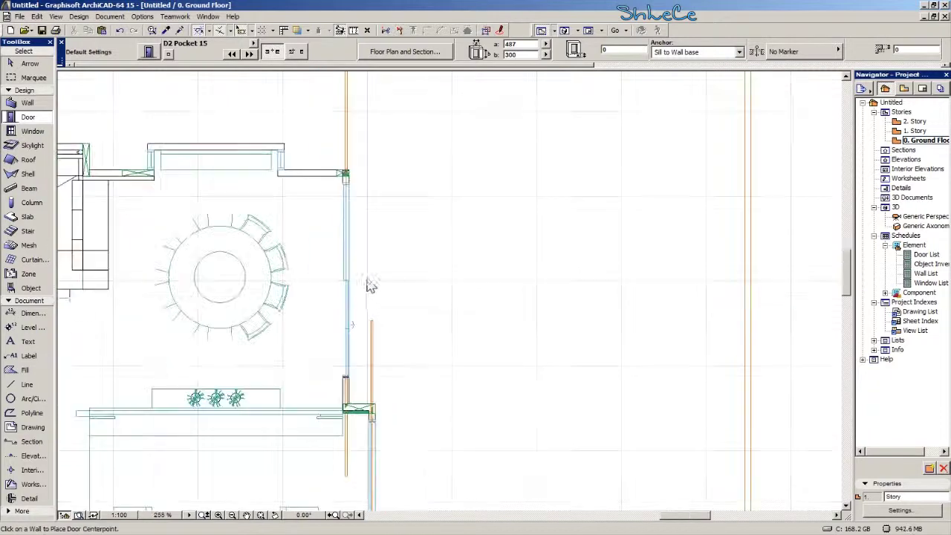
# In the Generic Perspective, move the dining area's sliding door slightly toward the pier between the two doors, so its frame clears the adjoining wall.
pyautogui.doubleClick(927, 216)
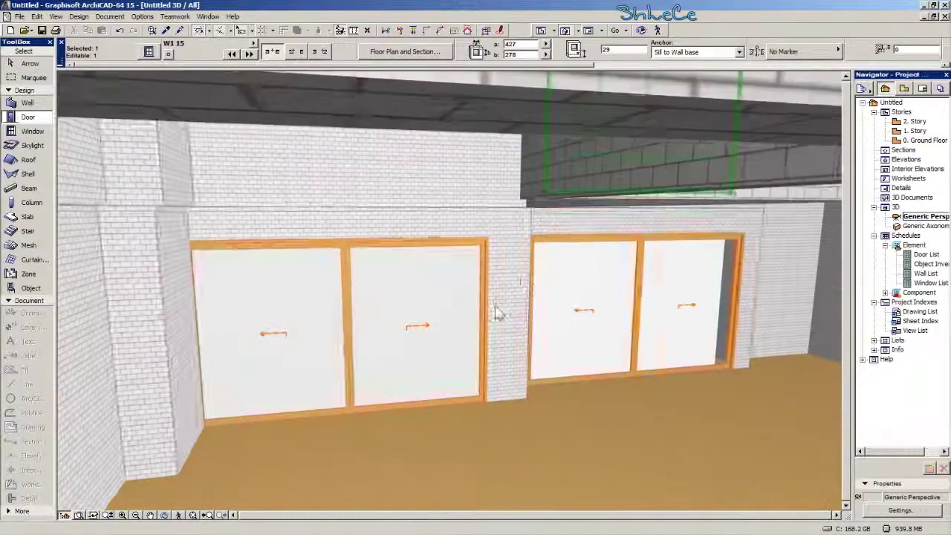
pyautogui.scroll(1, 484, 304)
pyautogui.moveTo(495, 305); pyautogui.dragTo(450, 278, button='middle')
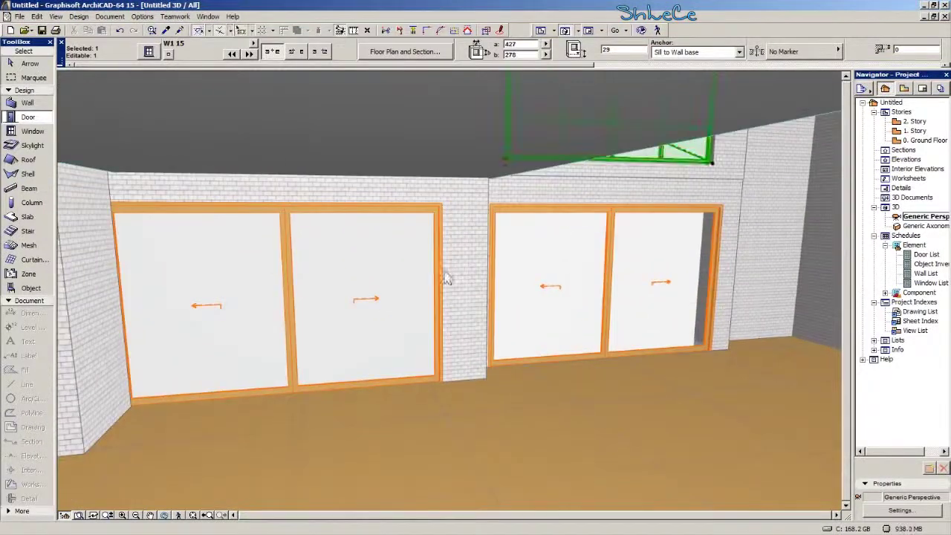
pyautogui.press('Escape')
pyautogui.click(440, 380)
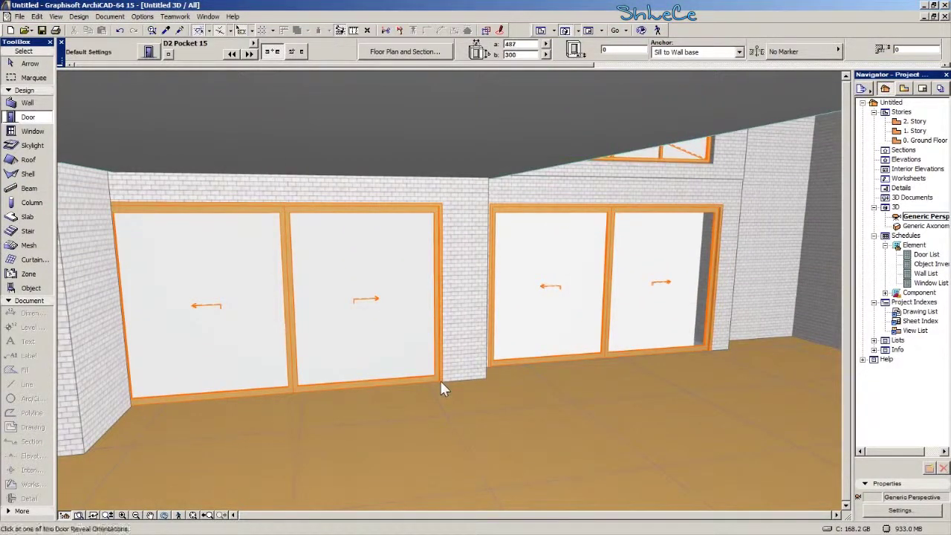
pyautogui.press('Escape')
pyautogui.press('Escape')
pyautogui.click(439, 379)
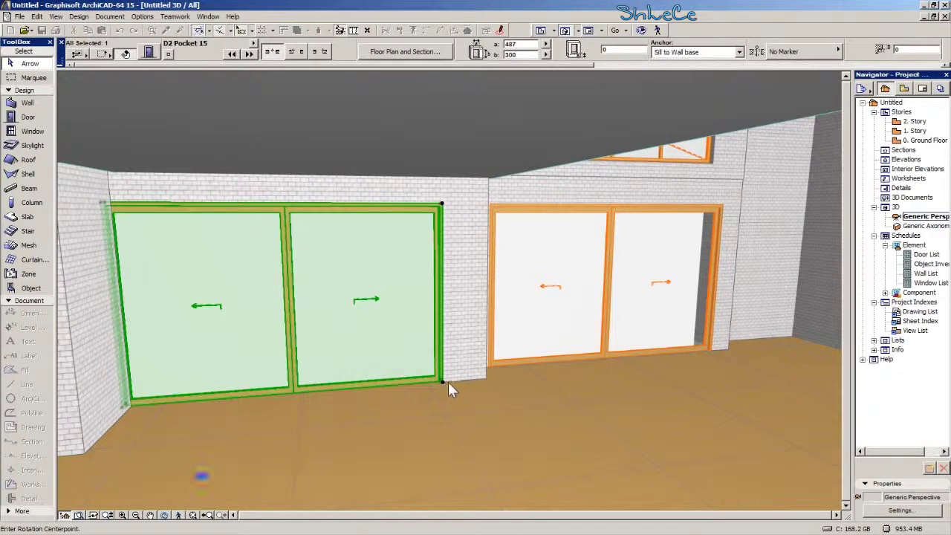
pyautogui.hotkey('ctrl', 'd')
pyautogui.click(442, 381)
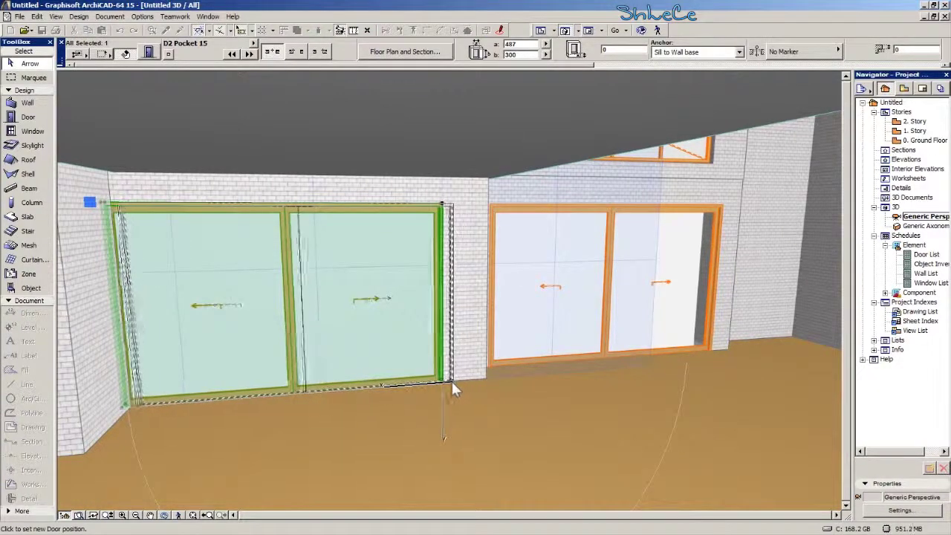
pyautogui.click(448, 381)
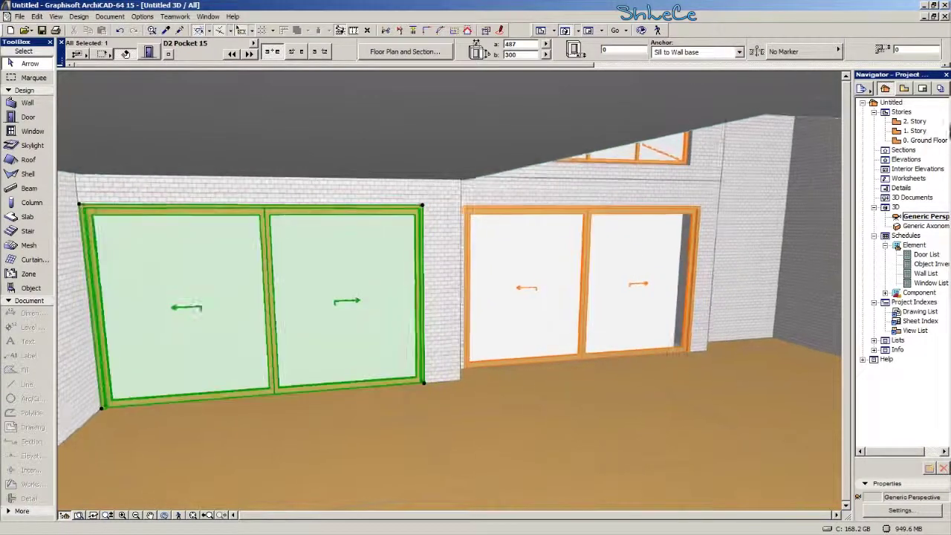
# Examine the dining area's outer walls and projecting bay on the ground floor plan.
pyautogui.doubleClick(925, 140)
pyautogui.scroll(7, 302, 239)
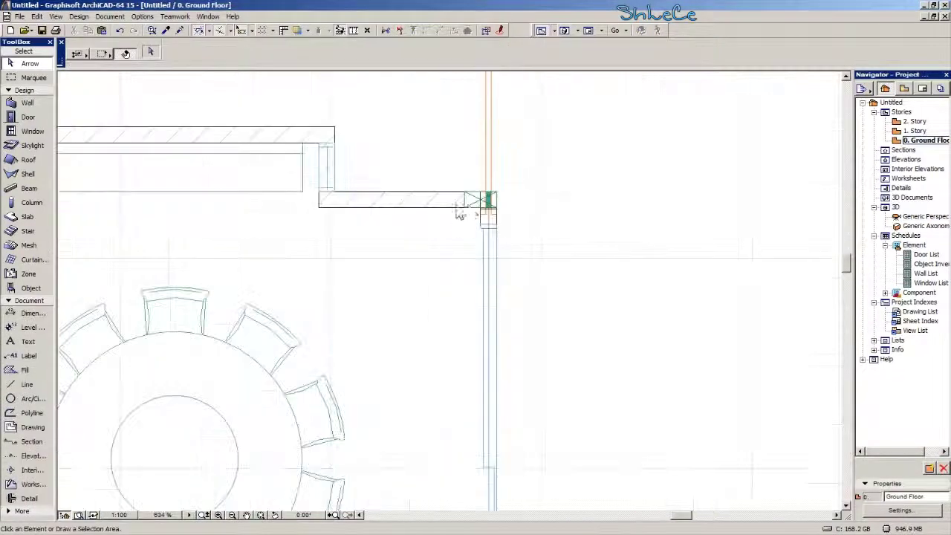
pyautogui.scroll(-6, 480, 216)
pyautogui.moveTo(507, 322); pyautogui.dragTo(493, 255, button='middle')
pyautogui.scroll(2, 498, 294)
pyautogui.moveTo(559, 383); pyautogui.dragTo(536, 254, button='middle')
pyautogui.scroll(-2, 547, 319)
pyautogui.moveTo(447, 352); pyautogui.dragTo(422, 229, button='middle')
pyautogui.scroll(8, 487, 287)
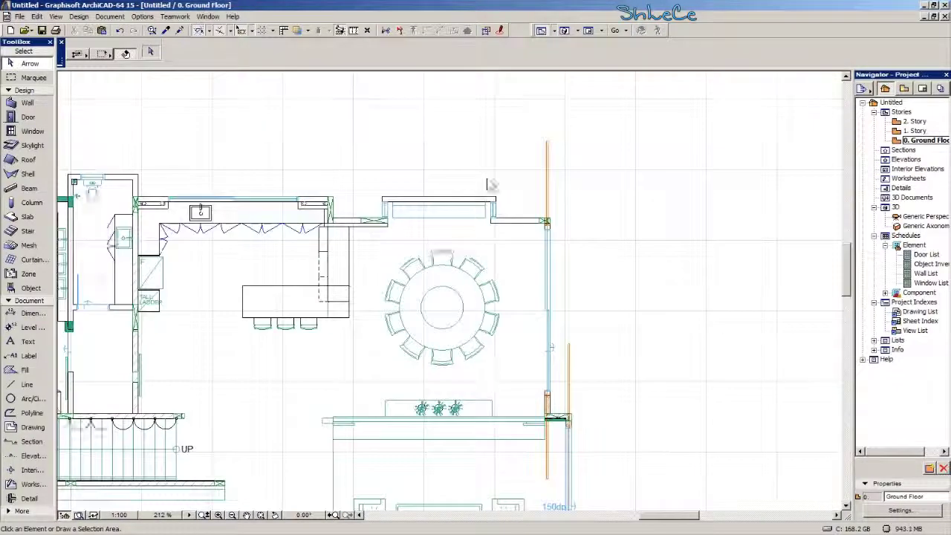
pyautogui.scroll(-3, 486, 287)
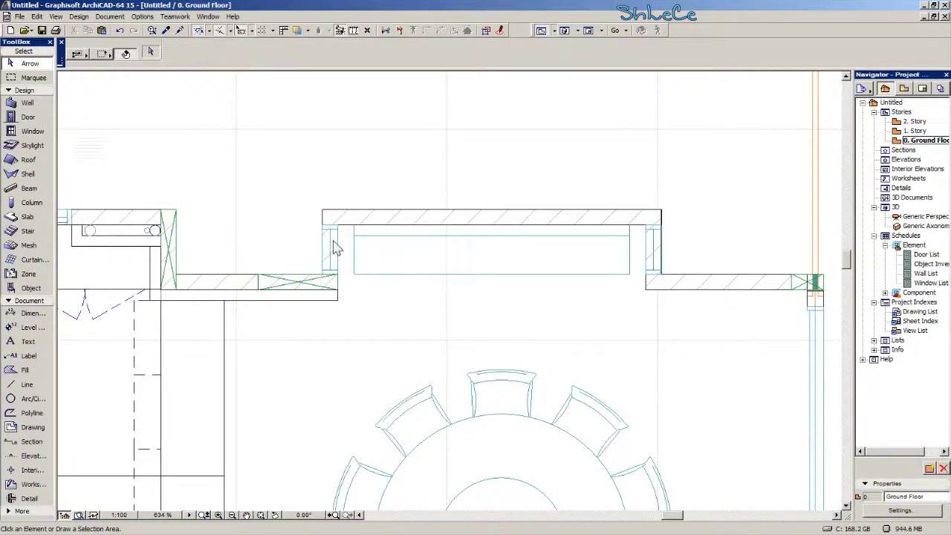
# Set the window defaults to the W1 15 basic window, 90 × 150 with sill 90 and one sash pane each way.
pyautogui.click(32, 132)
pyautogui.doubleClick(36, 132)
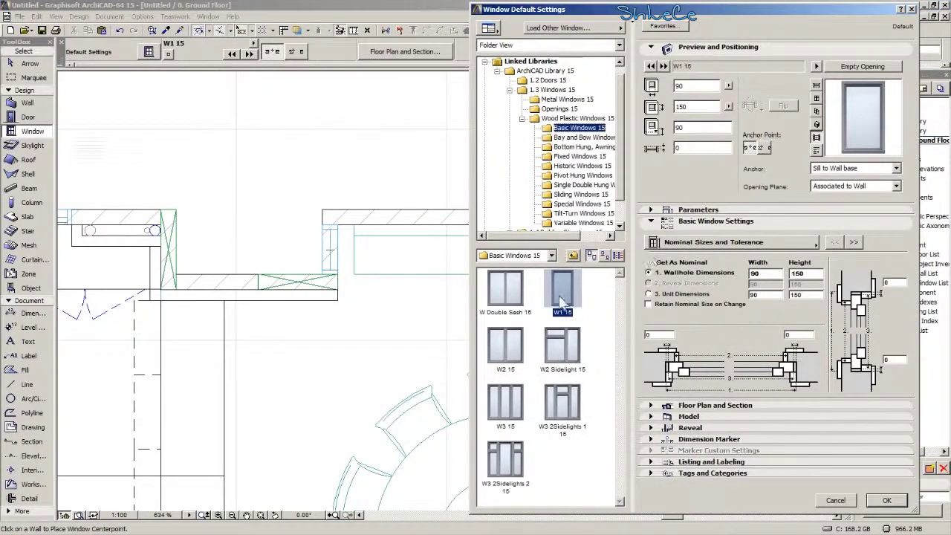
pyautogui.click(855, 242)
pyautogui.click(855, 243)
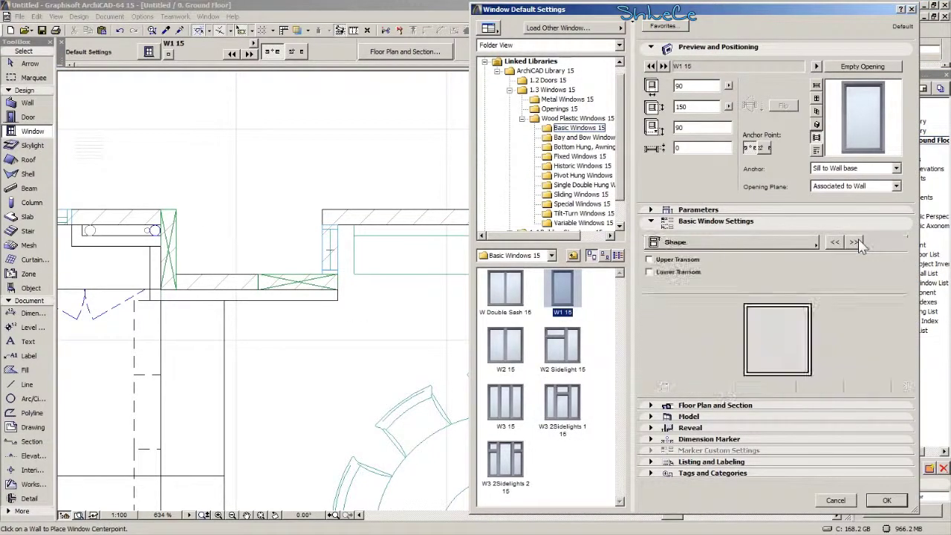
pyautogui.click(855, 243)
pyautogui.click(855, 243)
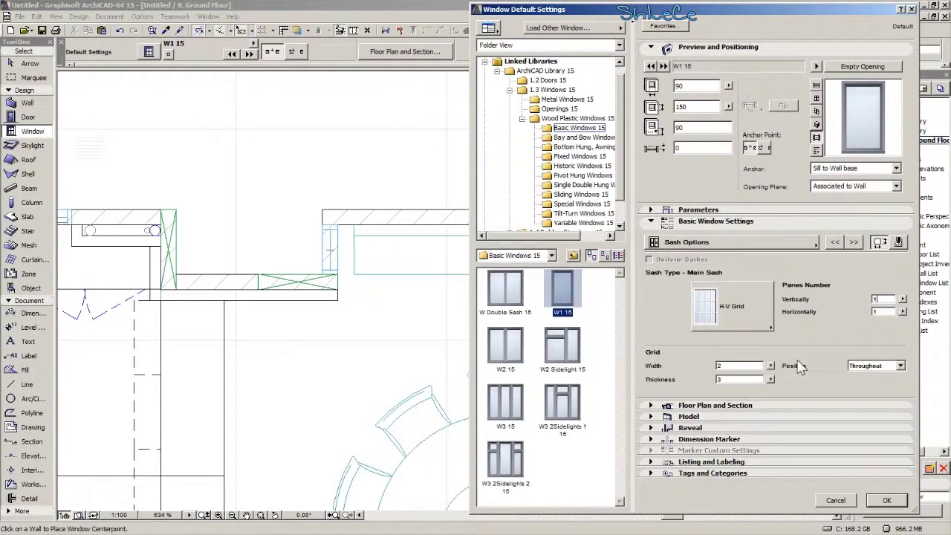
pyautogui.click(886, 500)
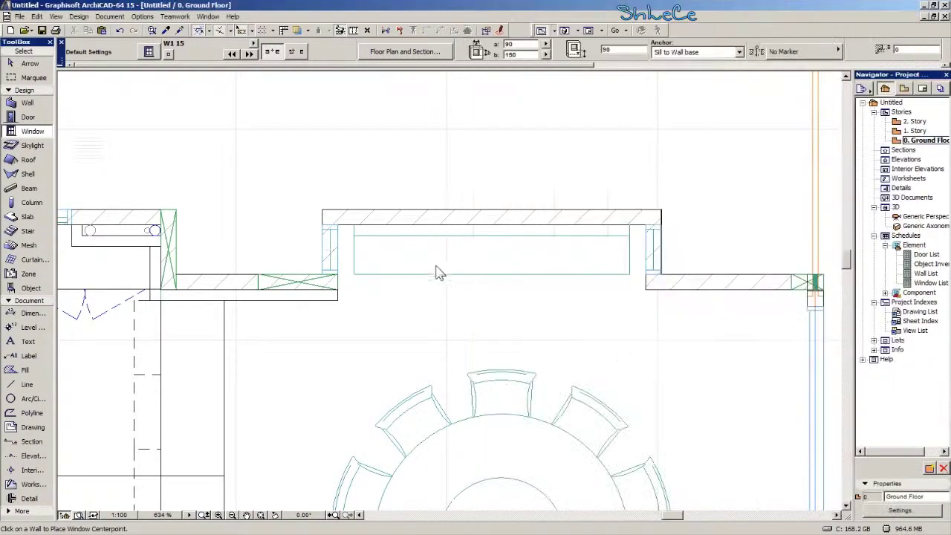
# Place the window in the projecting bay's left side wall and move its end to the bay's inner corner.
pyautogui.click(338, 260)
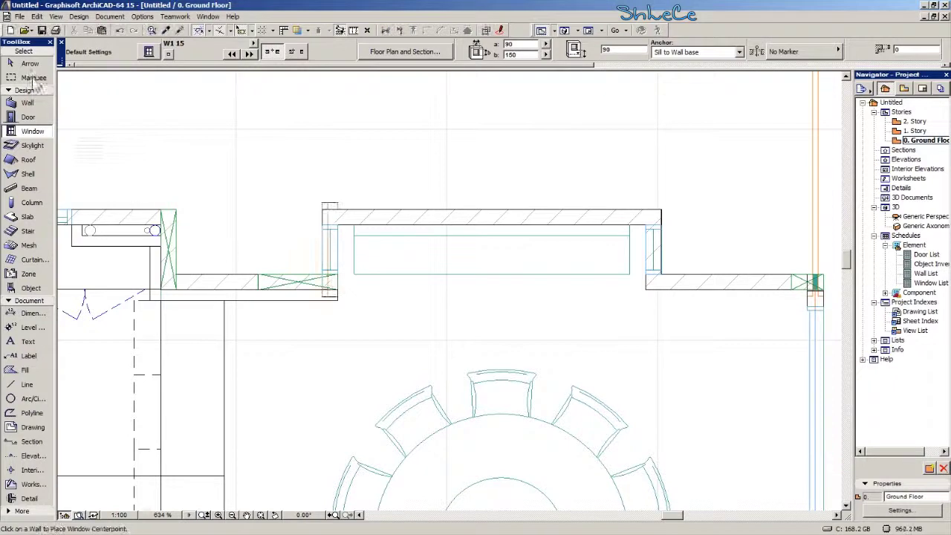
pyautogui.click(29, 63)
pyautogui.scroll(3, 312, 228)
pyautogui.click(387, 177)
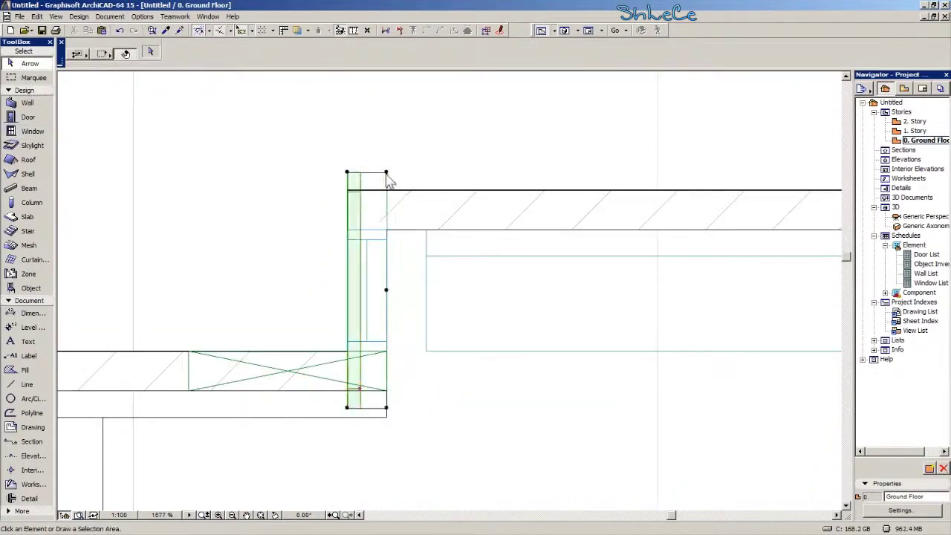
pyautogui.moveTo(386, 177); pyautogui.dragTo(387, 234)
pyautogui.click(392, 253)
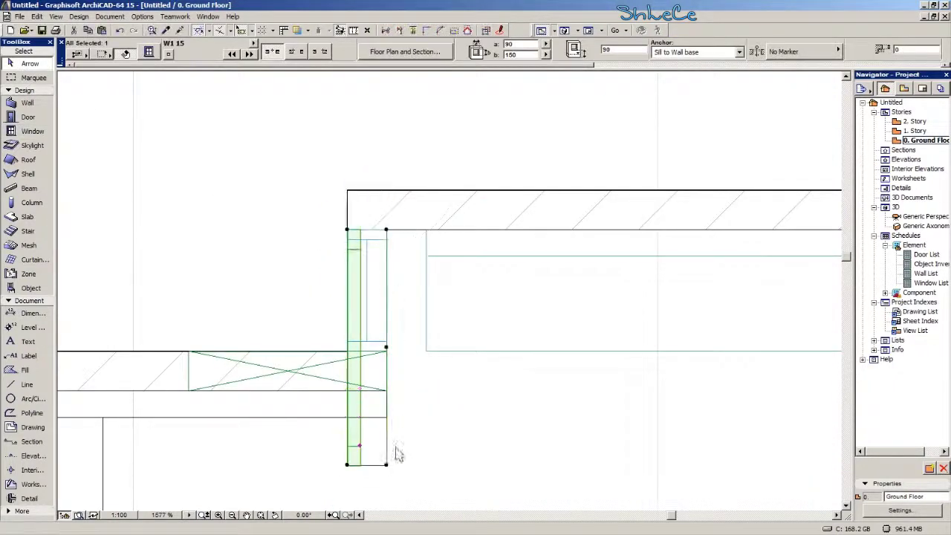
# Shorten the window to a width of 46 so it ends at the adjoining outer wall.
pyautogui.moveTo(388, 471); pyautogui.dragTo(555, 127)
pyautogui.click(581, 127)
pyautogui.click(386, 352)
pyautogui.scroll(-3, 419, 371)
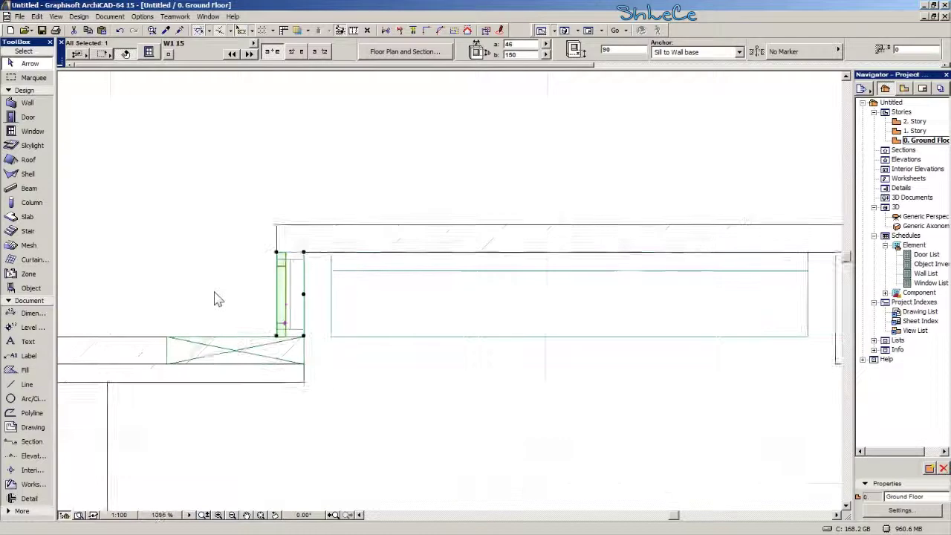
pyautogui.moveTo(215, 293); pyautogui.dragTo(153, 274, button='middle')
pyautogui.click(125, 228)
# Pick up the parameters of the narrow window in the bay's left side wall as the window defaults.
pyautogui.scroll(6, 214, 243)
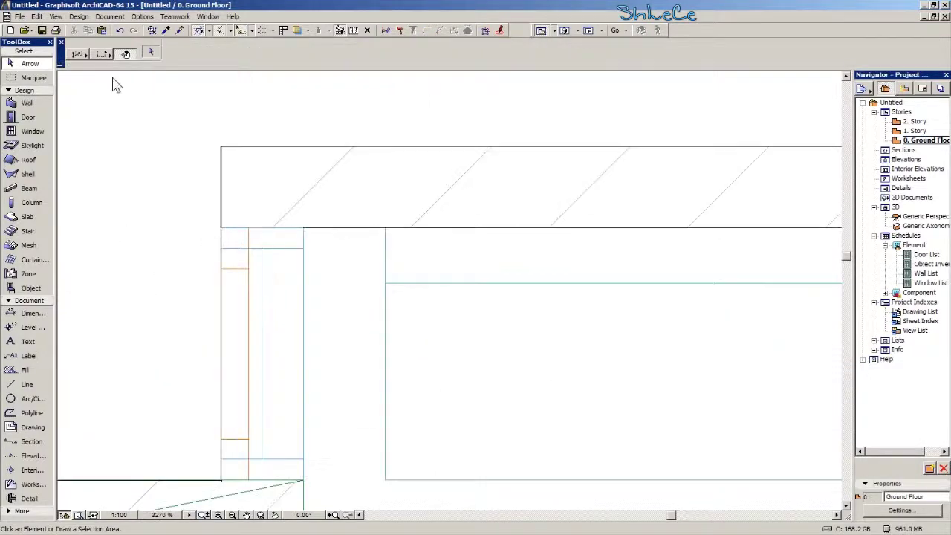
pyautogui.click(153, 30)
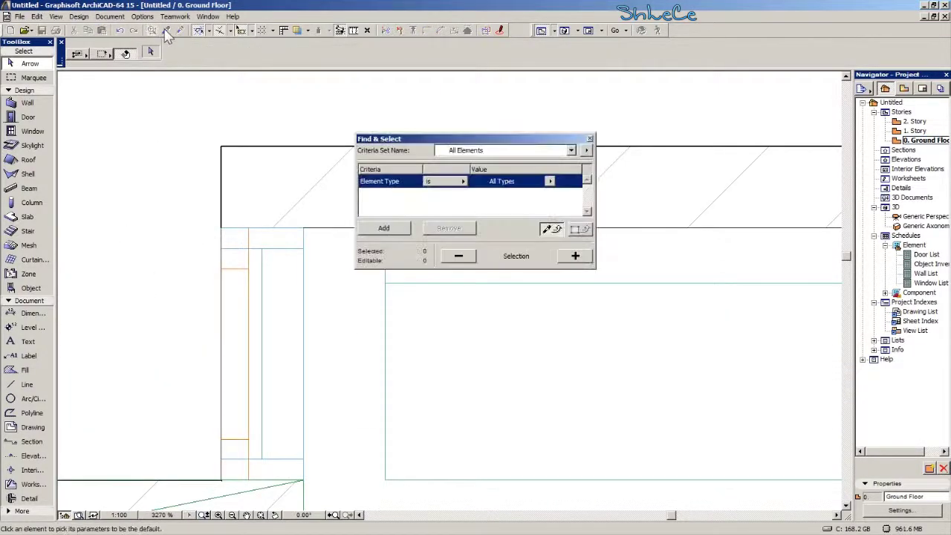
pyautogui.click(590, 139)
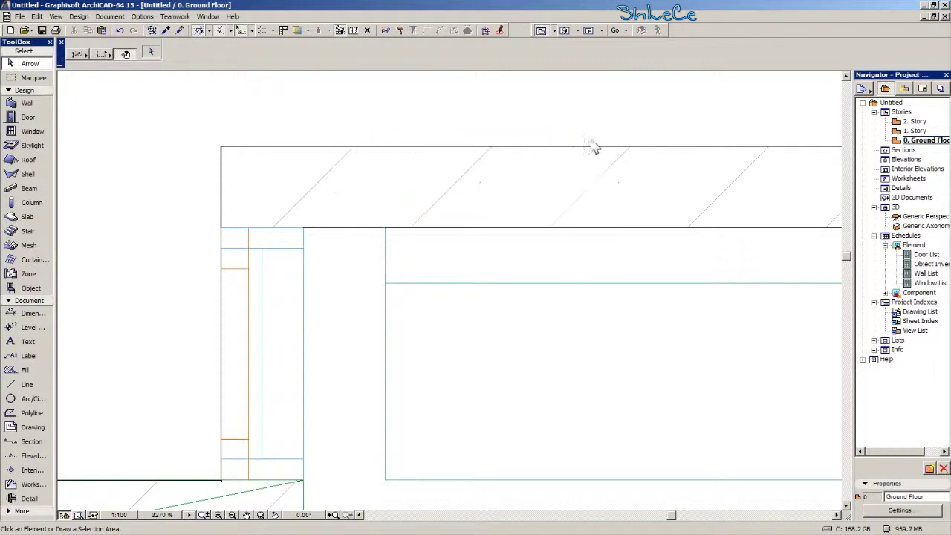
pyautogui.click(166, 33)
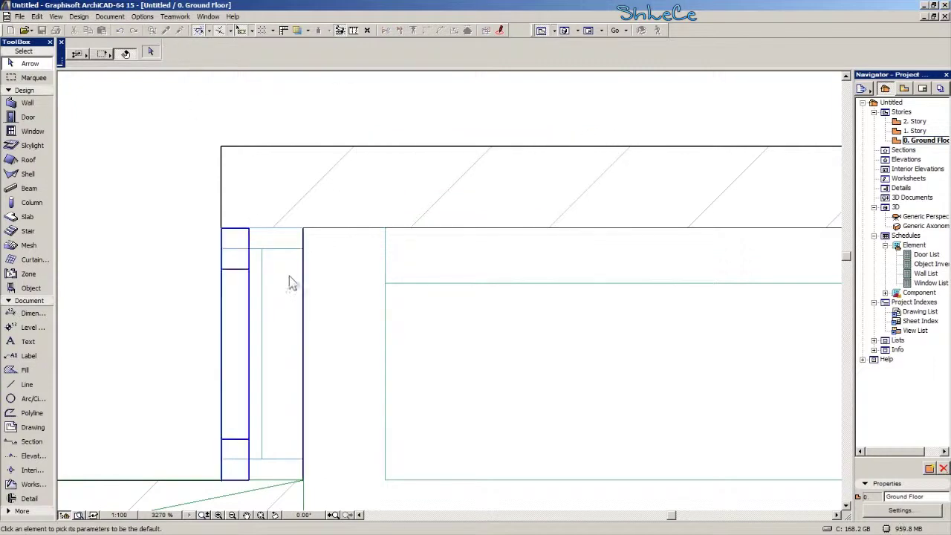
pyautogui.click(251, 242)
# Place a matching 46-wide window in the bay's right side wall and align its end with the bay's inner corner.
pyautogui.moveTo(572, 376); pyautogui.dragTo(83, 325, button='middle')
pyautogui.moveTo(503, 257); pyautogui.dragTo(93, 292, button='middle')
pyautogui.moveTo(477, 280); pyautogui.dragTo(166, 277, button='middle')
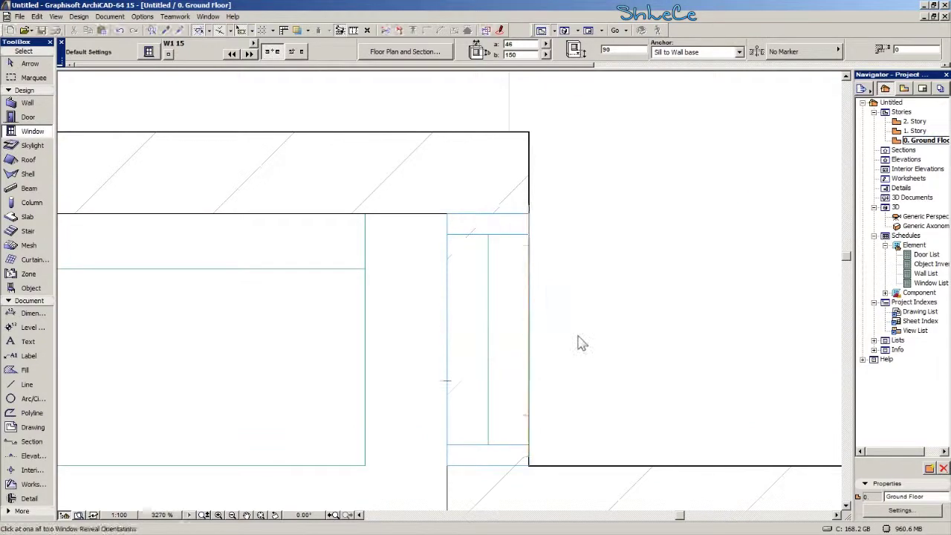
pyautogui.scroll(1, 577, 340)
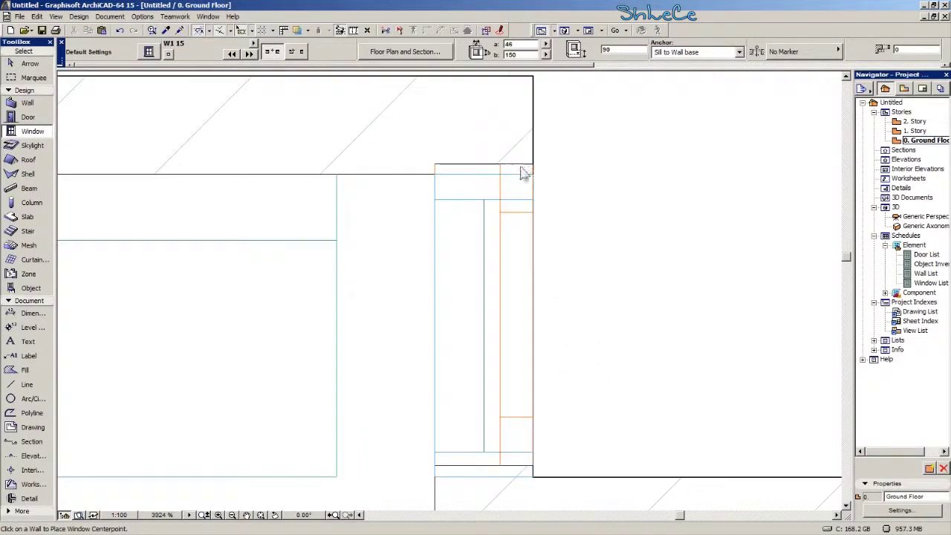
pyautogui.keyDown('shift'); pyautogui.click(528, 171); pyautogui.keyUp('shift')
pyautogui.hotkey('ctrl', 'd')
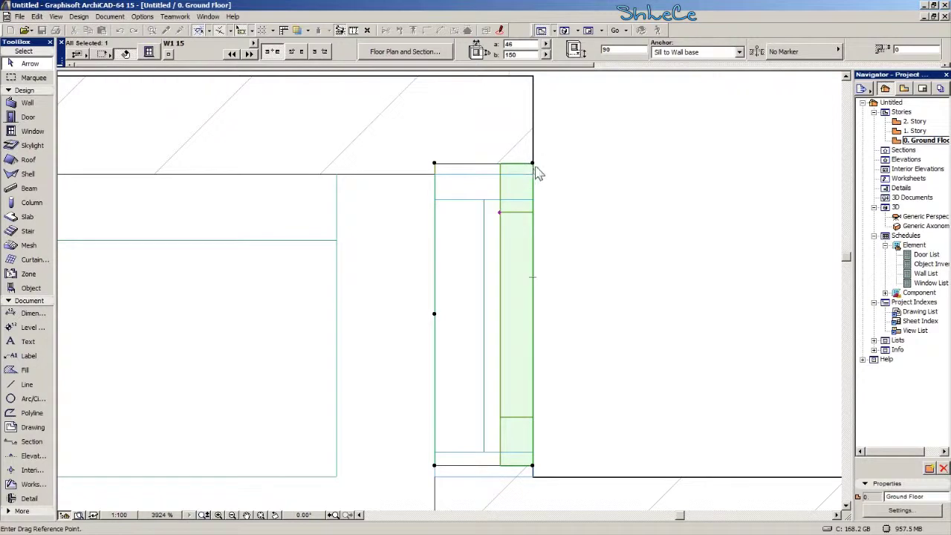
pyautogui.click(532, 164)
pyautogui.click(533, 175)
pyautogui.click(697, 210)
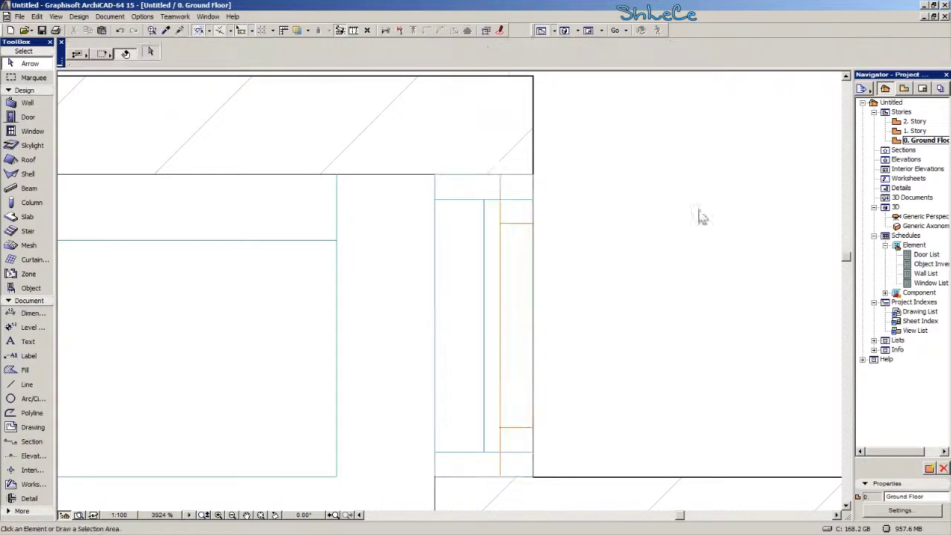
# In the Generic Perspective, stretch the narrow window beside the sliding door down to the floor, making it 240 high.
pyautogui.click(921, 216)
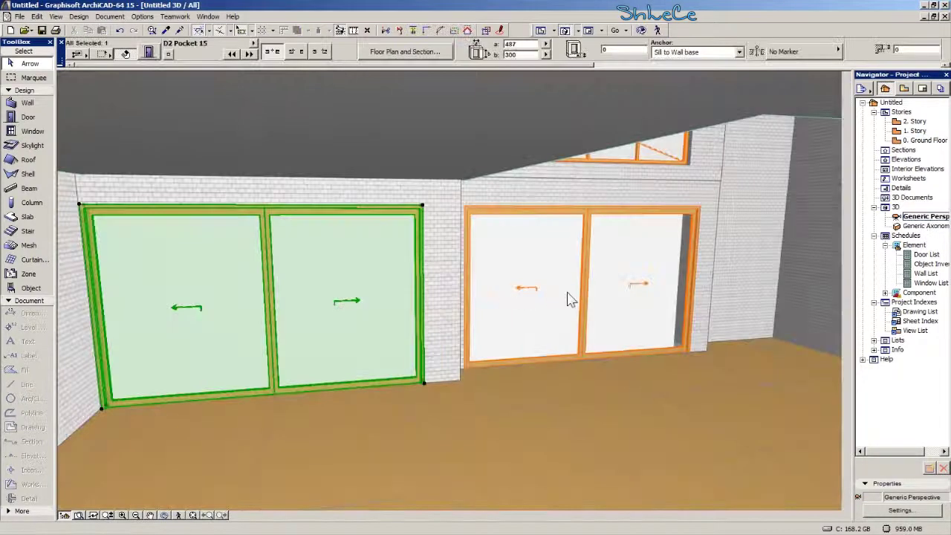
pyautogui.moveTo(543, 320); pyautogui.dragTo(495, 305, button='middle')
pyautogui.scroll(-2, 446, 330)
pyautogui.moveTo(390, 374); pyautogui.dragTo(509, 344, button='middle')
pyautogui.scroll(3, 269, 309)
pyautogui.click(215, 332)
pyautogui.moveTo(214, 362); pyautogui.dragTo(213, 323, button='middle')
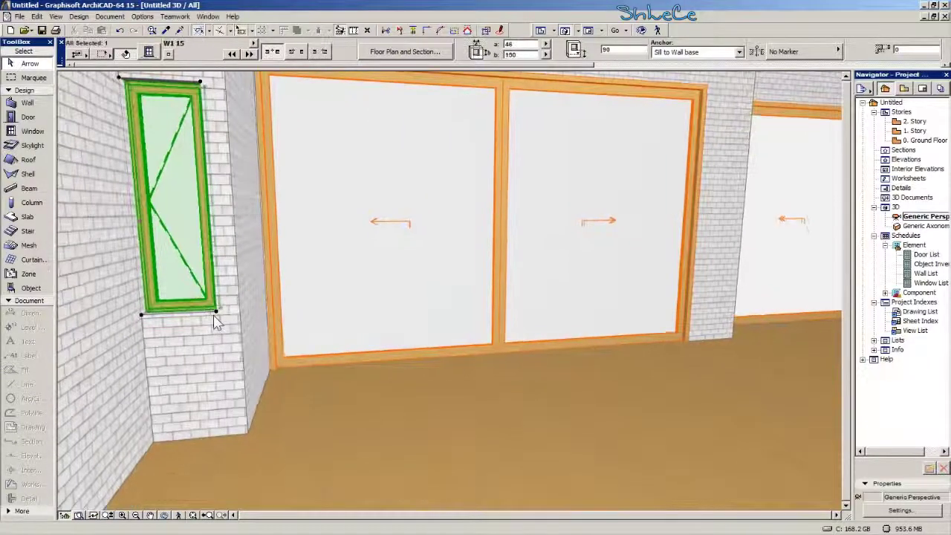
pyautogui.click(216, 312)
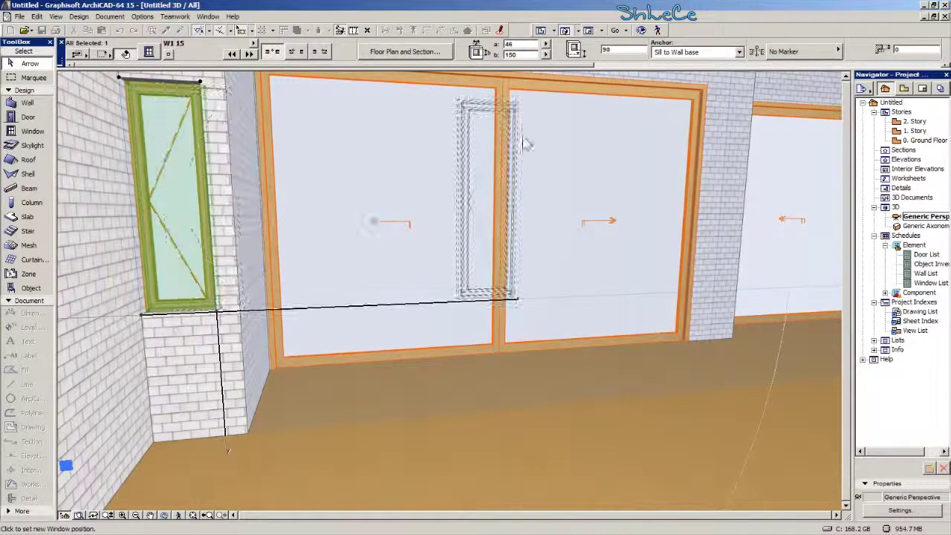
pyautogui.click(466, 170)
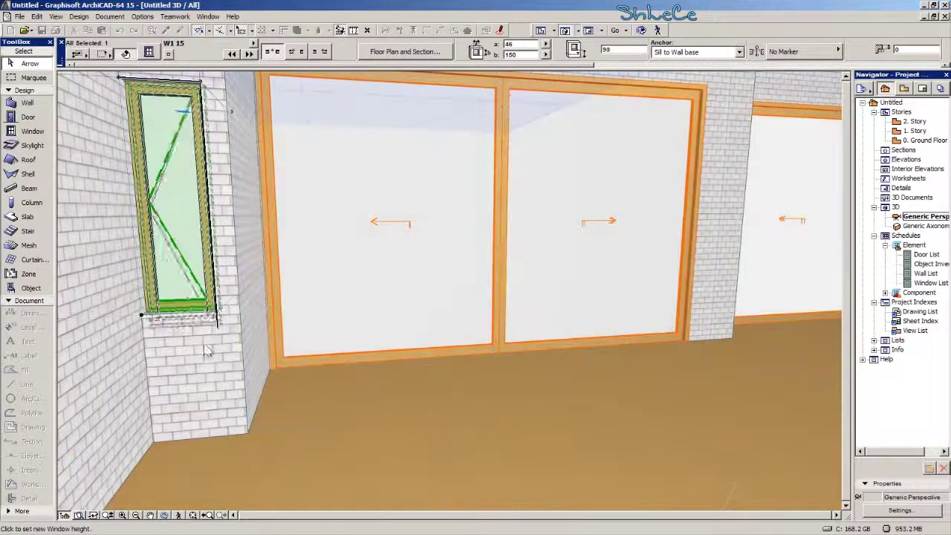
pyautogui.click(215, 426)
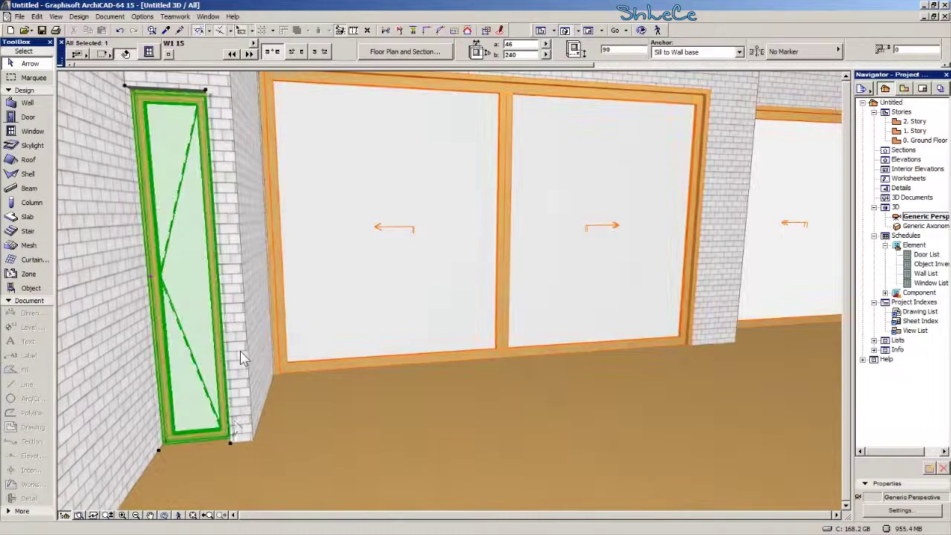
# Raise the narrow window's lower edge to a sill of 12 and stretch its top to the sliding door's head, height 288.
pyautogui.click(229, 443)
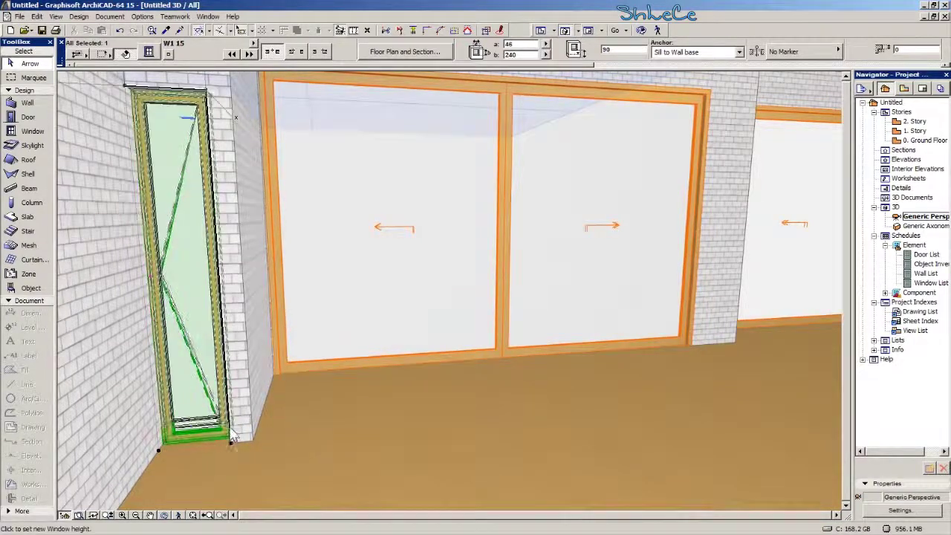
pyautogui.click(228, 426)
pyautogui.moveTo(263, 231); pyautogui.dragTo(265, 297, button='middle')
pyautogui.click(221, 197)
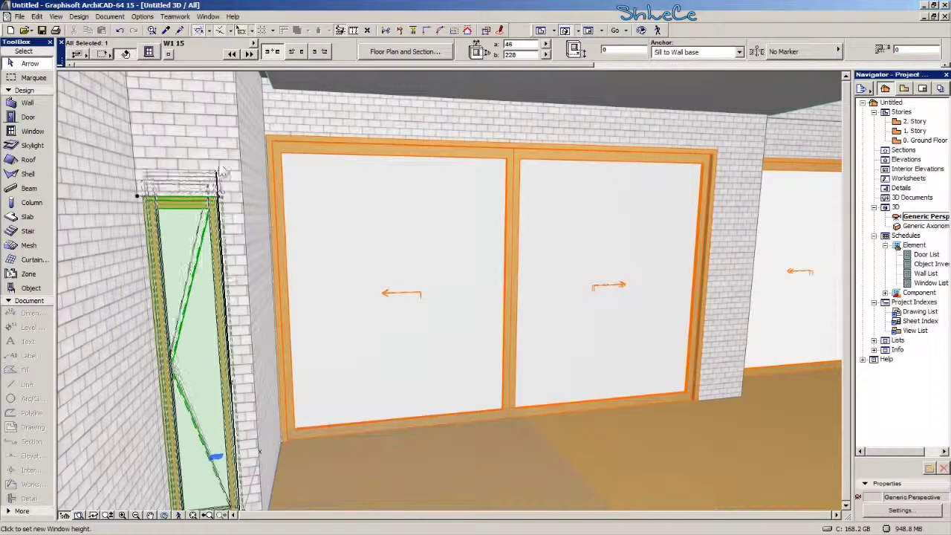
pyautogui.click(266, 135)
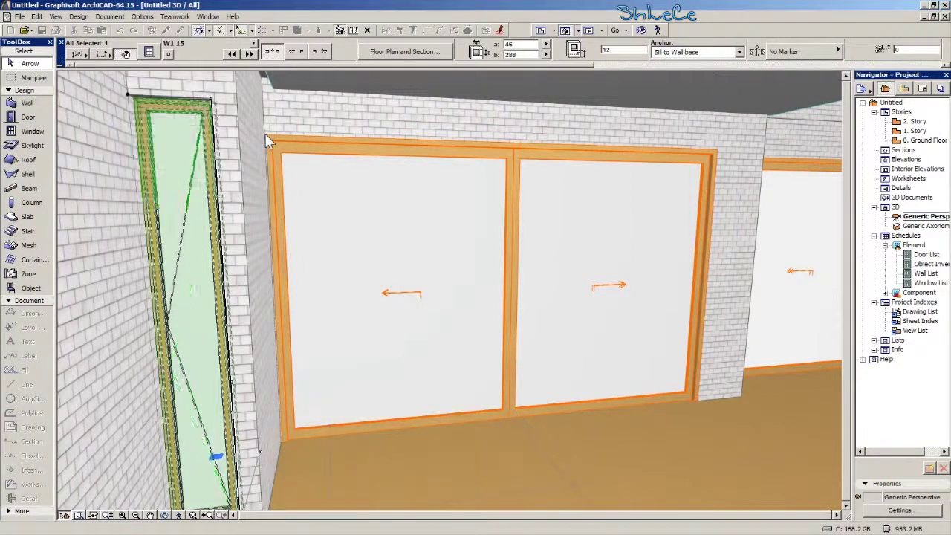
# Pick up the tall window's parameters as the window defaults and look for the bay's opposite side window.
pyautogui.keyDown('shift'); pyautogui.moveTo(339, 355); pyautogui.dragTo(227, 275, button='middle'); pyautogui.keyUp('shift')
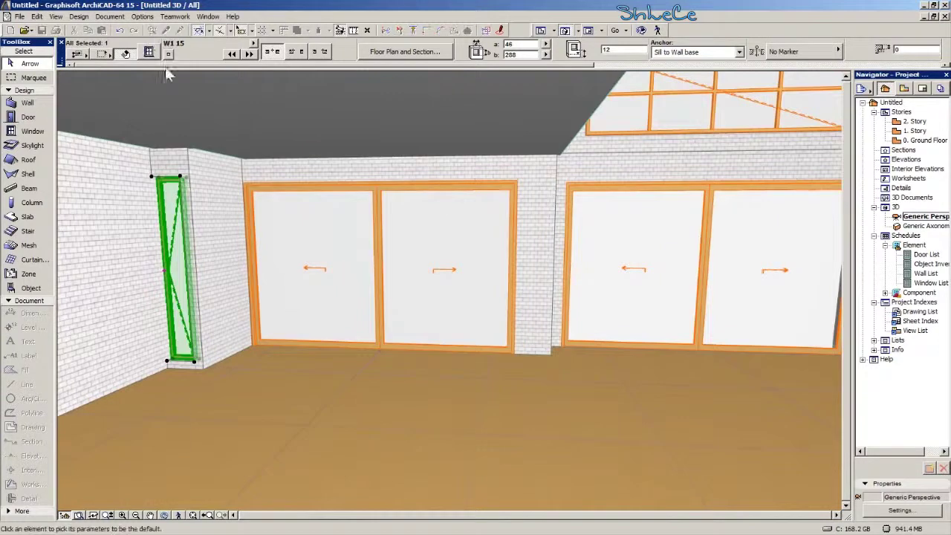
pyautogui.keyDown('shift'); pyautogui.moveTo(211, 260); pyautogui.dragTo(108, 287, button='middle'); pyautogui.keyUp('shift')
pyautogui.keyDown('shift'); pyautogui.moveTo(571, 314); pyautogui.dragTo(193, 316, button='middle'); pyautogui.keyUp('shift')
pyautogui.scroll(-4, 630, 318)
pyautogui.moveTo(620, 316); pyautogui.dragTo(440, 289, button='middle')
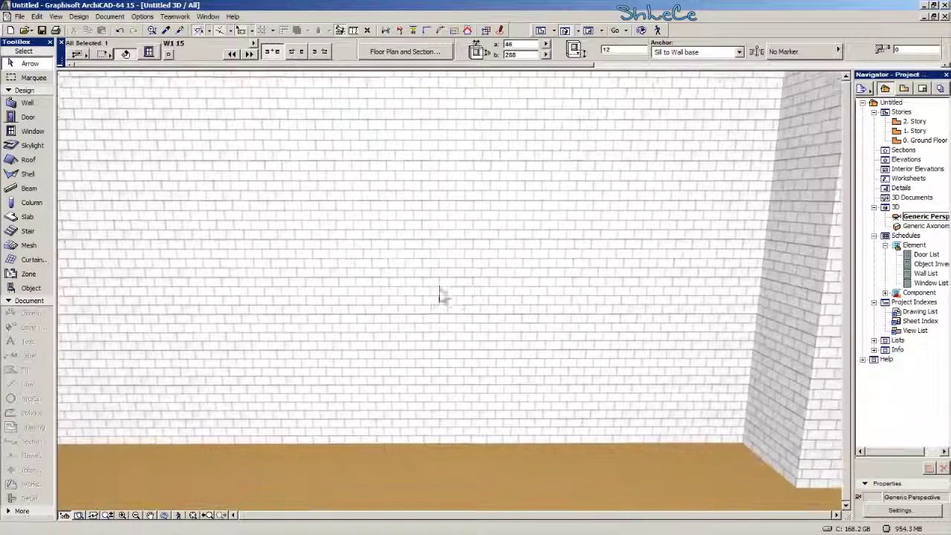
pyautogui.scroll(-4, 498, 310)
pyautogui.scroll(-4, 498, 316)
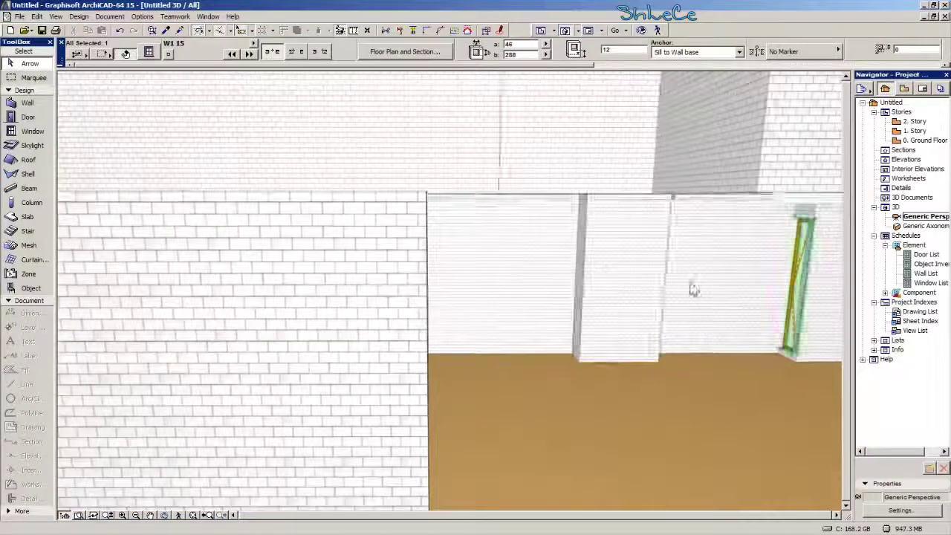
# On the ground floor plan, try to transfer the default window parameters to the window in the bay's left side wall.
pyautogui.doubleClick(919, 141)
pyautogui.scroll(5, 426, 353)
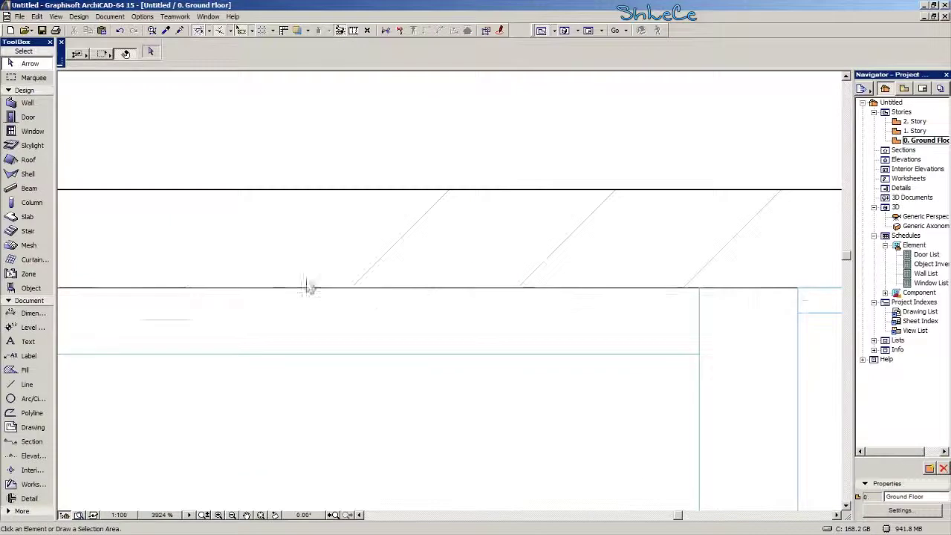
pyautogui.scroll(-2, 302, 312)
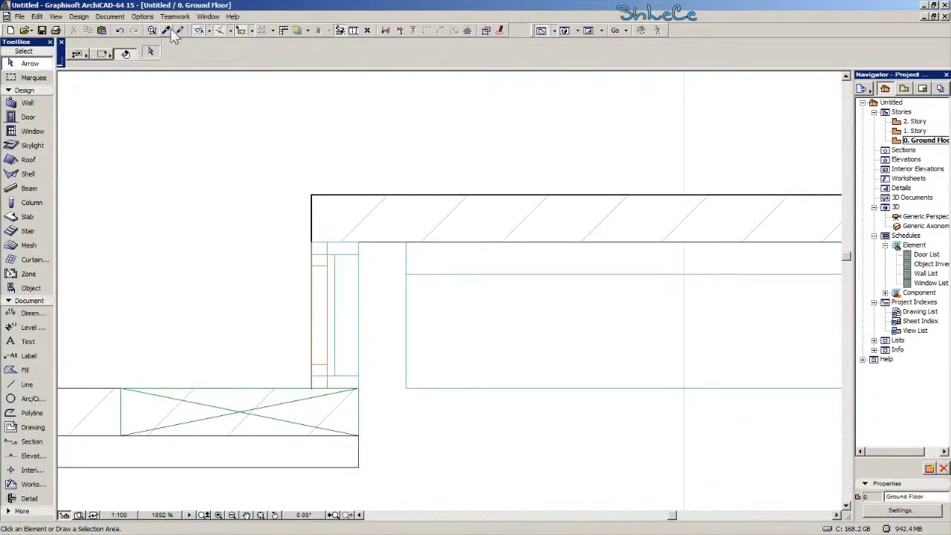
pyautogui.click(179, 30)
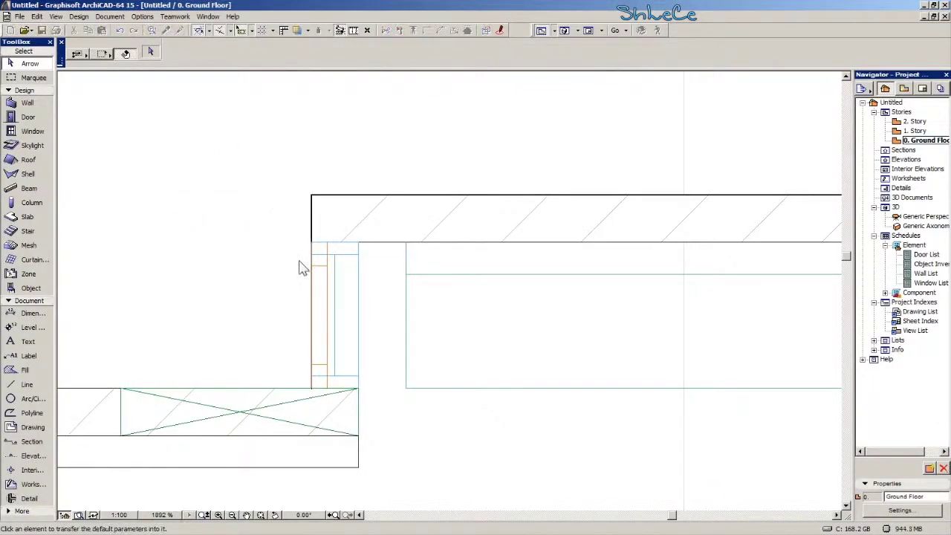
pyautogui.scroll(1, 301, 256)
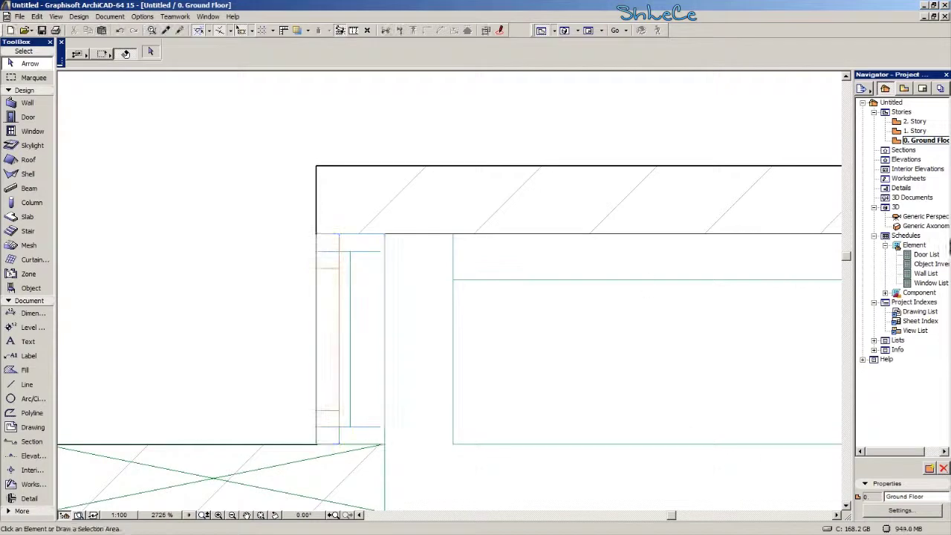
# In the Generic Perspective, display all windows selected and transfer the default window parameters to the bay's shorter side window.
pyautogui.press('F3')
pyautogui.scroll(-8, 505, 287)
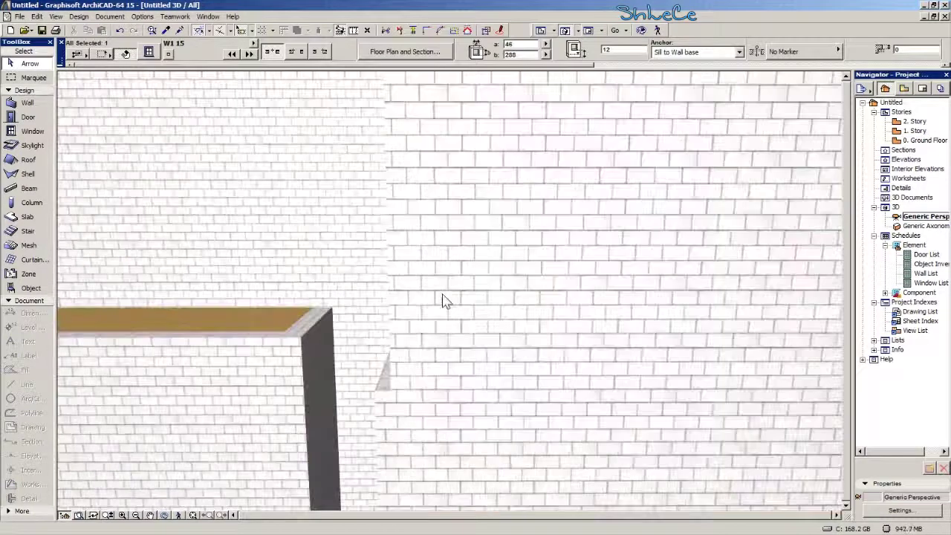
pyautogui.keyDown('shift'); pyautogui.moveTo(286, 337); pyautogui.dragTo(506, 347, button='middle'); pyautogui.keyUp('shift')
pyautogui.scroll(2, 209, 355)
pyautogui.scroll(3, 207, 353)
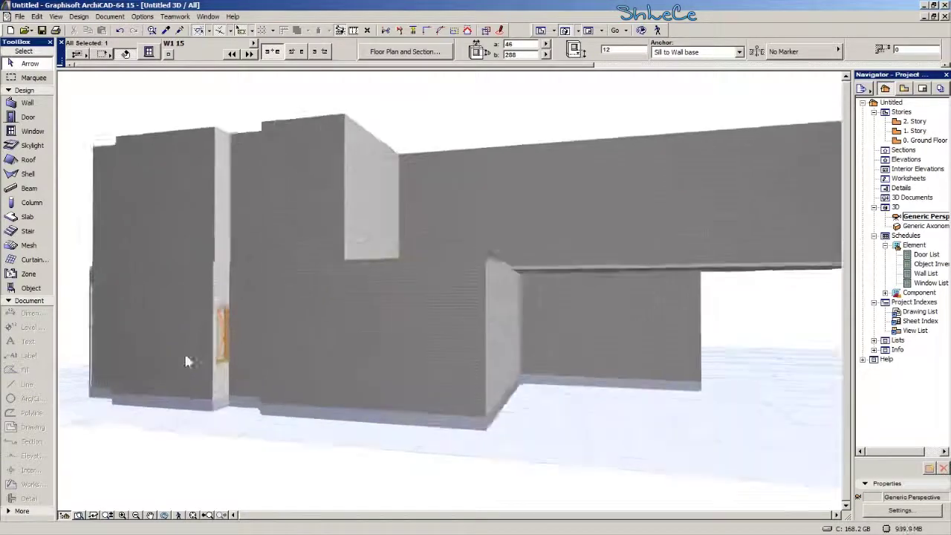
pyautogui.hotkey('ctrl', 'a')
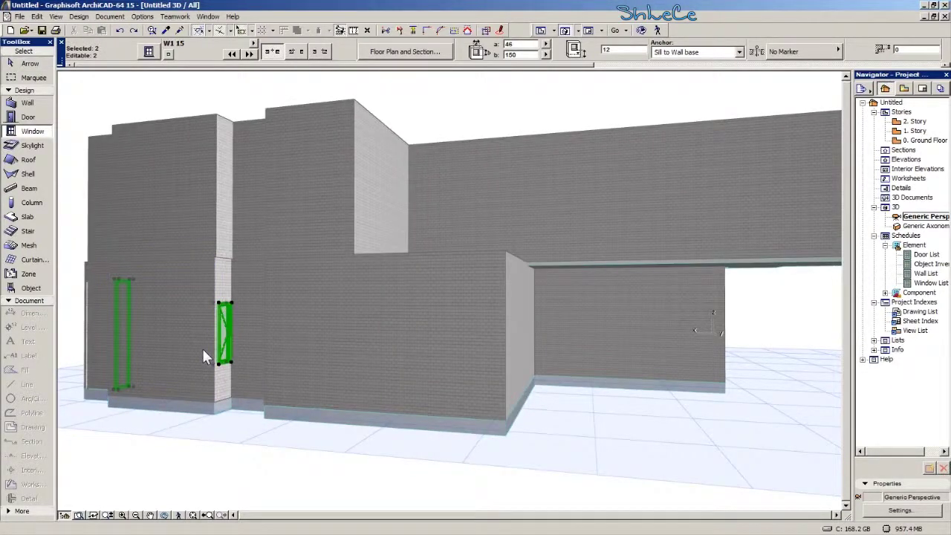
pyautogui.click(180, 32)
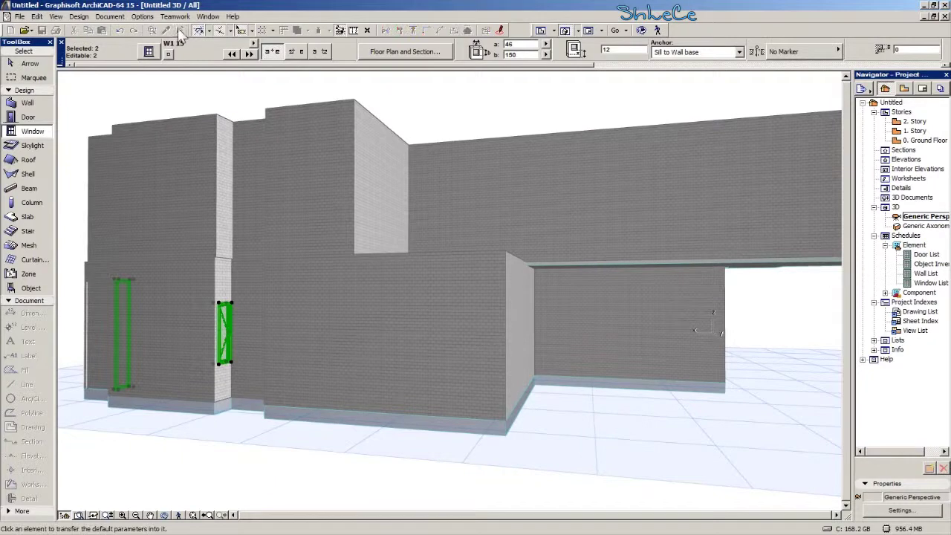
pyautogui.click(226, 314)
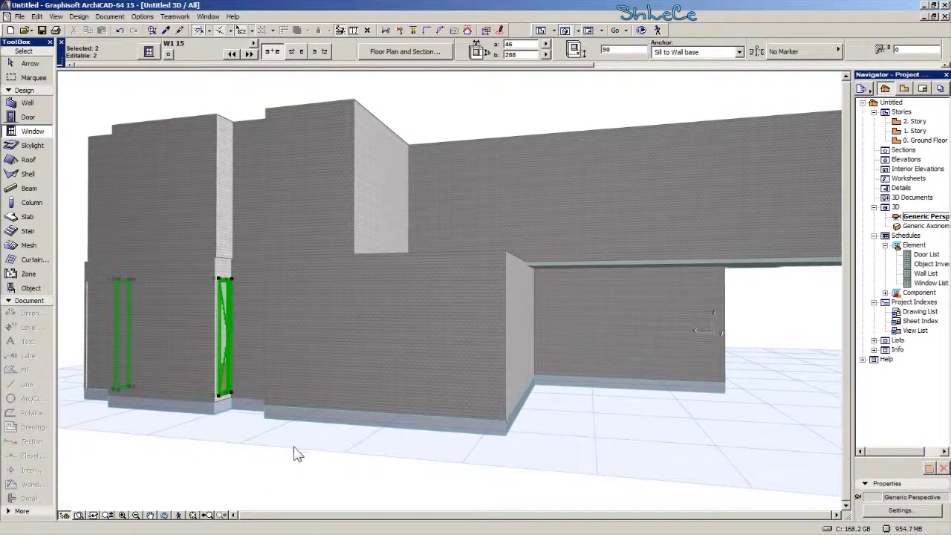
pyautogui.keyDown('shift'); pyautogui.moveTo(293, 450); pyautogui.dragTo(616, 427, button='middle'); pyautogui.keyUp('shift')
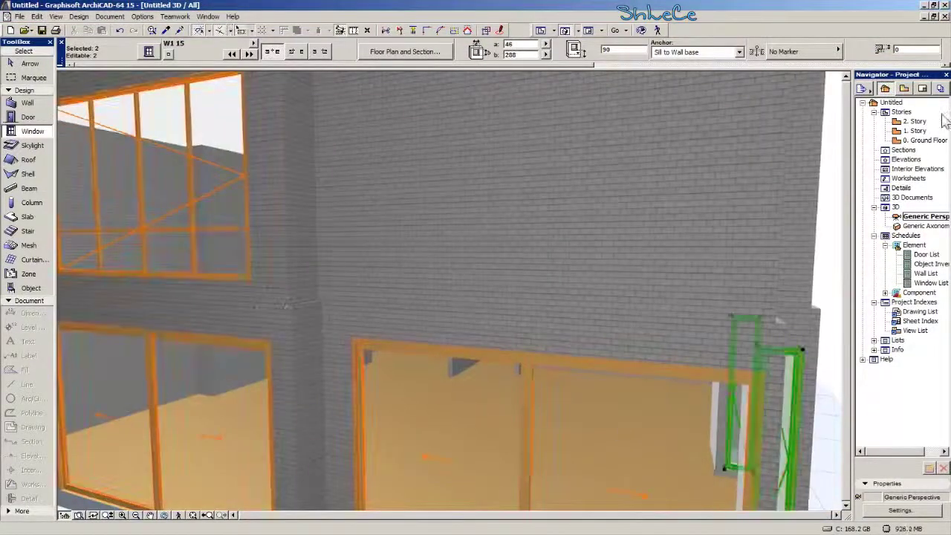
# On the ground floor plan, place a W1 15 window, 46 by 288 with sill 12, in the kitchen wall behind the sink.
pyautogui.doubleClick(925, 140)
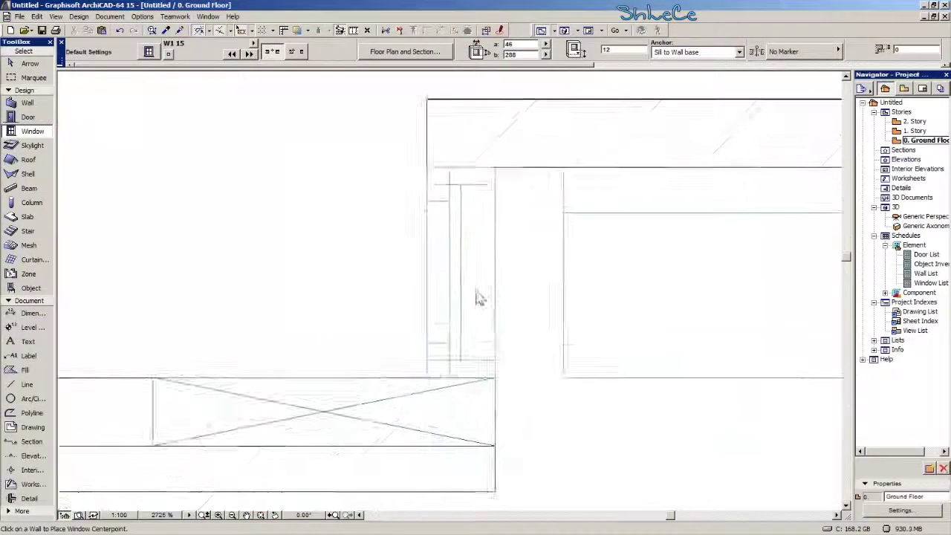
pyautogui.moveTo(394, 305); pyautogui.dragTo(521, 257, button='middle')
pyautogui.scroll(-3, 468, 339)
pyautogui.moveTo(438, 342); pyautogui.dragTo(459, 330, button='middle')
pyautogui.moveTo(582, 279); pyautogui.dragTo(710, 269, button='middle')
pyautogui.moveTo(185, 285); pyautogui.dragTo(359, 312, button='middle')
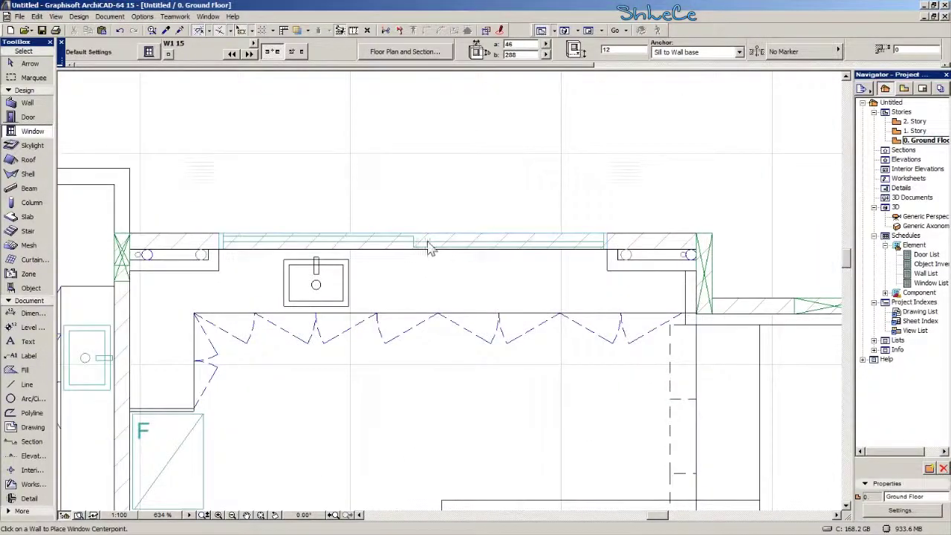
pyautogui.moveTo(444, 256); pyautogui.dragTo(367, 274, button='middle')
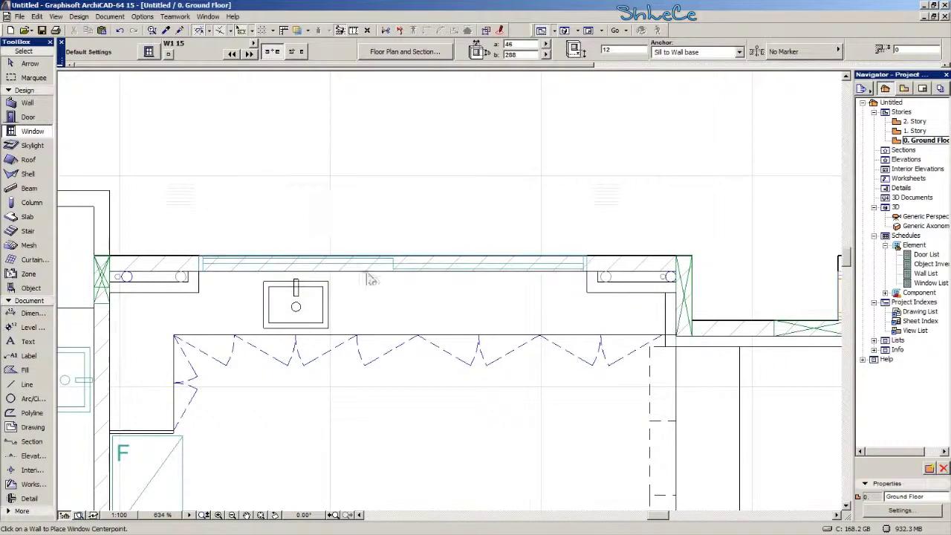
pyautogui.doubleClick(12, 134)
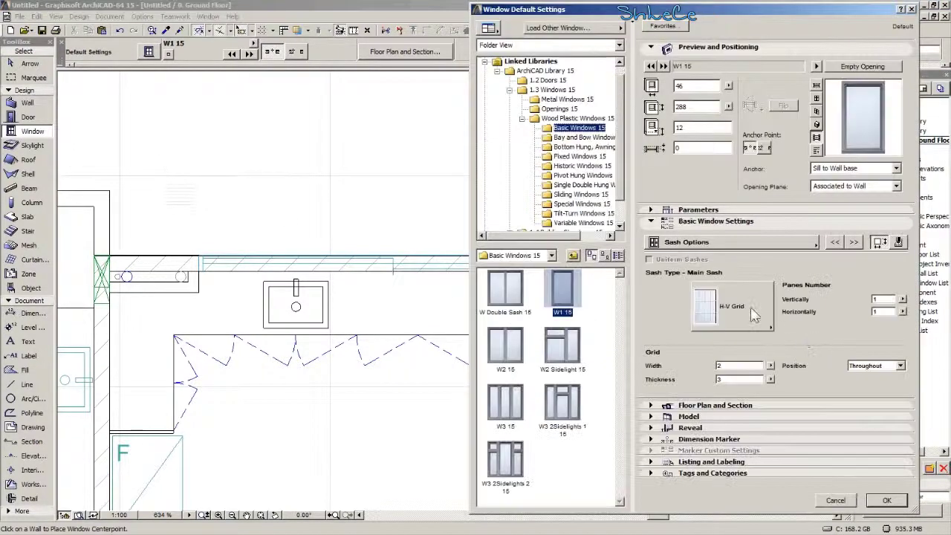
pyautogui.click(886, 500)
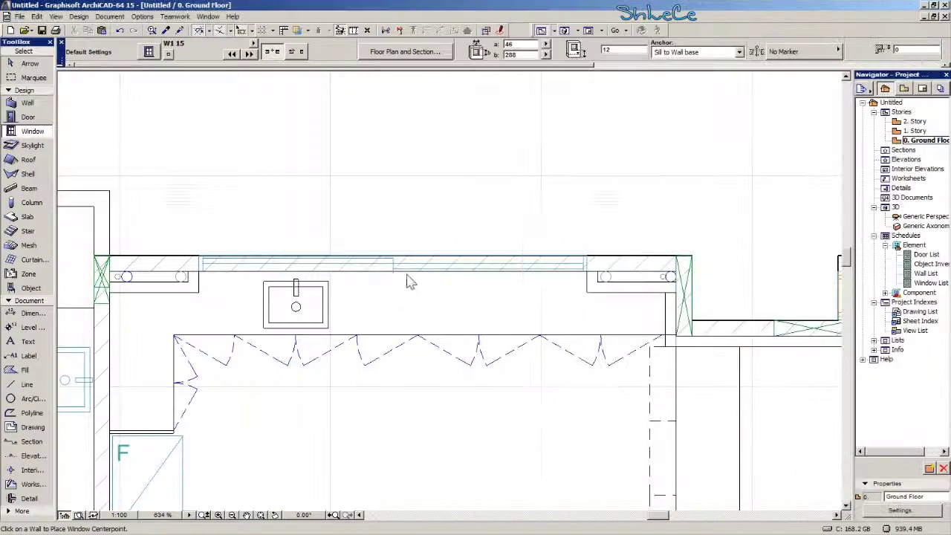
pyautogui.click(395, 267)
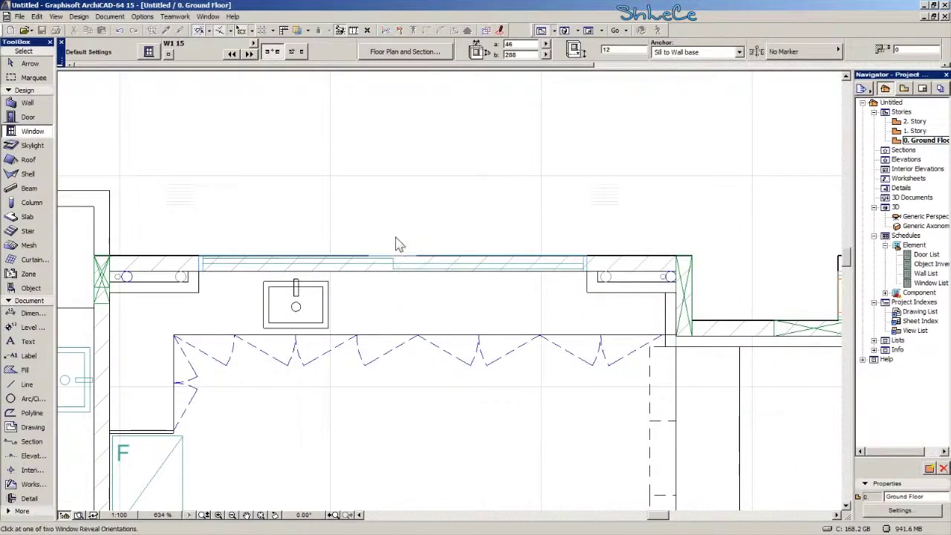
# Stretch both ends of the new kitchen window to the opening drawn on the plan, making it 370 wide.
pyautogui.click(11, 64)
pyautogui.scroll(3, 573, 271)
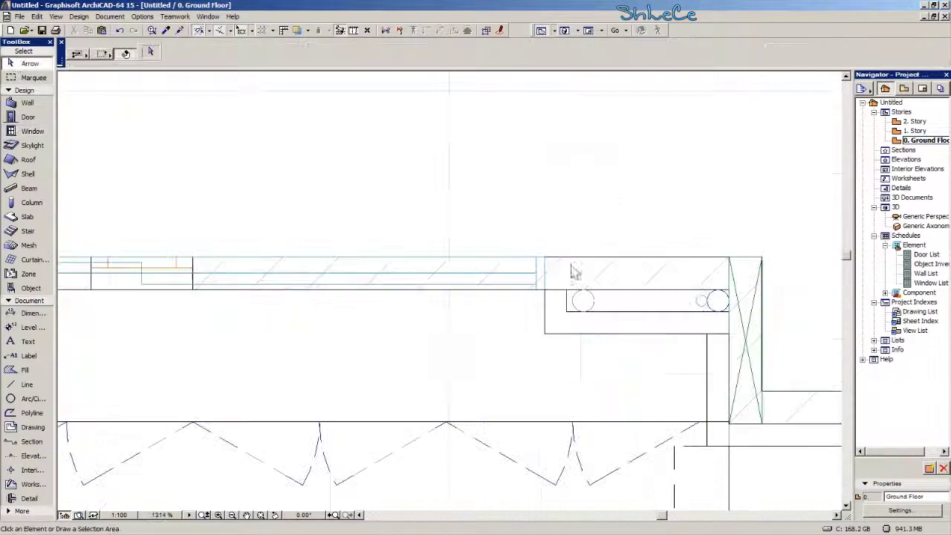
pyautogui.click(195, 266)
pyautogui.scroll(1, 212, 262)
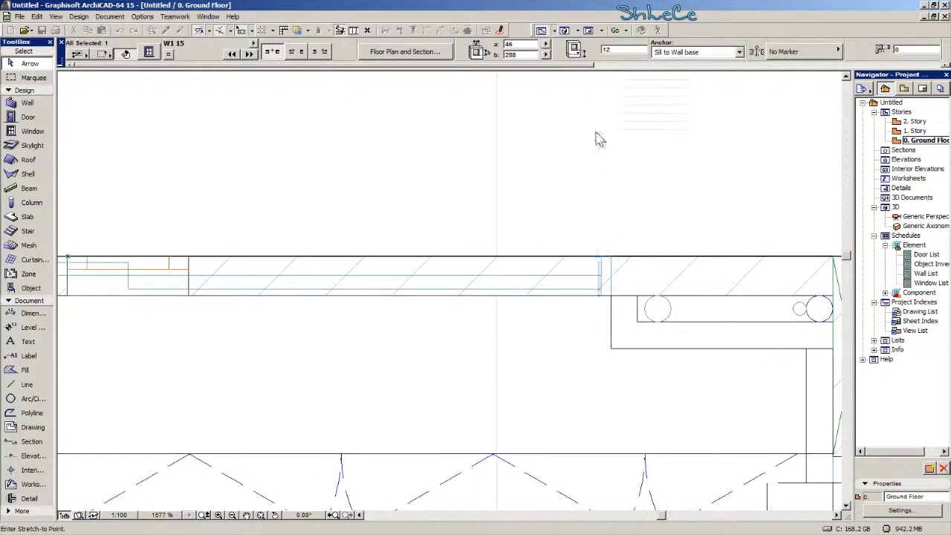
pyautogui.click(612, 257)
pyautogui.scroll(-4, 615, 306)
pyautogui.moveTo(372, 296); pyautogui.dragTo(649, 294, button='middle')
pyautogui.click(631, 289)
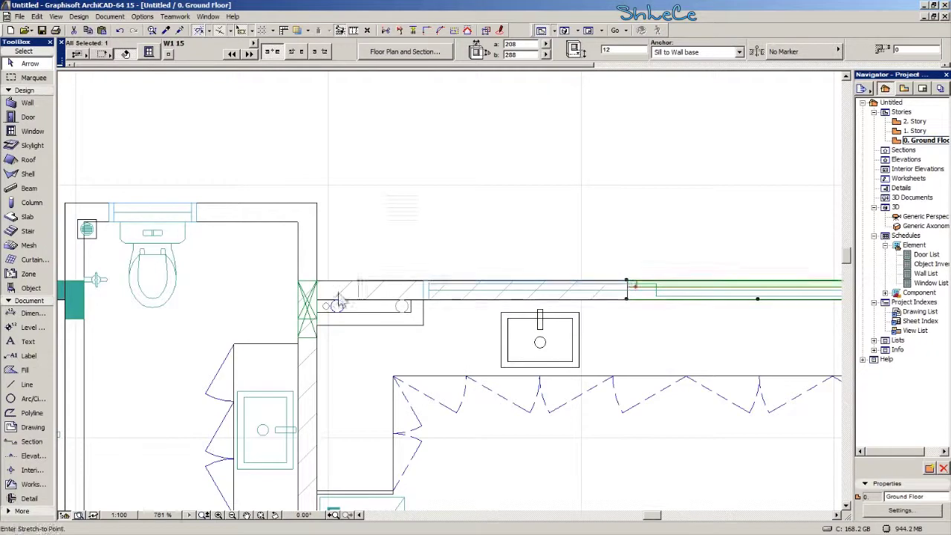
pyautogui.click(425, 287)
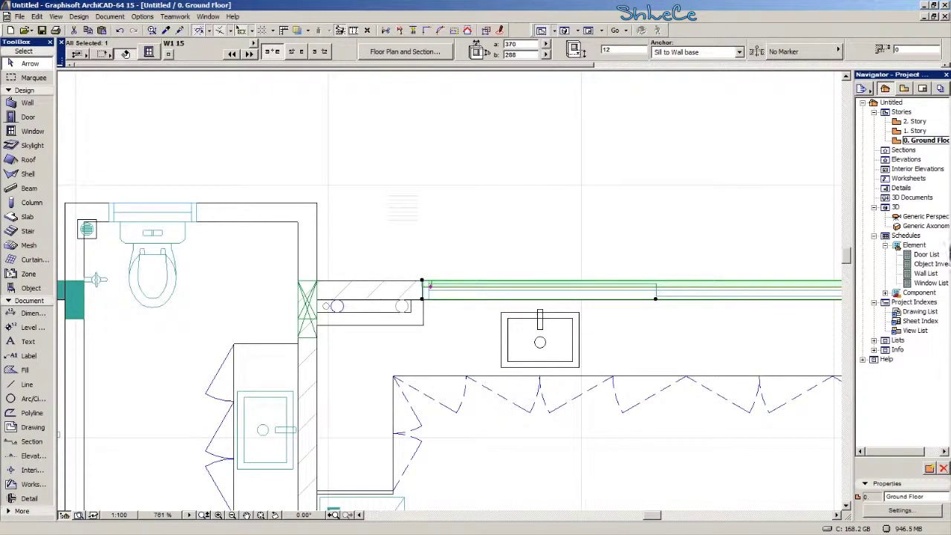
# In the Generic Perspective, lower the kitchen window's top and raise its lower edge to a sill of 123, giving a height of 102.
pyautogui.doubleClick(927, 217)
pyautogui.scroll(3, 526, 323)
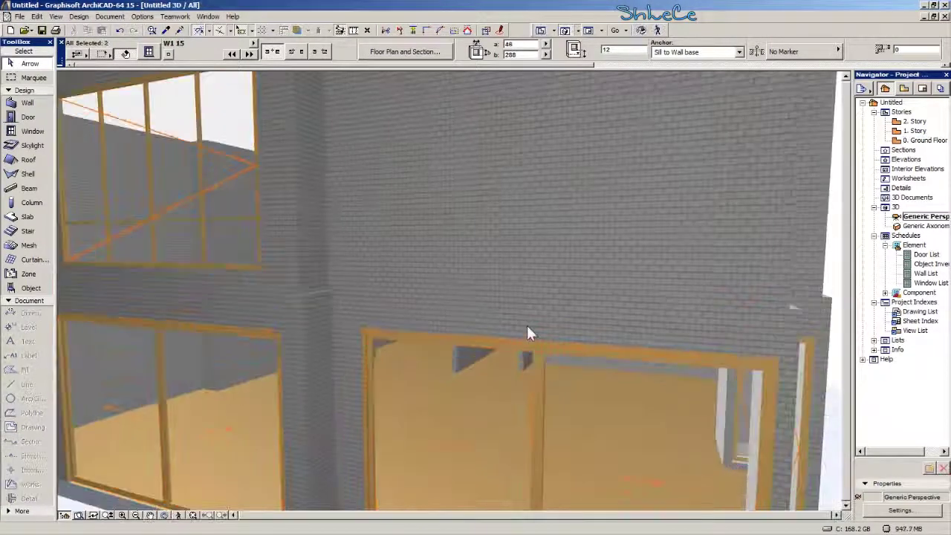
pyautogui.scroll(5, 580, 347)
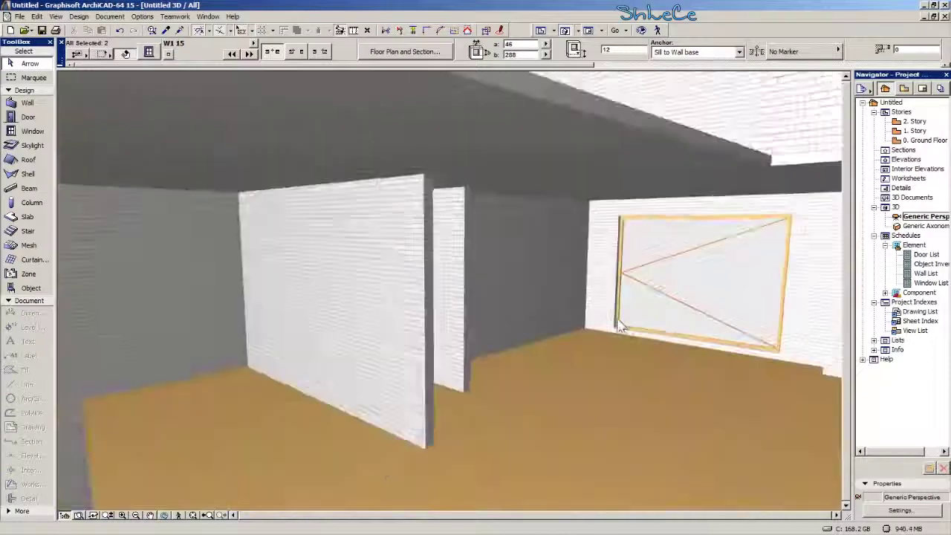
pyautogui.scroll(5, 627, 358)
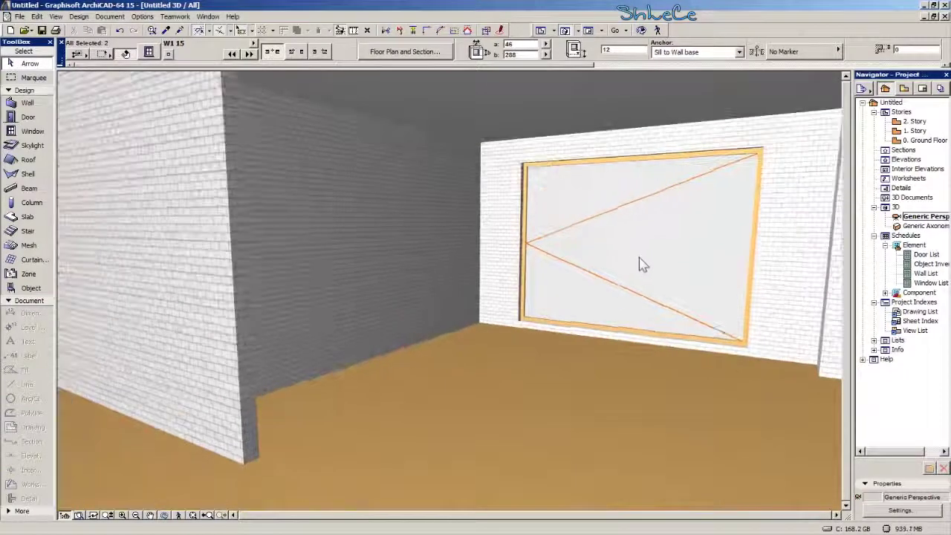
pyautogui.hotkey('ctrl', 't')
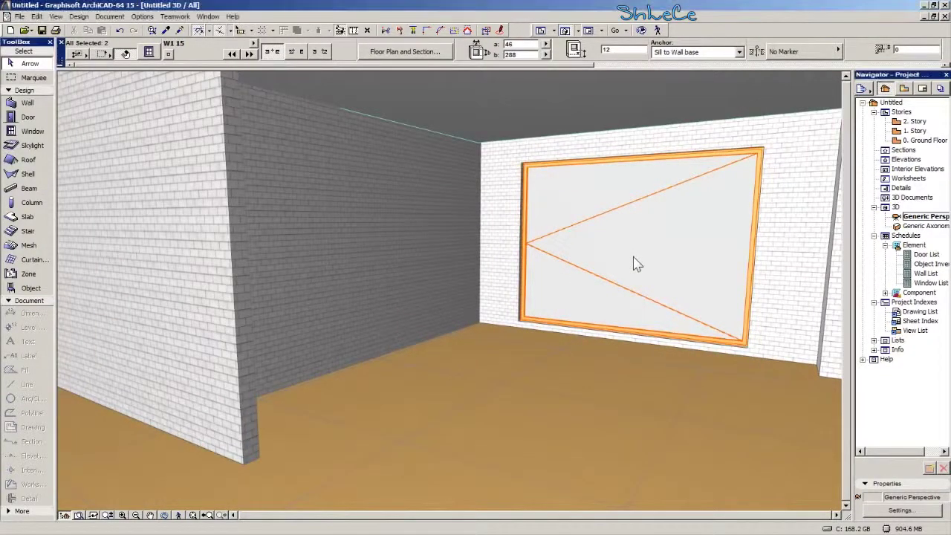
pyautogui.click(754, 161)
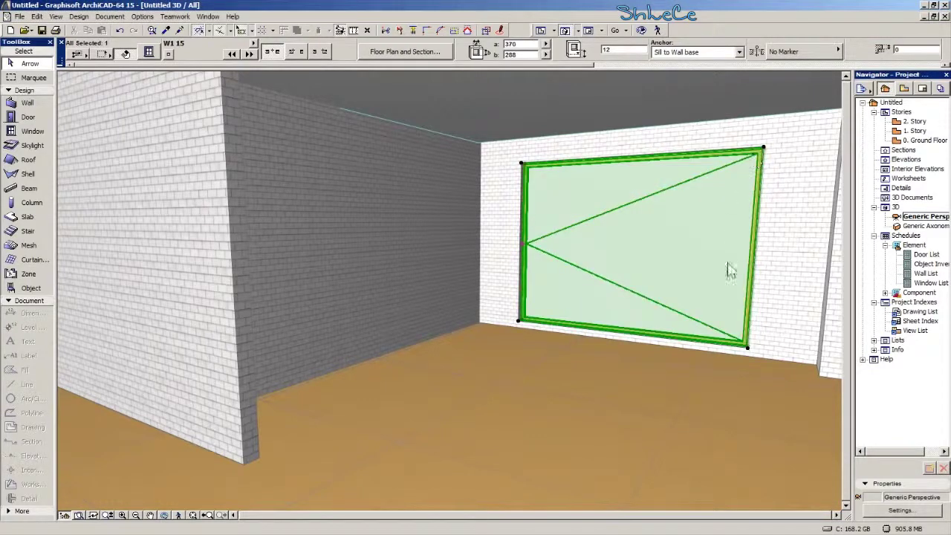
pyautogui.click(763, 147)
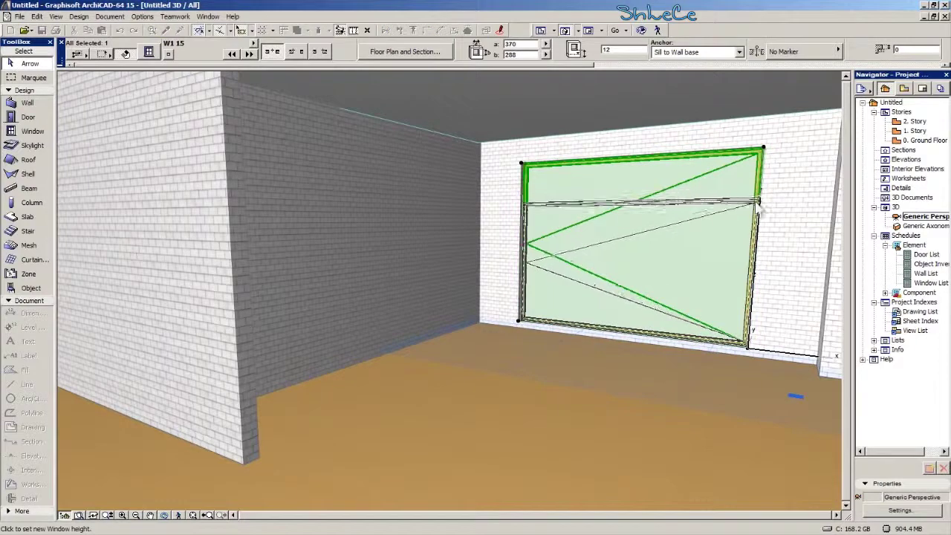
pyautogui.click(759, 312)
pyautogui.click(747, 347)
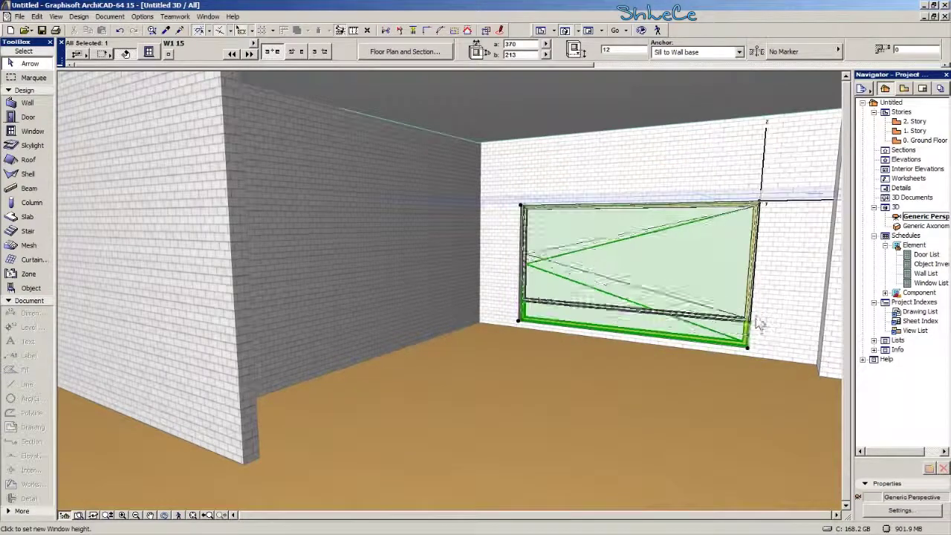
pyautogui.click(751, 272)
pyautogui.keyDown('shift'); pyautogui.moveTo(680, 341); pyautogui.dragTo(650, 347, button='middle'); pyautogui.keyUp('shift')
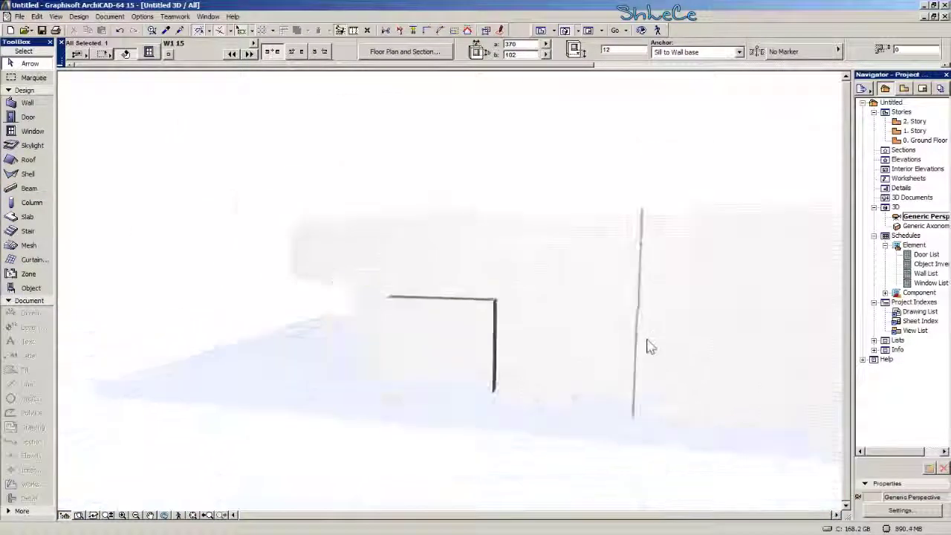
# On the ground floor plan, examine the drawn window openings in the walls beside the orange column near the relaxing area.
pyautogui.doubleClick(927, 141)
pyautogui.scroll(-1, 611, 338)
pyautogui.moveTo(612, 338); pyautogui.dragTo(461, 321, button='middle')
pyautogui.scroll(4, 460, 321)
pyautogui.moveTo(465, 386); pyautogui.dragTo(448, 406, button='middle')
pyautogui.moveTo(432, 174); pyautogui.dragTo(390, 98, button='middle')
pyautogui.moveTo(418, 315); pyautogui.dragTo(416, 233, button='middle')
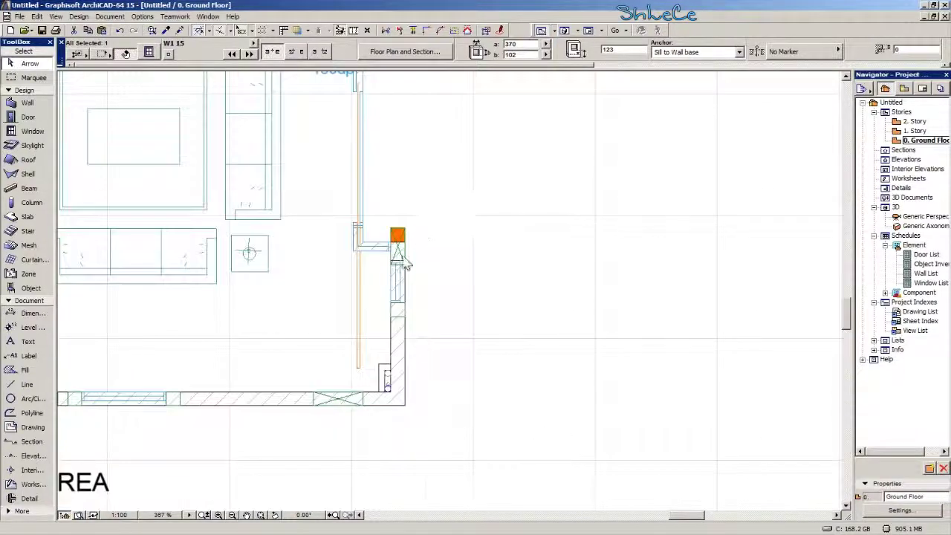
pyautogui.scroll(5, 404, 248)
pyautogui.moveTo(404, 297); pyautogui.dragTo(406, 292, button='middle')
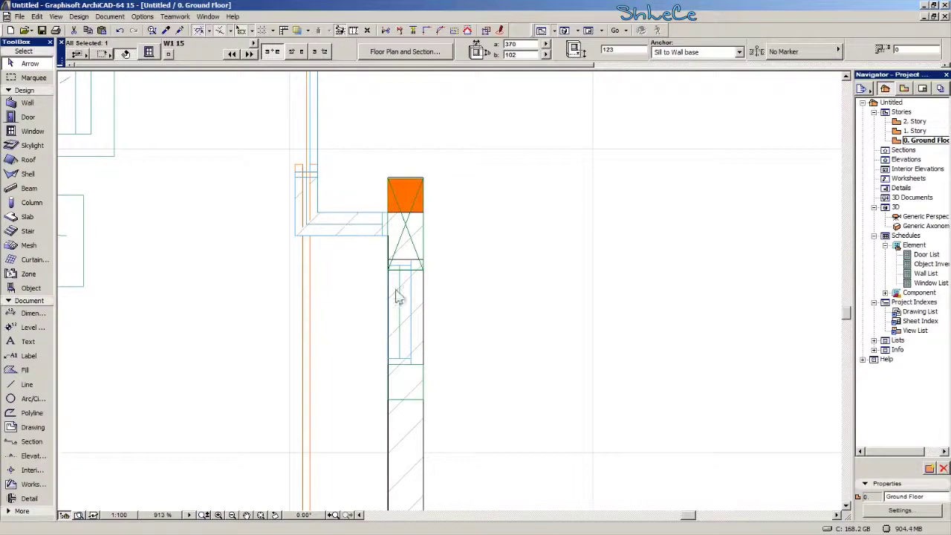
pyautogui.scroll(-5, 414, 312)
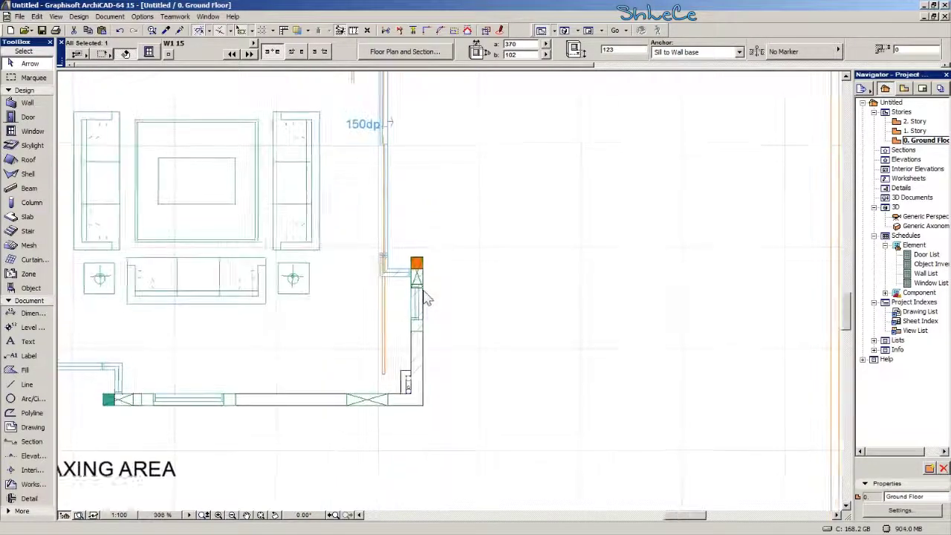
pyautogui.moveTo(336, 194); pyautogui.dragTo(356, 268, button='middle')
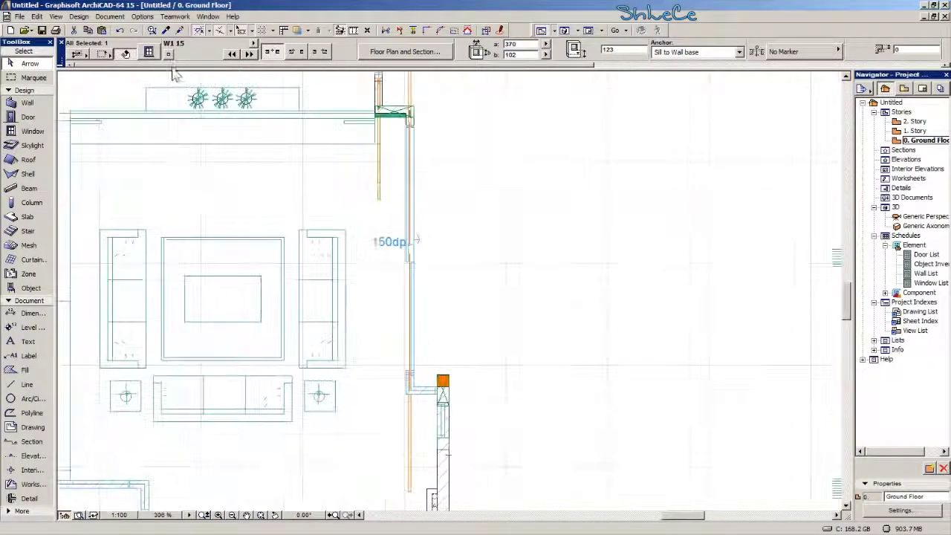
# Pick up the parameters of the tall narrow window in the dining bay's right side wall as the window defaults.
pyautogui.click(168, 31)
pyautogui.moveTo(299, 86); pyautogui.dragTo(379, 394, button='middle')
pyautogui.moveTo(340, 108); pyautogui.dragTo(376, 305, button='middle')
pyautogui.scroll(14, 404, 324)
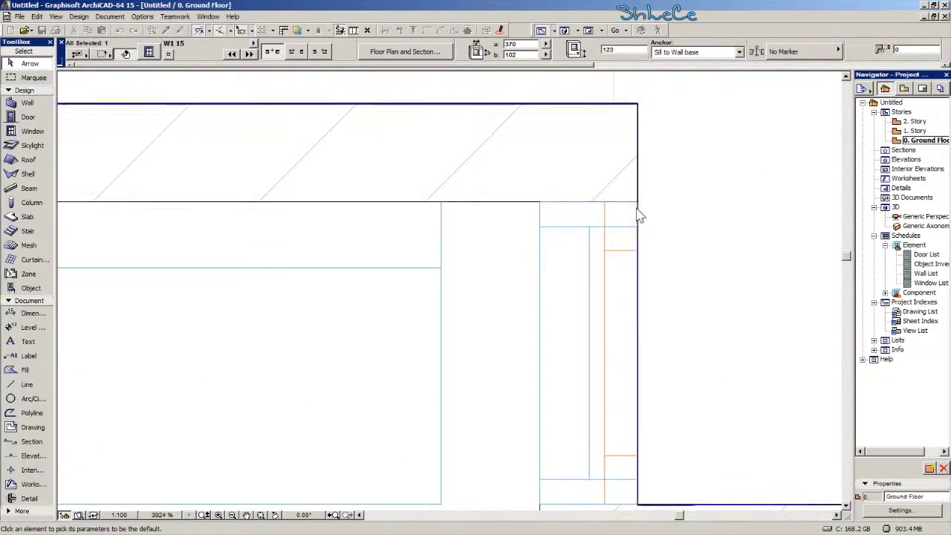
pyautogui.click(631, 248)
# Place a 46 by 288 window with sill 12 in the vertical wall just below the orange column.
pyautogui.scroll(-14, 633, 253)
pyautogui.moveTo(739, 484); pyautogui.dragTo(389, 185, button='middle')
pyautogui.scroll(-5, 488, 323)
pyautogui.scroll(11, 397, 243)
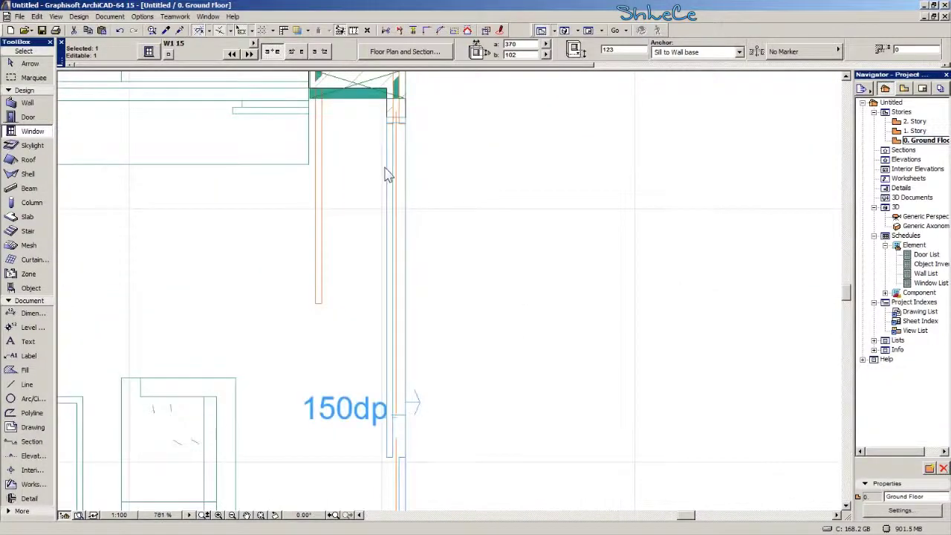
pyautogui.moveTo(365, 455); pyautogui.dragTo(350, 171, button='middle')
pyautogui.moveTo(358, 389); pyautogui.dragTo(354, 245, button='middle')
pyautogui.moveTo(368, 288); pyautogui.dragTo(356, 228, button='middle')
pyautogui.scroll(4, 356, 227)
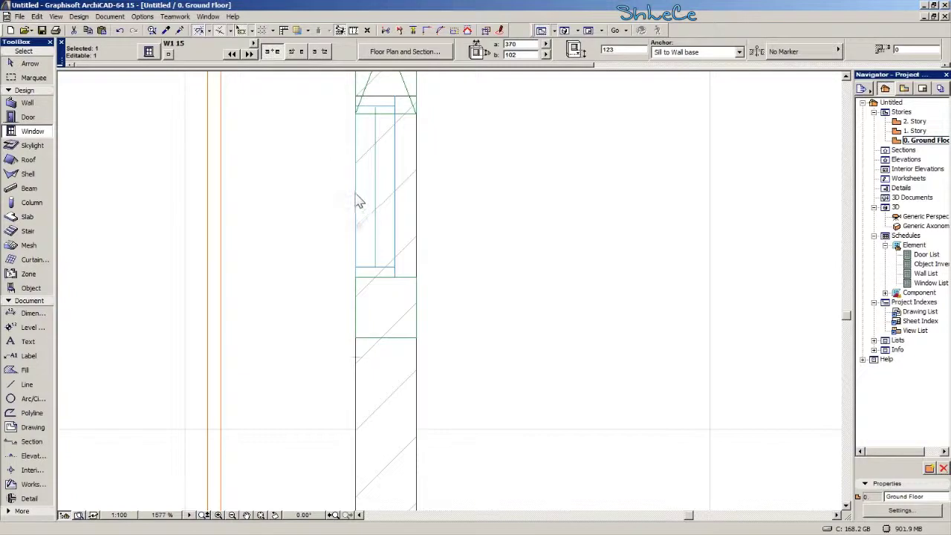
pyautogui.press('Escape')
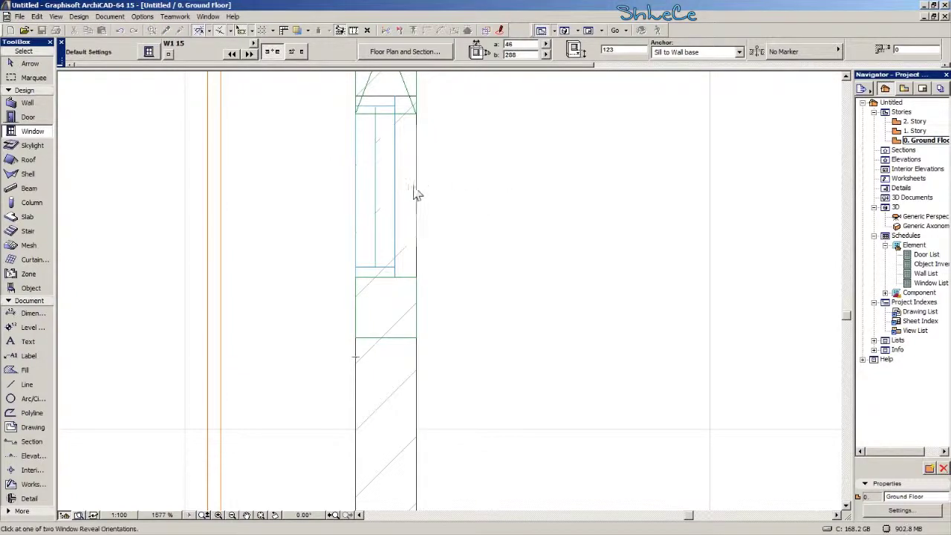
pyautogui.scroll(-3, 437, 191)
pyautogui.scroll(2, 386, 206)
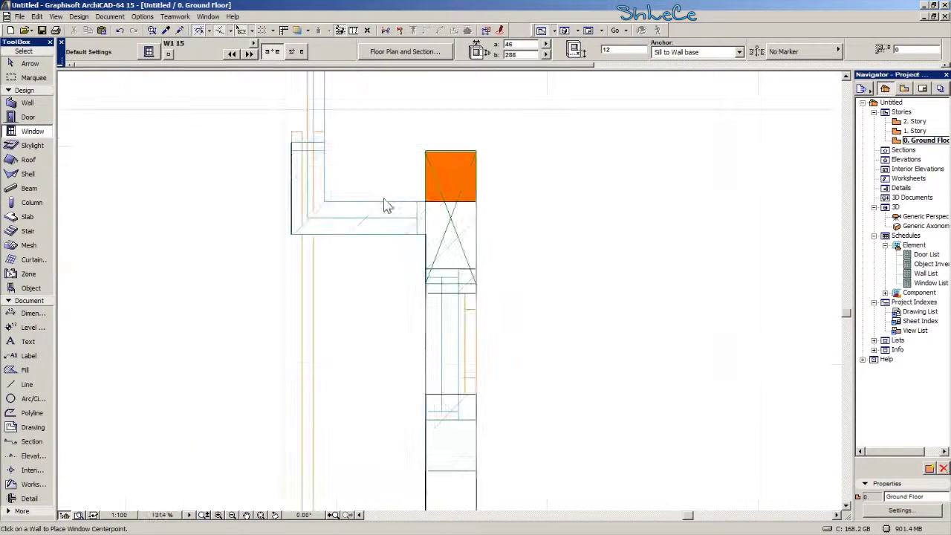
# Place another 46 by 288 window with sill 12 in the short horizontal wall joining the orange column.
pyautogui.click(370, 235)
pyautogui.click(371, 191)
pyautogui.moveTo(381, 310); pyautogui.dragTo(343, 249, button='middle')
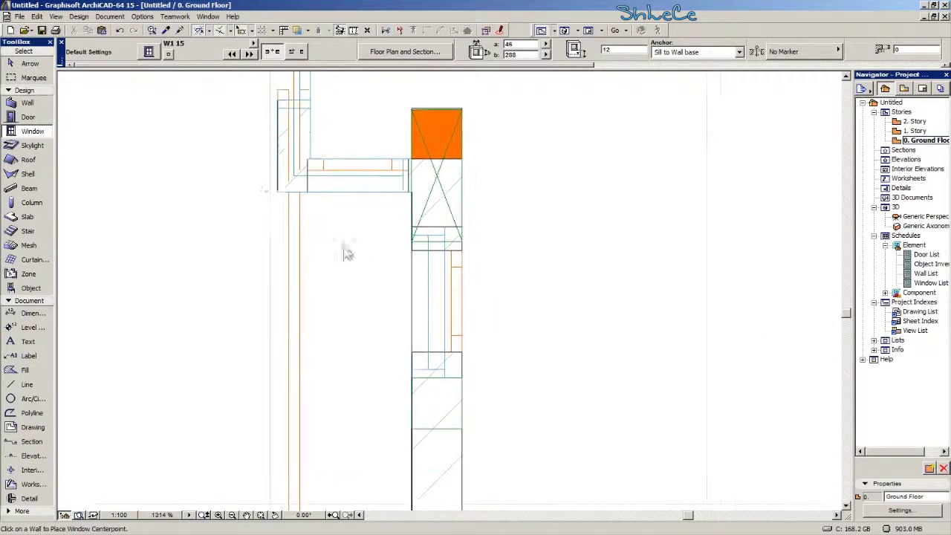
# Move the window in the short horizontal wall so its end meets the side of the orange column.
pyautogui.click(46, 66)
pyautogui.scroll(3, 418, 124)
pyautogui.click(387, 262)
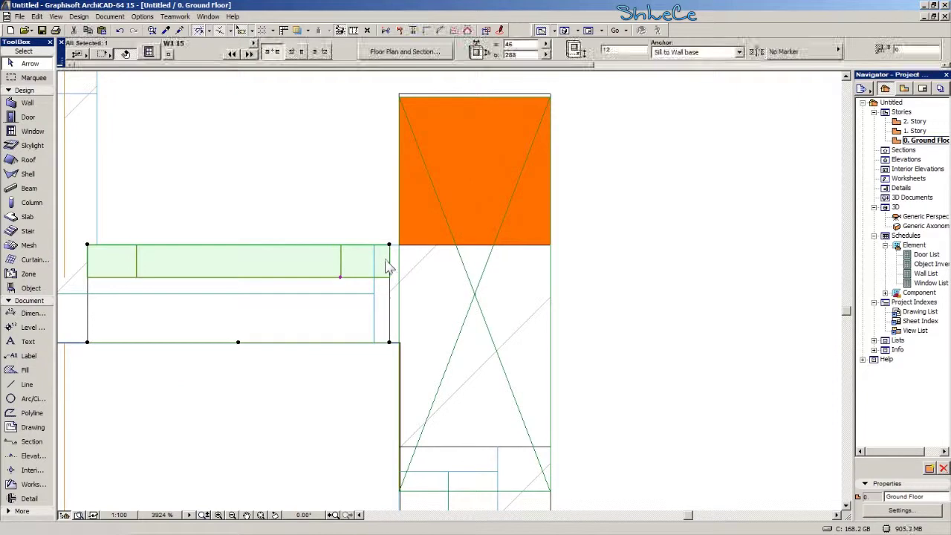
pyautogui.hotkey('ctrl', 'd')
pyautogui.click(389, 246)
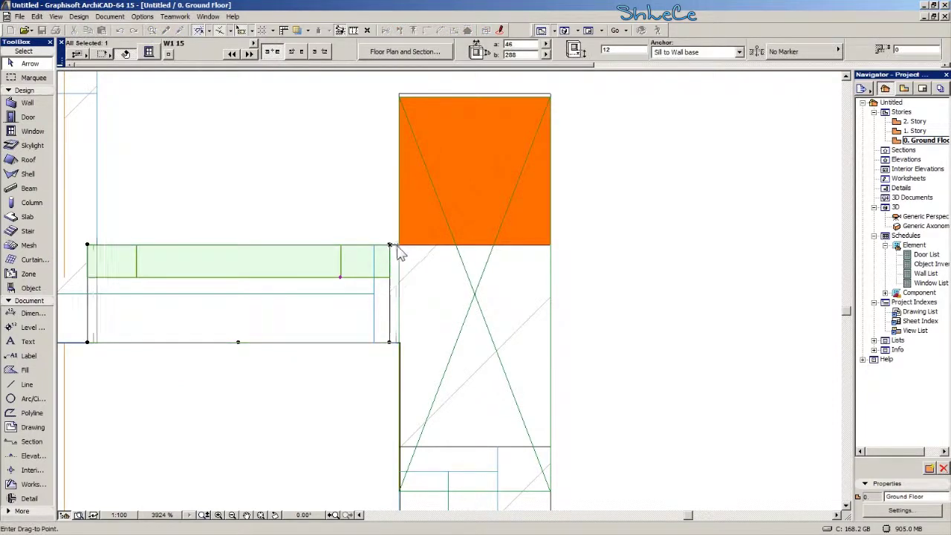
pyautogui.scroll(-2, 430, 327)
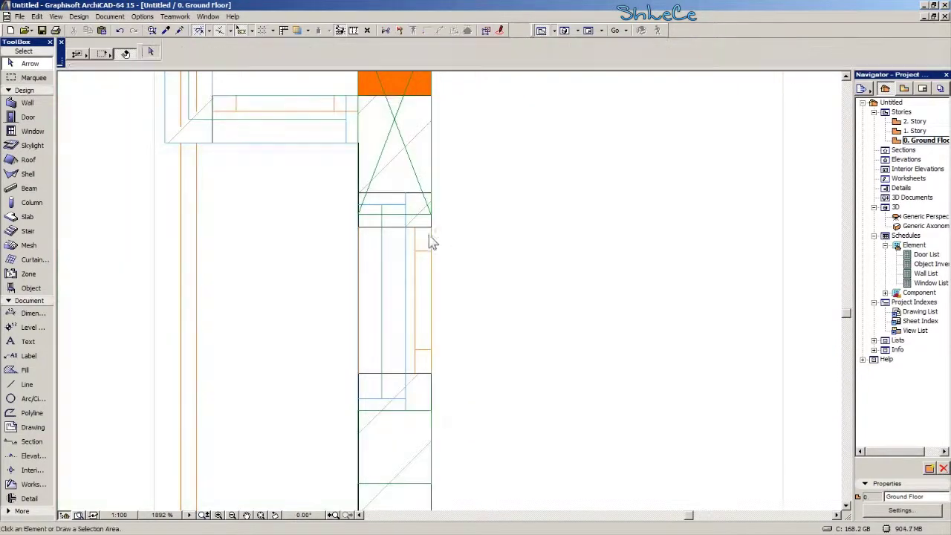
# Stretch the window below the orange column up to the drawn opening's upper edge, about 68 wide, and check it in 3D.
pyautogui.click(434, 234)
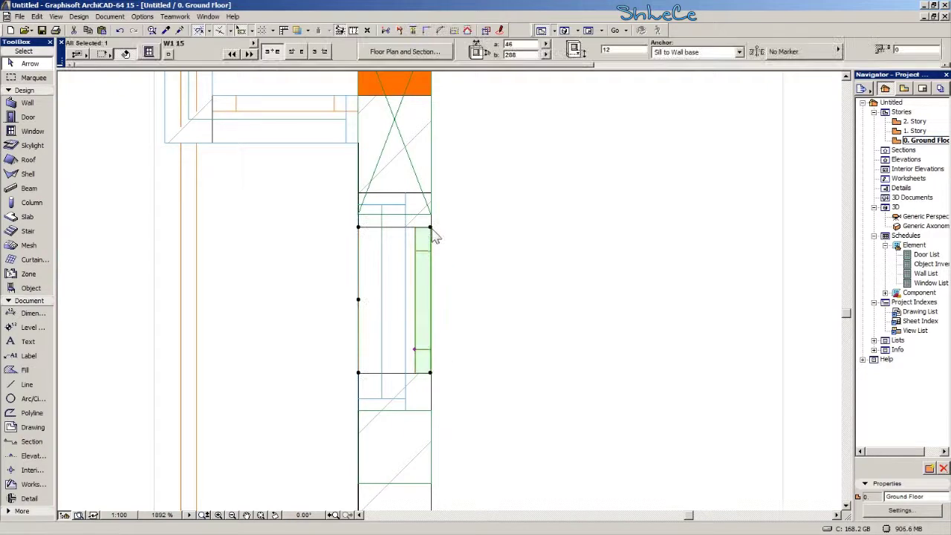
pyautogui.hotkey('ctrl', 'h')
pyautogui.click(431, 227)
pyautogui.click(434, 196)
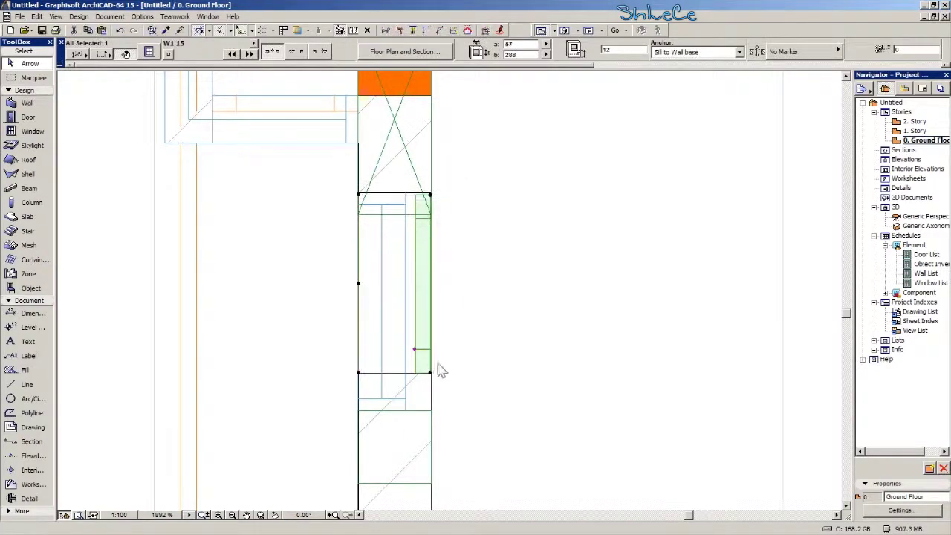
pyautogui.doubleClick(925, 216)
pyautogui.keyDown('shift'); pyautogui.moveTo(598, 364); pyautogui.dragTo(282, 359, button='middle'); pyautogui.keyUp('shift')
pyautogui.scroll(3, 283, 360)
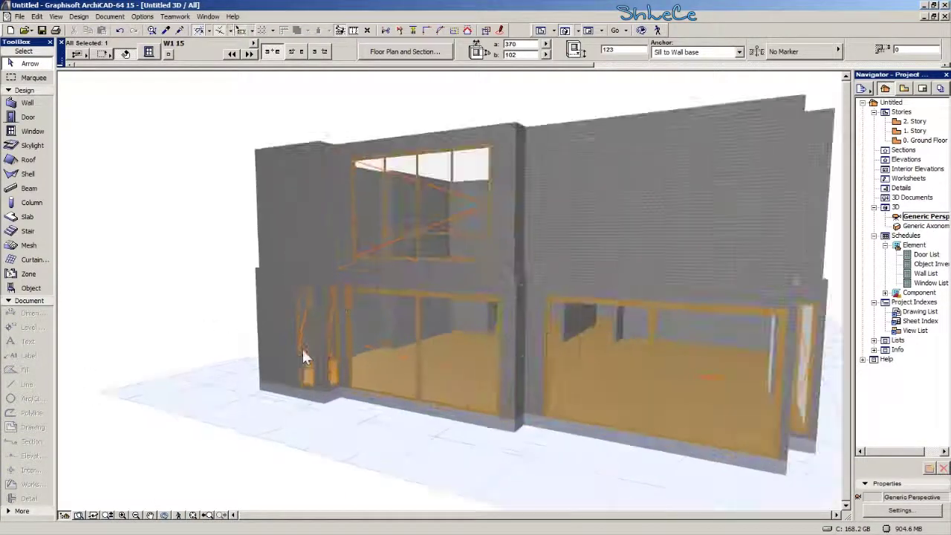
pyautogui.scroll(2, 406, 291)
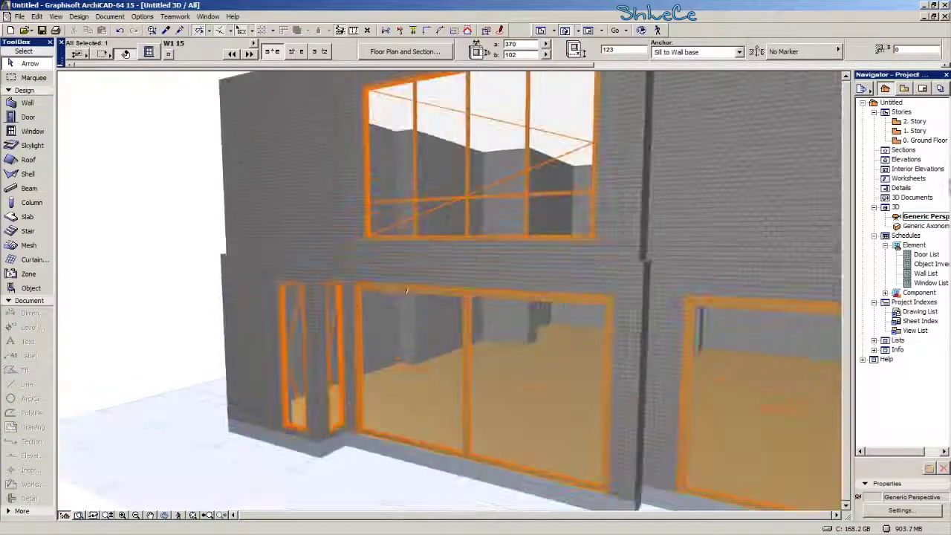
# Copy the stretched window's parameters and place a 68 by 288 window with sill 12 in the relaxing area's lower wall opening.
pyautogui.doubleClick(924, 140)
pyautogui.scroll(-3, 587, 275)
pyautogui.scroll(2, 462, 303)
pyautogui.moveTo(334, 347); pyautogui.dragTo(466, 337, button='middle')
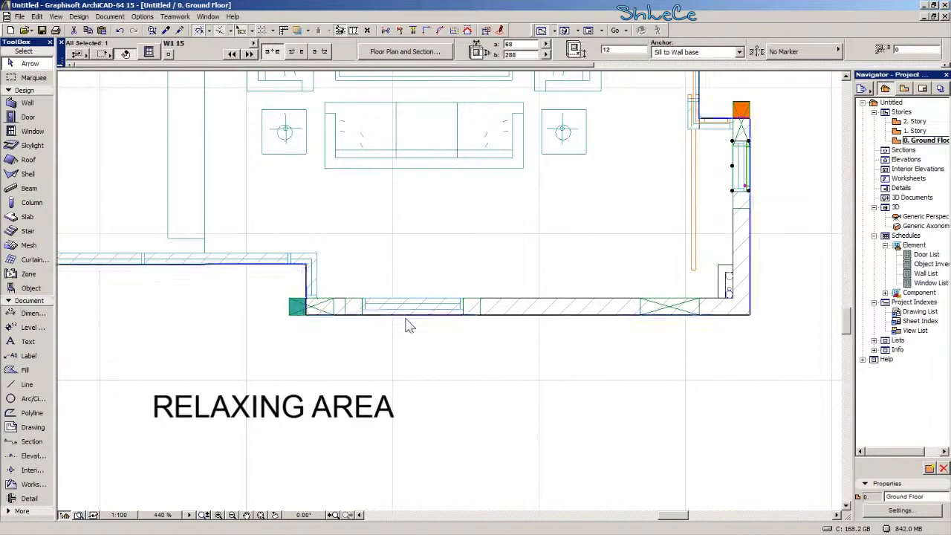
pyautogui.click(166, 32)
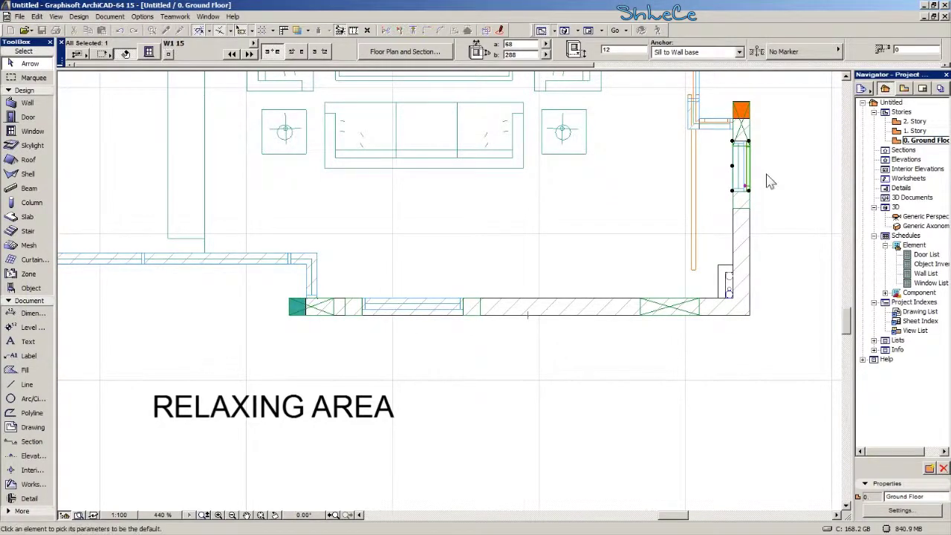
pyautogui.click(737, 149)
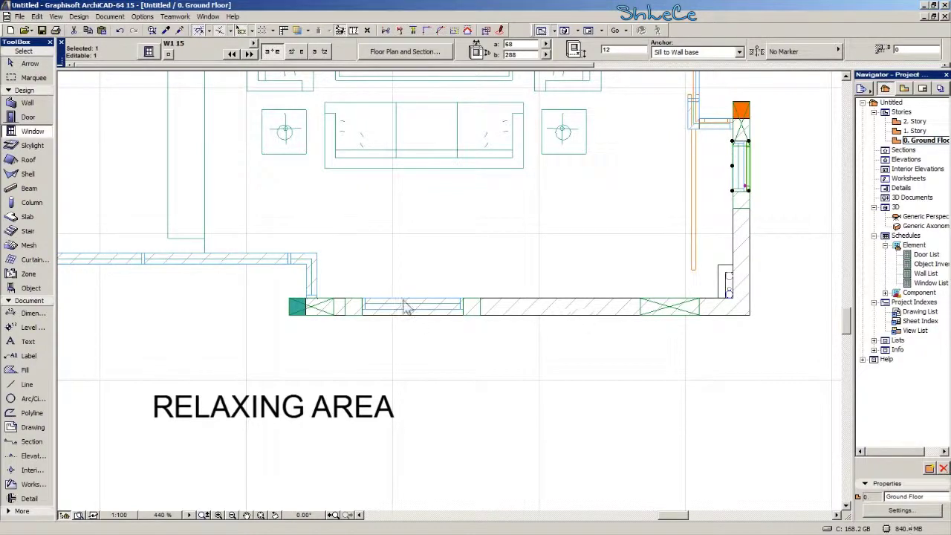
pyautogui.press('Escape')
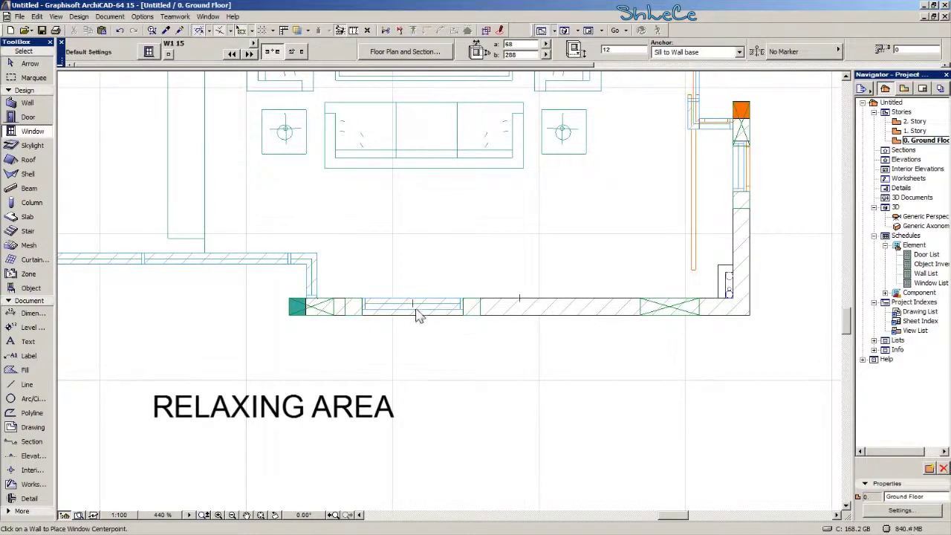
pyautogui.click(414, 305)
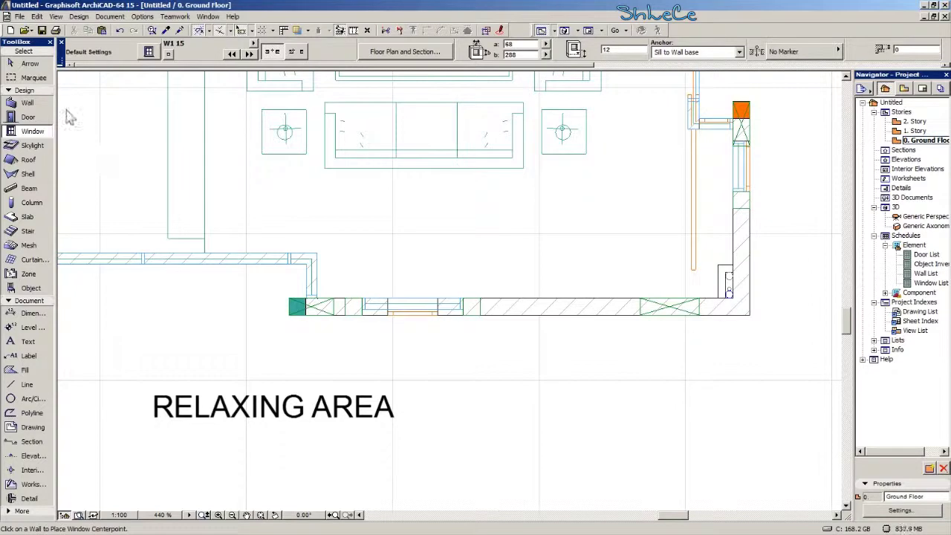
# Drag the new lower wall window so its left corner meets the left end of the drawn opening.
pyautogui.click(23, 65)
pyautogui.scroll(5, 289, 253)
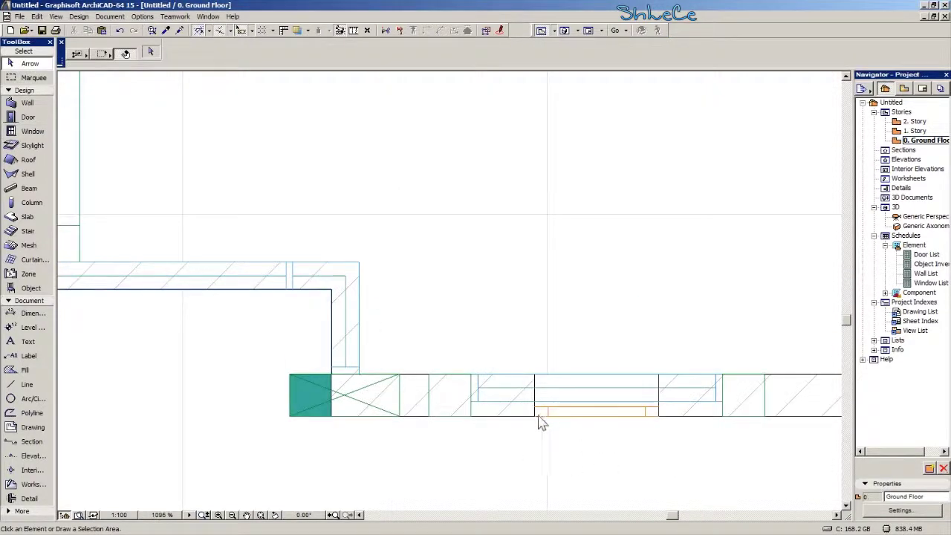
pyautogui.click(539, 415)
pyautogui.hotkey('ctrl', 'd')
pyautogui.click(535, 416)
pyautogui.click(472, 416)
# Delete the surplus window overlapping the moved one in the relaxing area's lower wall.
pyautogui.click(552, 478)
pyautogui.click(589, 414)
pyautogui.click(645, 418)
pyautogui.click(653, 464)
pyautogui.click(647, 412)
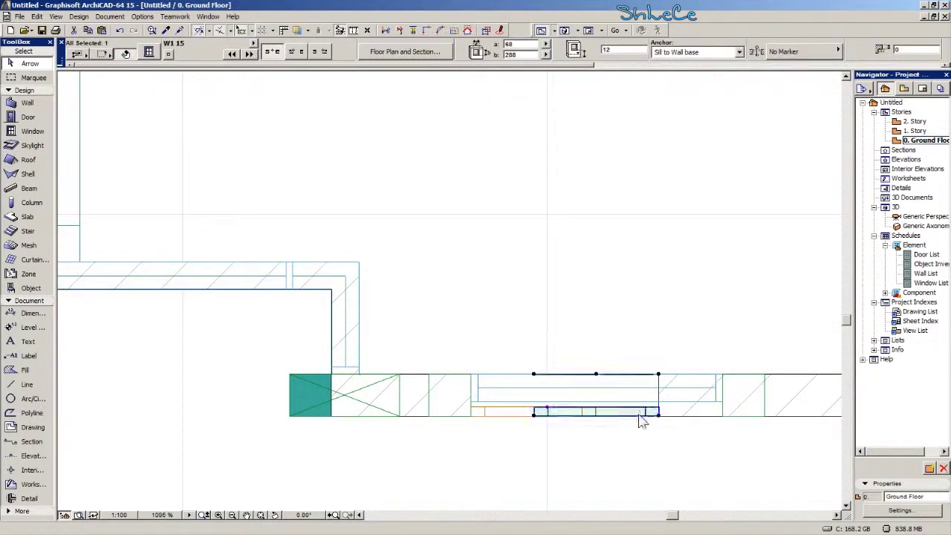
pyautogui.click(608, 416)
pyautogui.press('Delete')
# Stretch the remaining lower wall window to the right end of the drawn opening.
pyautogui.click(594, 416)
pyautogui.click(595, 414)
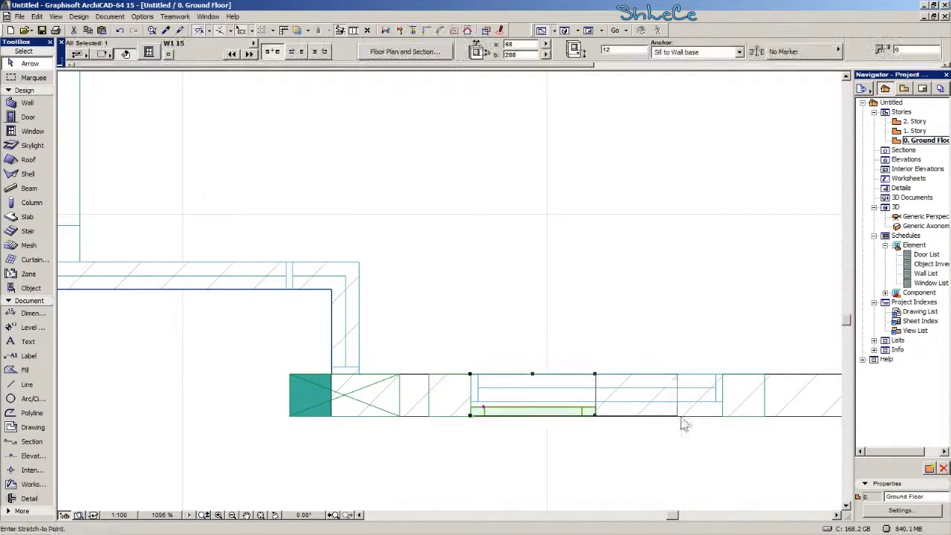
pyautogui.click(722, 416)
pyautogui.click(662, 473)
pyautogui.scroll(-3, 662, 473)
pyautogui.moveTo(662, 473); pyautogui.dragTo(642, 446, button='middle')
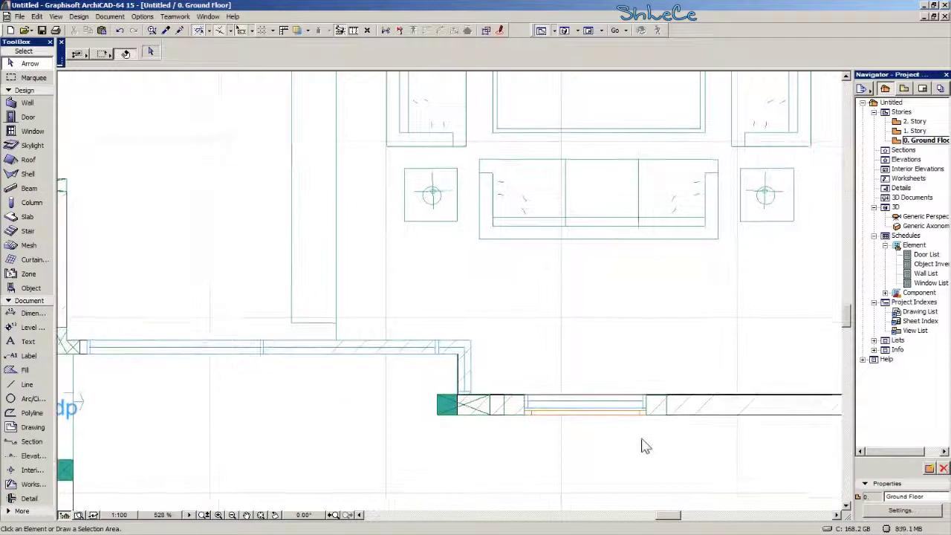
# Examine the long drawn opening in the wall above the RELAXING AREA label and the large upper-floor window in 3D.
pyautogui.moveTo(525, 426); pyautogui.dragTo(629, 431, button='middle')
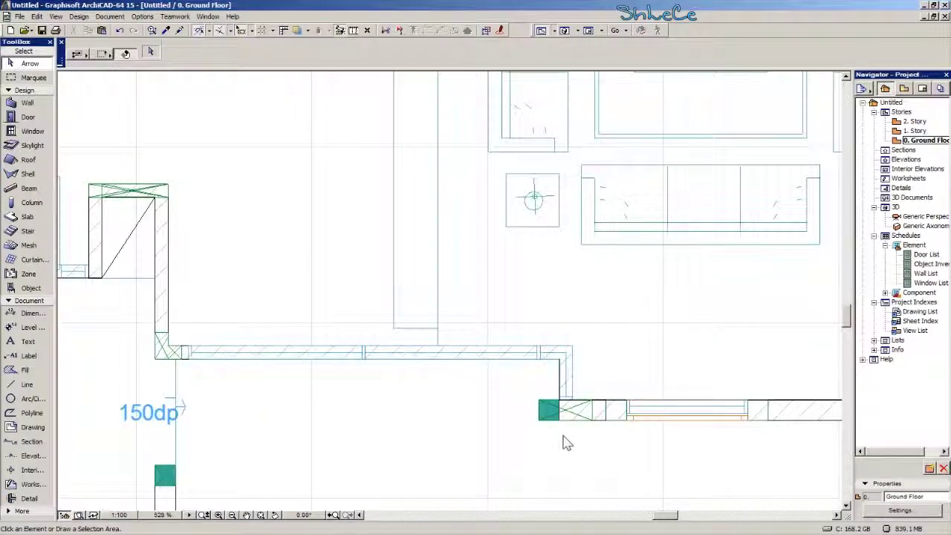
pyautogui.moveTo(565, 435); pyautogui.dragTo(580, 433, button='middle')
pyautogui.scroll(2, 603, 387)
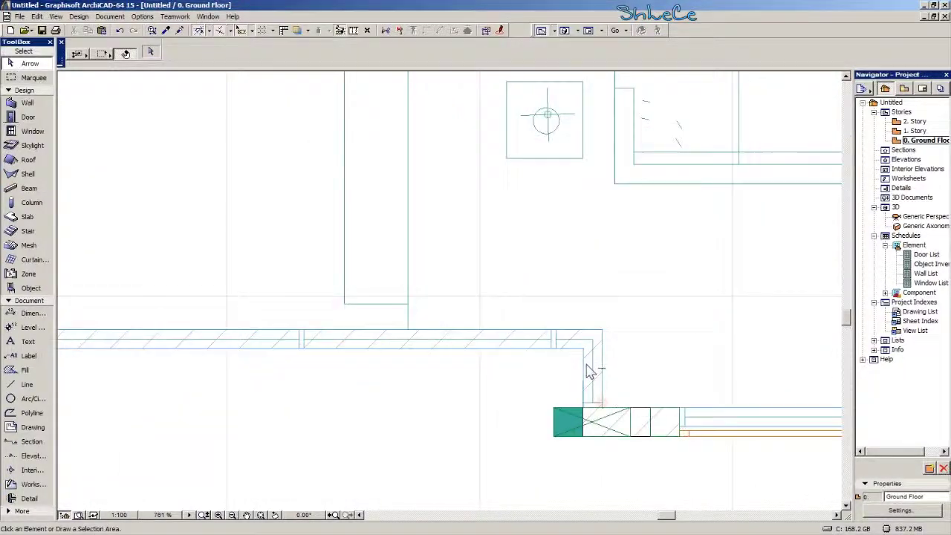
pyautogui.hscroll(-5, 418, 362)
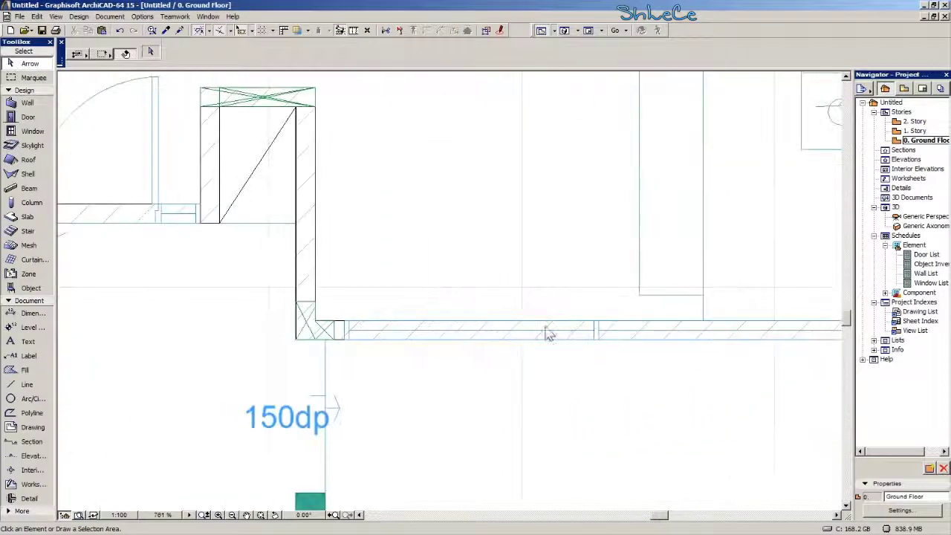
pyautogui.scroll(-6, 685, 369)
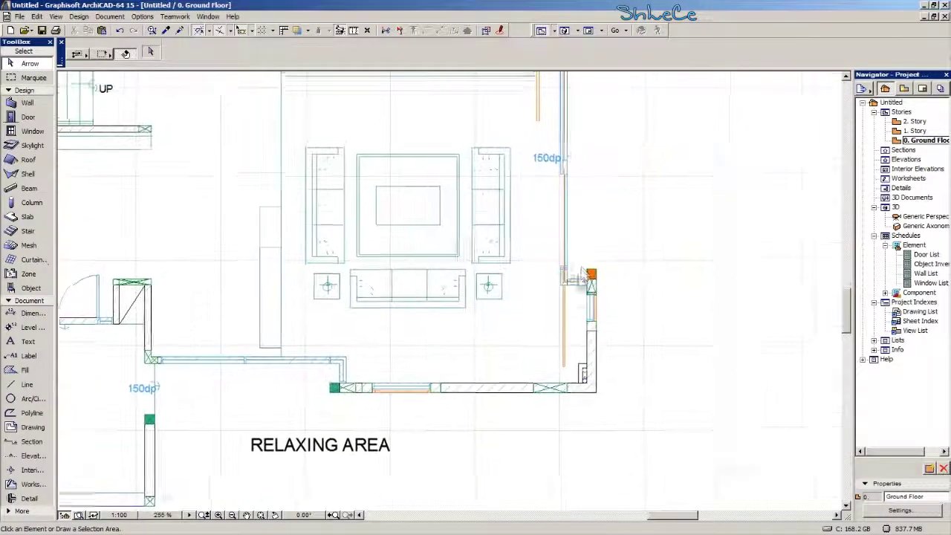
pyautogui.doubleClick(925, 217)
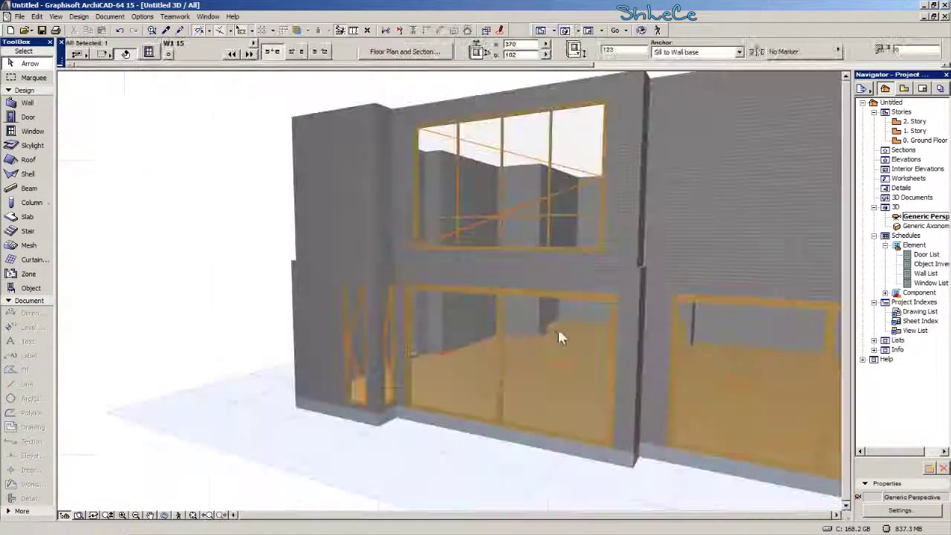
pyautogui.click(166, 31)
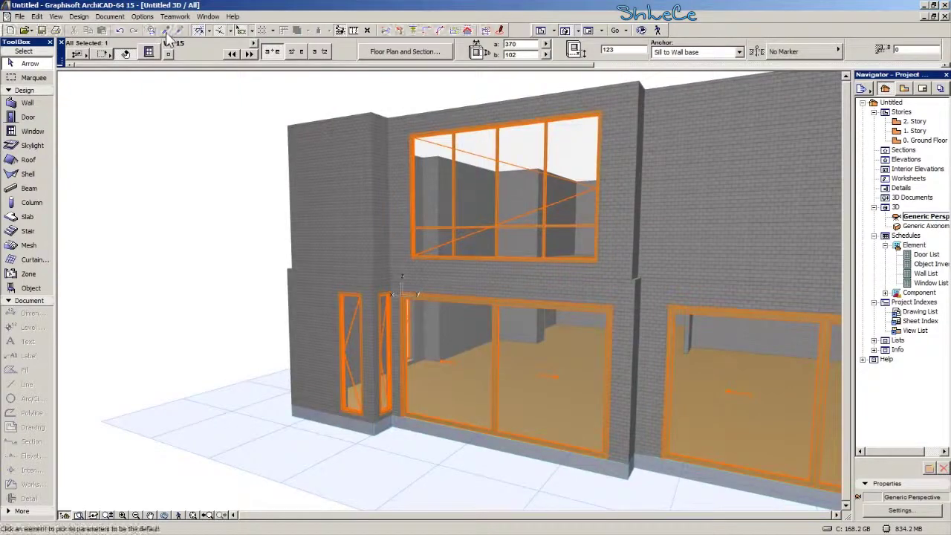
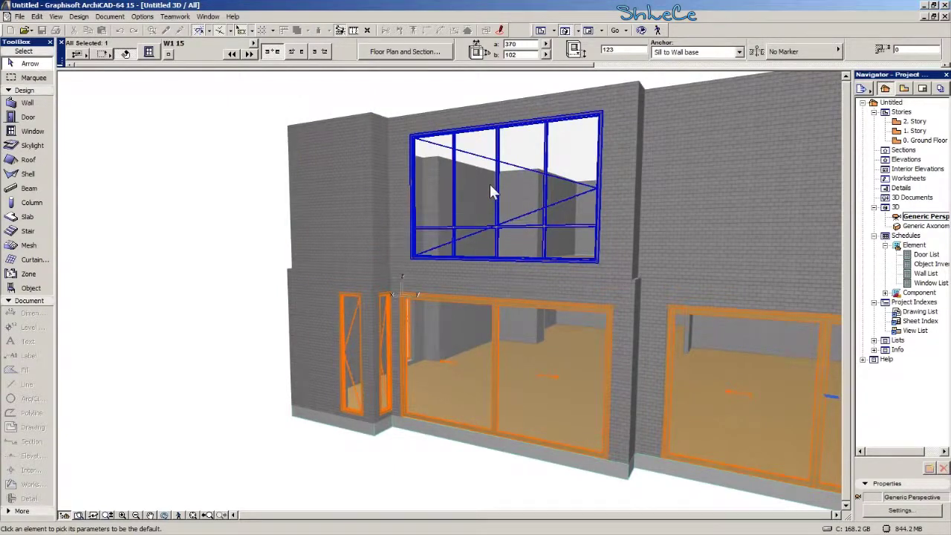
pyautogui.doubleClick(924, 140)
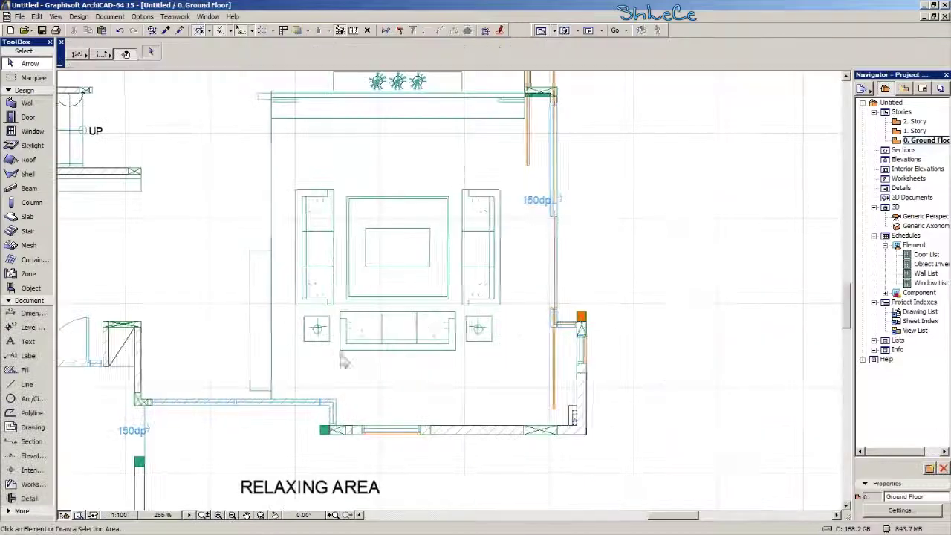
pyautogui.scroll(5, 535, 371)
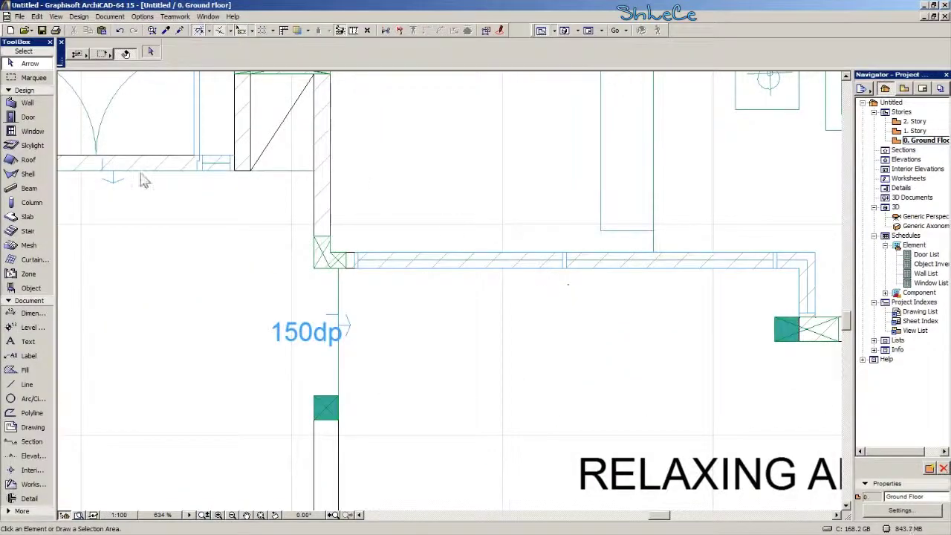
pyautogui.moveTo(569, 236); pyautogui.dragTo(471, 238, button='middle')
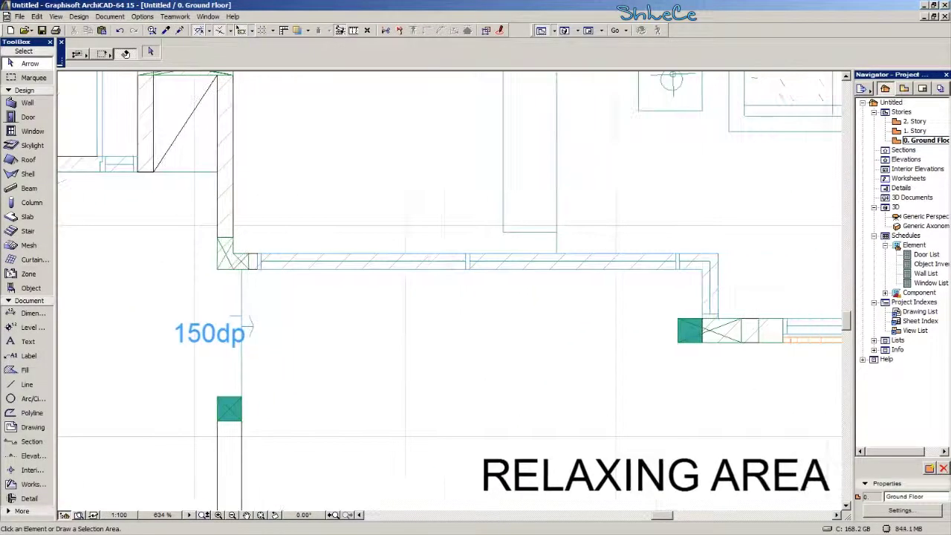
# Search the ground floor plan around the orange column for a large window whose parameters can be copied.
pyautogui.click(39, 133)
pyautogui.press('Escape')
pyautogui.moveTo(289, 181); pyautogui.dragTo(117, 185, button='middle')
pyautogui.click(166, 29)
pyautogui.moveTo(324, 213); pyautogui.dragTo(49, 309, button='middle')
pyautogui.moveTo(613, 230); pyautogui.dragTo(276, 274, button='middle')
pyautogui.scroll(3, 561, 234)
pyautogui.moveTo(537, 229); pyautogui.dragTo(536, 235, button='middle')
pyautogui.scroll(-5, 539, 241)
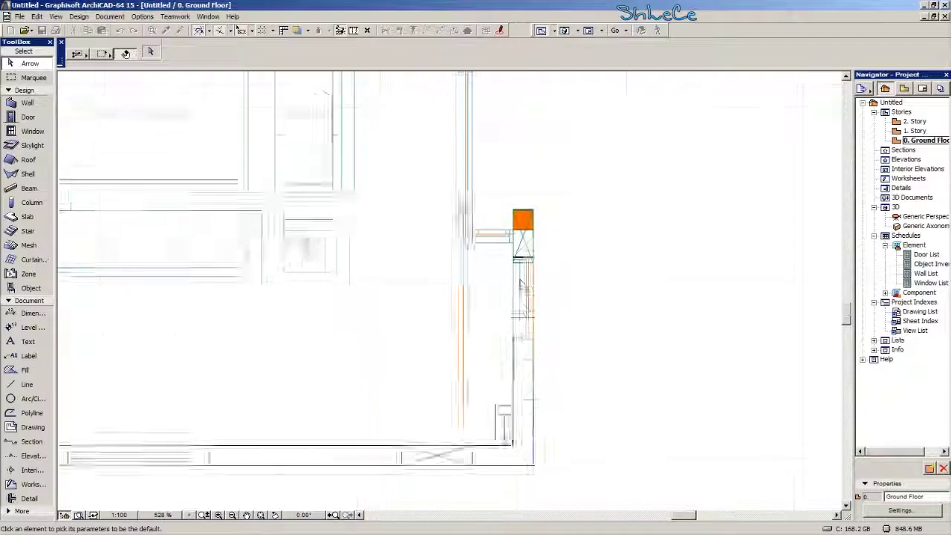
pyautogui.moveTo(516, 457); pyautogui.dragTo(514, 504, button='middle')
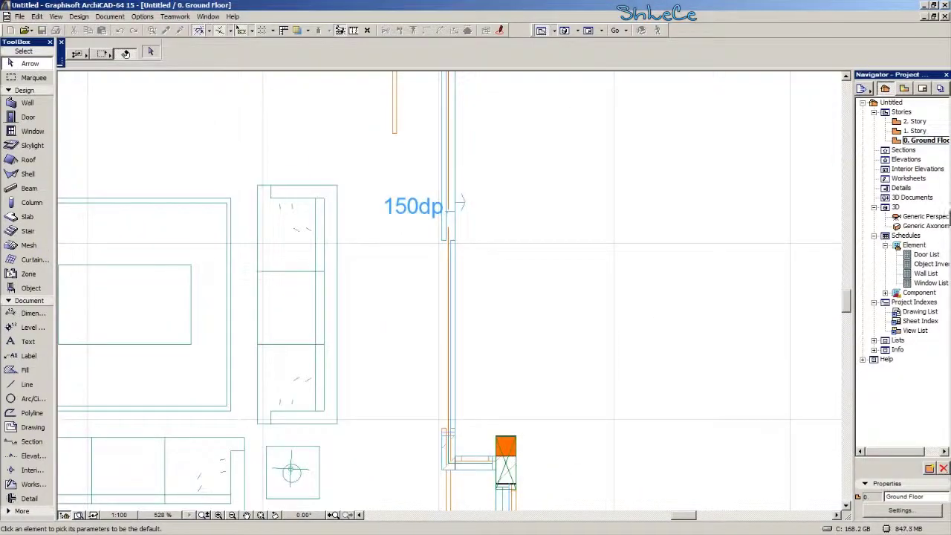
pyautogui.moveTo(552, 318); pyautogui.dragTo(491, 319, button='middle')
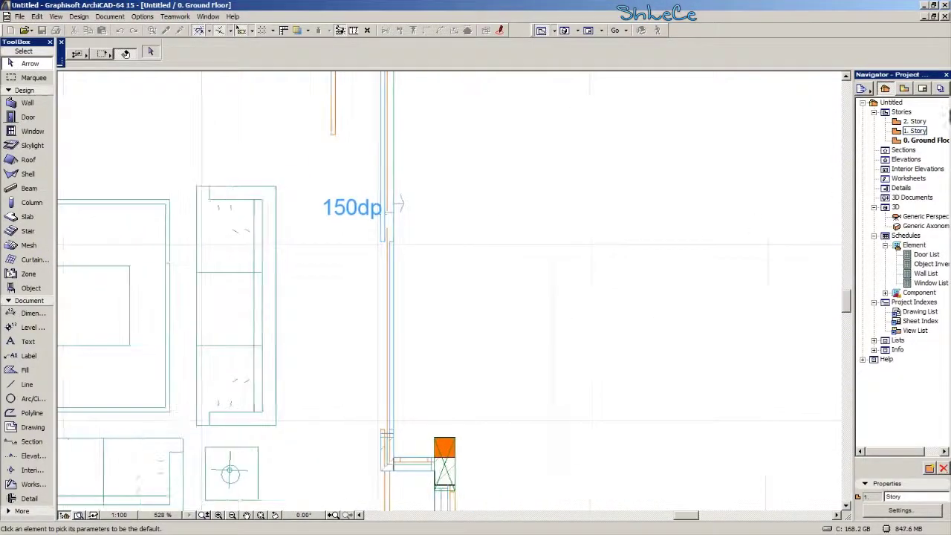
pyautogui.rightClick(569, 205)
pyautogui.click(610, 225)
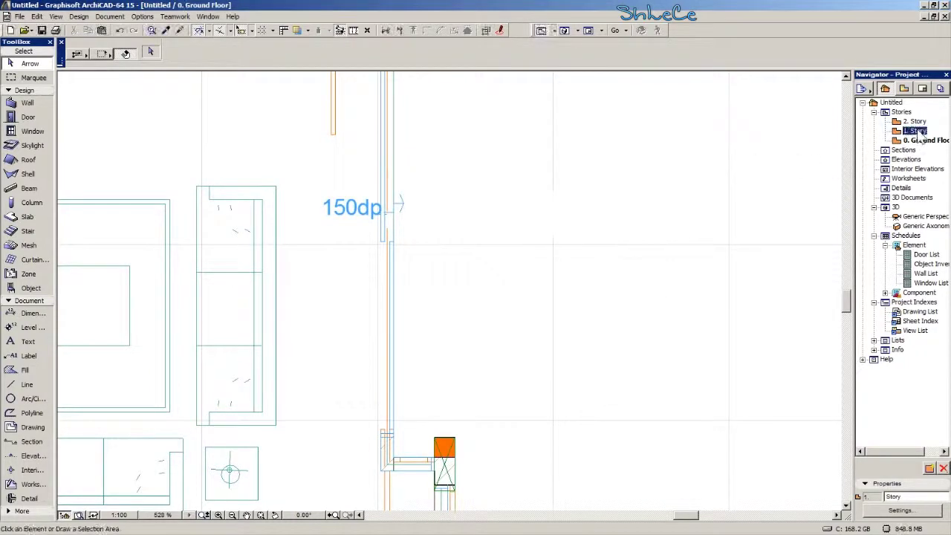
# Pick up the parameters of the wide window in the 1. Story's vertical wall as the window defaults.
pyautogui.doubleClick(918, 132)
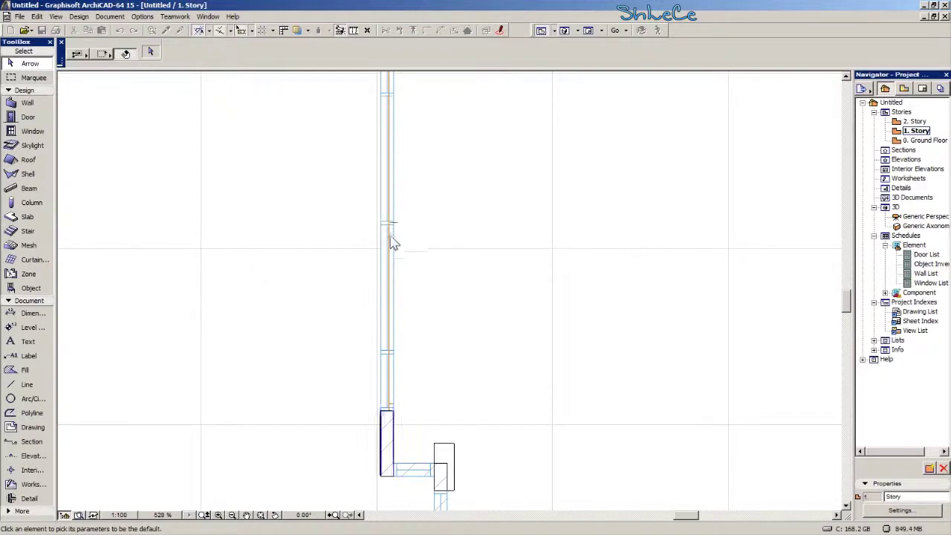
pyautogui.scroll(4, 478, 279)
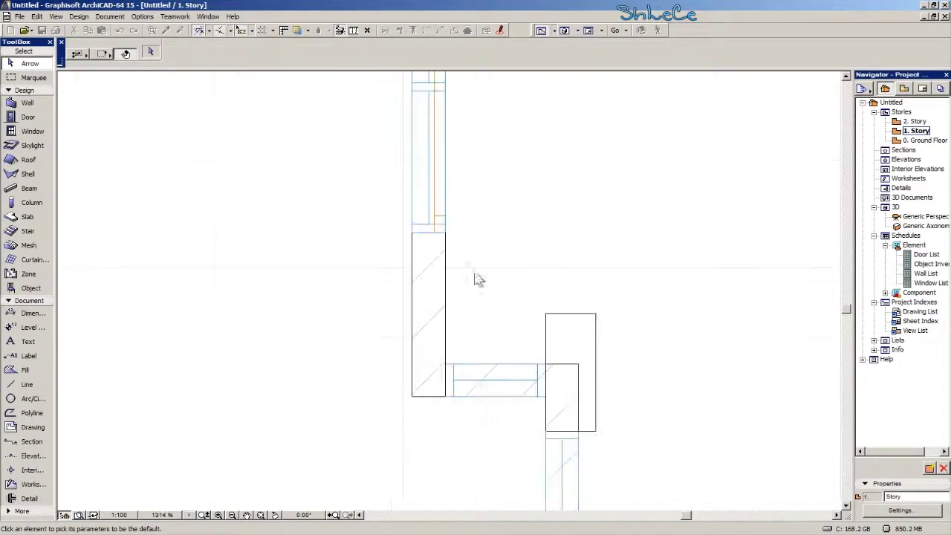
pyautogui.keyDown('alt'); pyautogui.click(439, 219); pyautogui.keyUp('alt')
# Place a 427 by 278 window with sill 29 in the ground floor's long horizontal wall above the RELAXING AREA label.
pyautogui.click(925, 141)
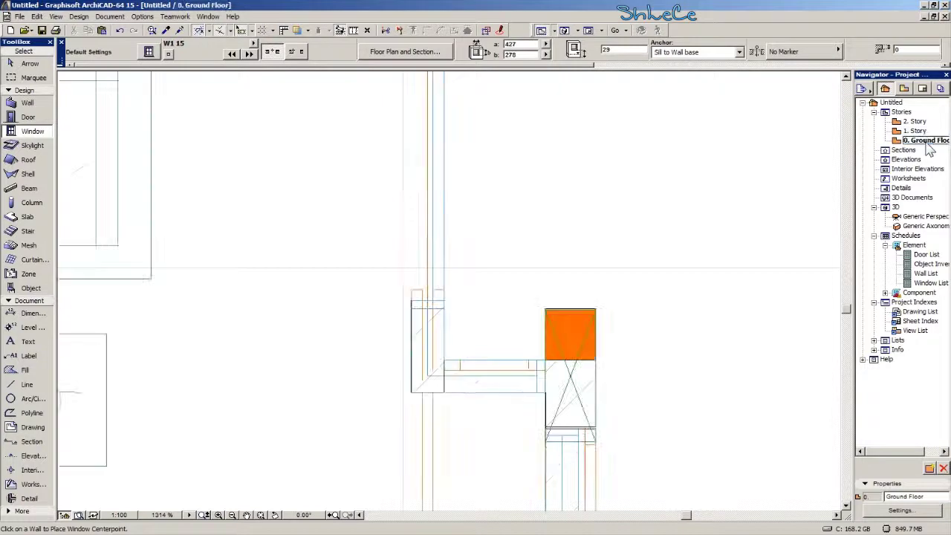
pyautogui.scroll(-5, 458, 304)
pyautogui.scroll(2, 389, 255)
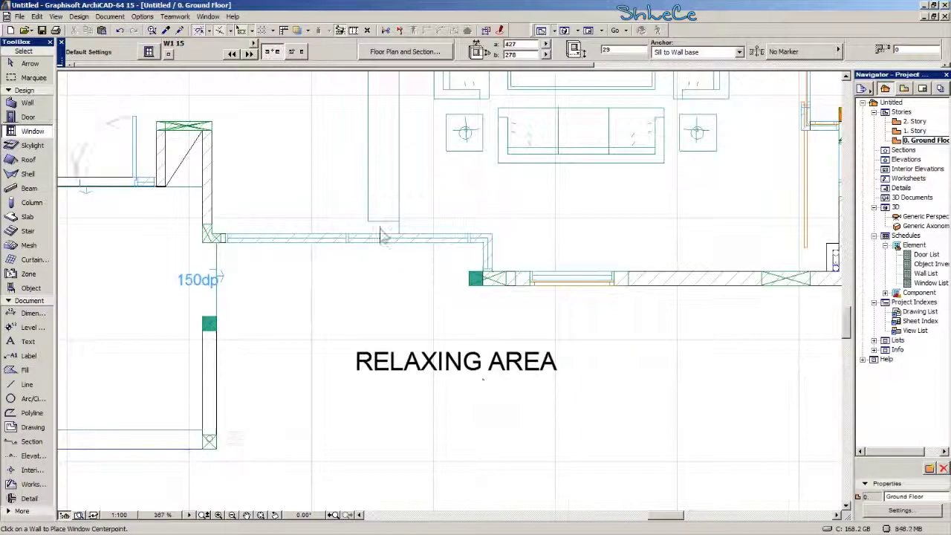
pyautogui.click(323, 277)
pyautogui.moveTo(592, 264); pyautogui.dragTo(522, 270, button='middle')
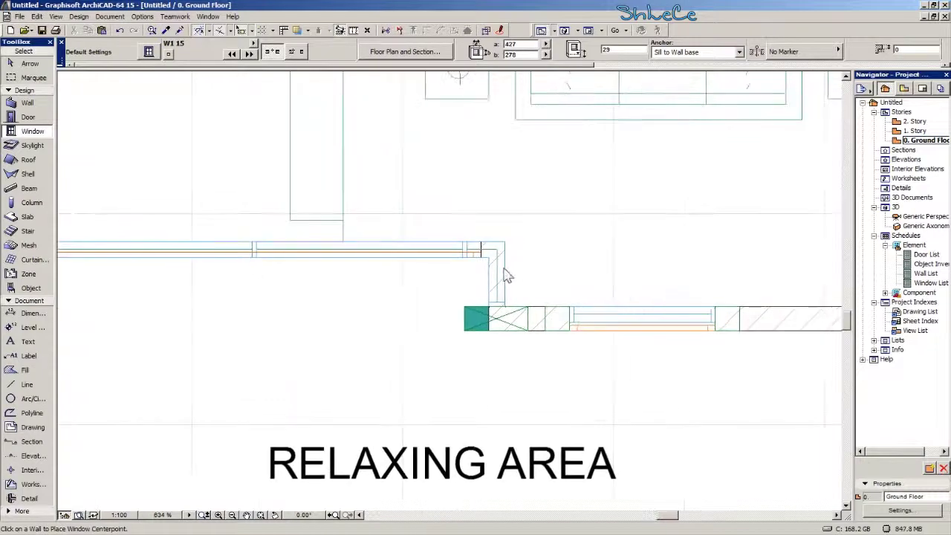
# Pick up the parameters of the narrow window in the short wall beside the orange column as the window defaults.
pyautogui.moveTo(832, 260); pyautogui.dragTo(179, 274, button='middle')
pyautogui.scroll(5, 415, 276)
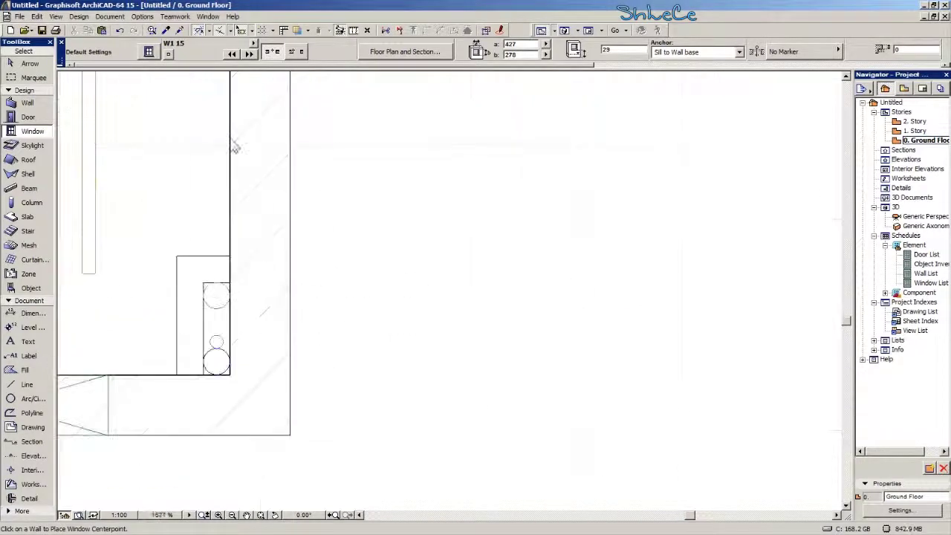
pyautogui.click(166, 33)
pyautogui.moveTo(246, 154); pyautogui.dragTo(257, 369, button='middle')
pyautogui.moveTo(316, 230); pyautogui.dragTo(335, 375, button='middle')
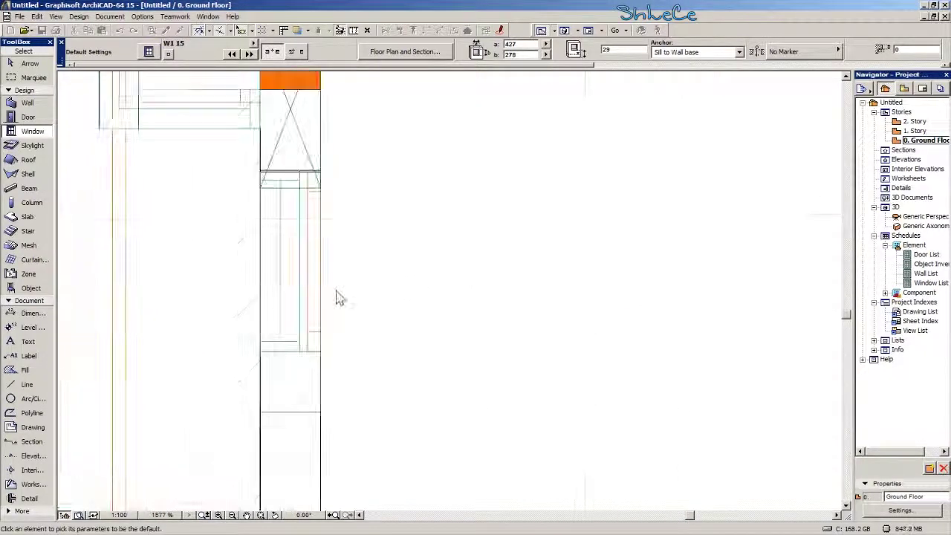
pyautogui.moveTo(203, 114); pyautogui.dragTo(244, 168, button='middle')
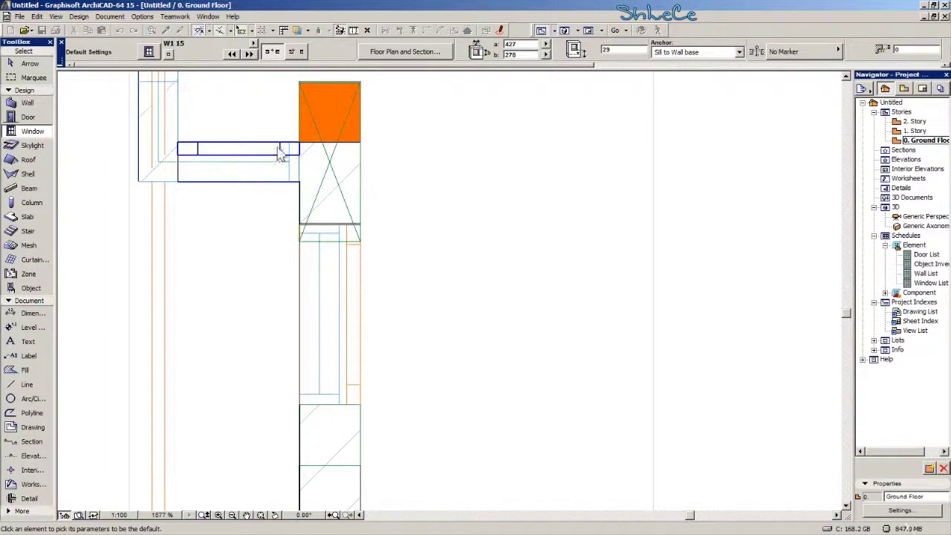
pyautogui.click(278, 147)
# Place a 46 by 288 window in the short vertical wall above the teal column near the RELAXING AREA label.
pyautogui.scroll(-5, 251, 177)
pyautogui.moveTo(119, 438); pyautogui.dragTo(773, 237, button='middle')
pyautogui.scroll(2, 473, 208)
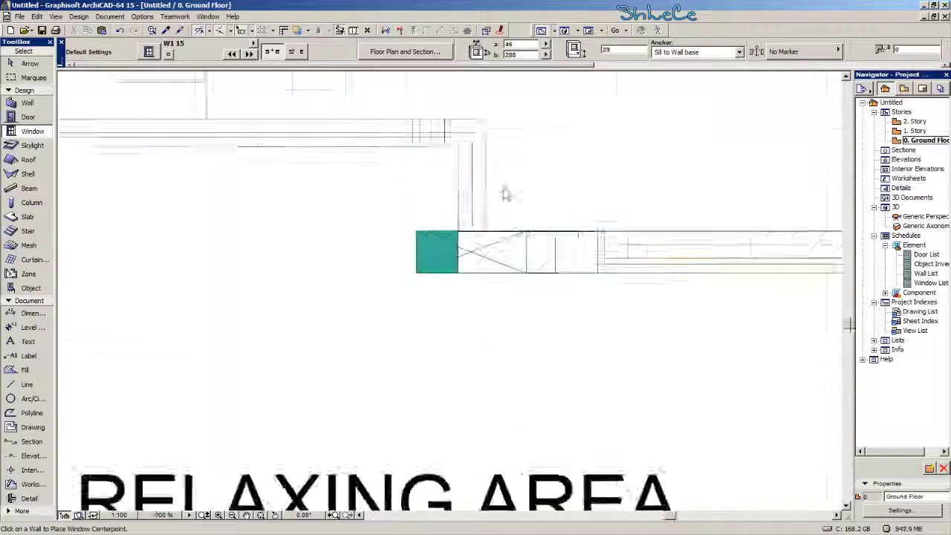
pyautogui.click(402, 191)
pyautogui.scroll(1, 428, 225)
pyautogui.click(28, 64)
pyautogui.moveTo(367, 177); pyautogui.dragTo(347, 255, button='middle')
pyautogui.click(452, 162)
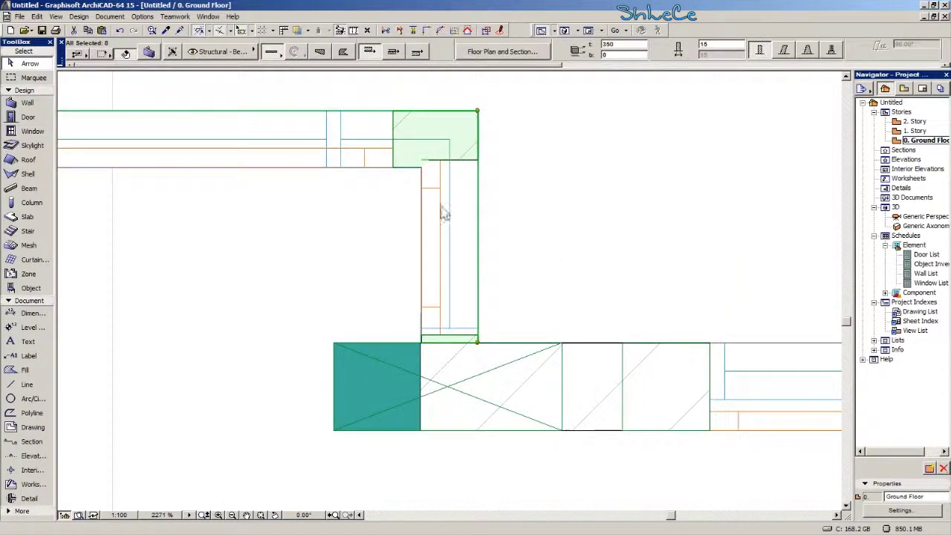
pyautogui.click(575, 158)
pyautogui.click(318, 250)
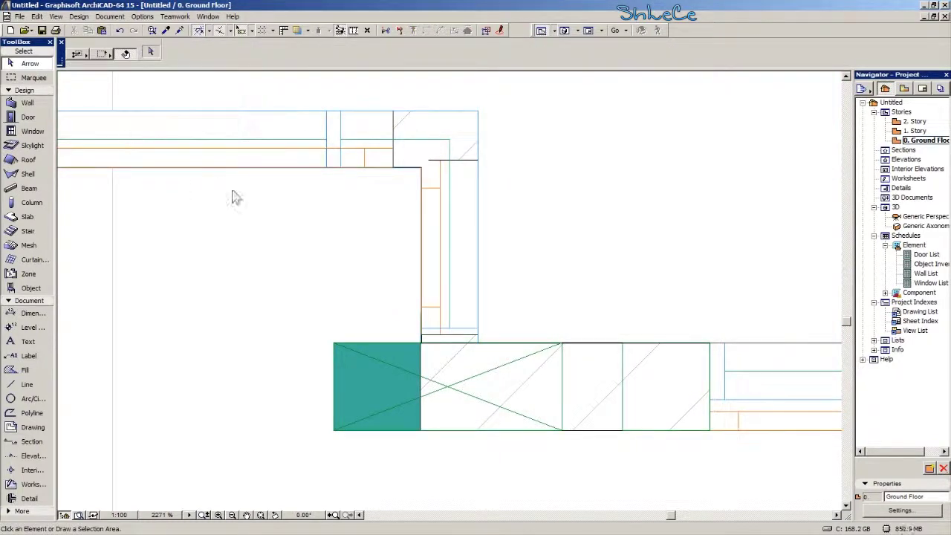
# Move the narrow window down the short wall until its lower outer corner meets the horizontal wall, and check it in 3D.
pyautogui.click(443, 192)
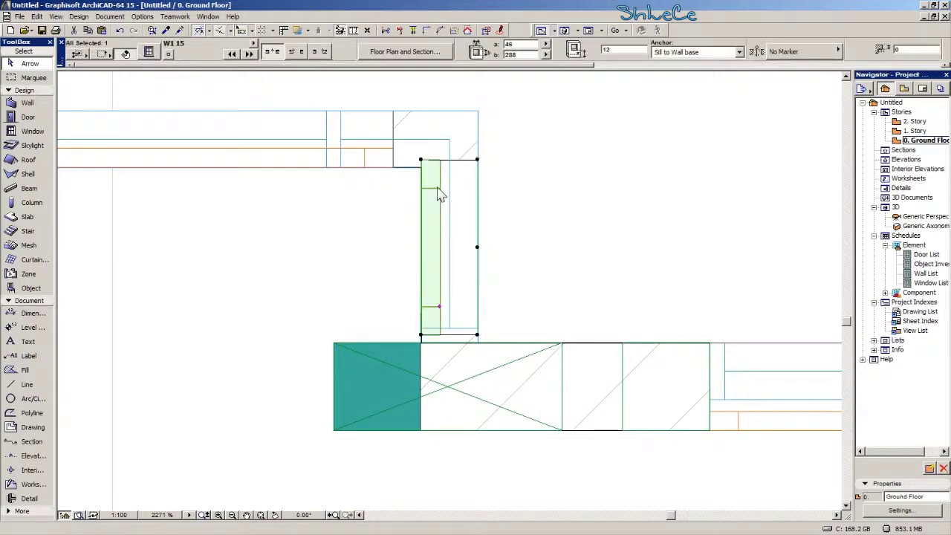
pyautogui.scroll(1, 481, 301)
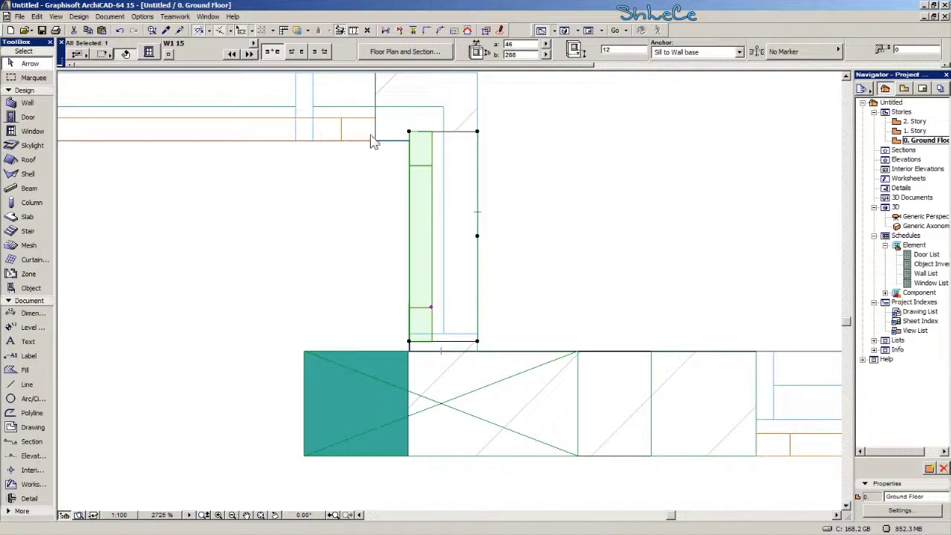
pyautogui.moveTo(392, 153); pyautogui.dragTo(426, 227, button='middle')
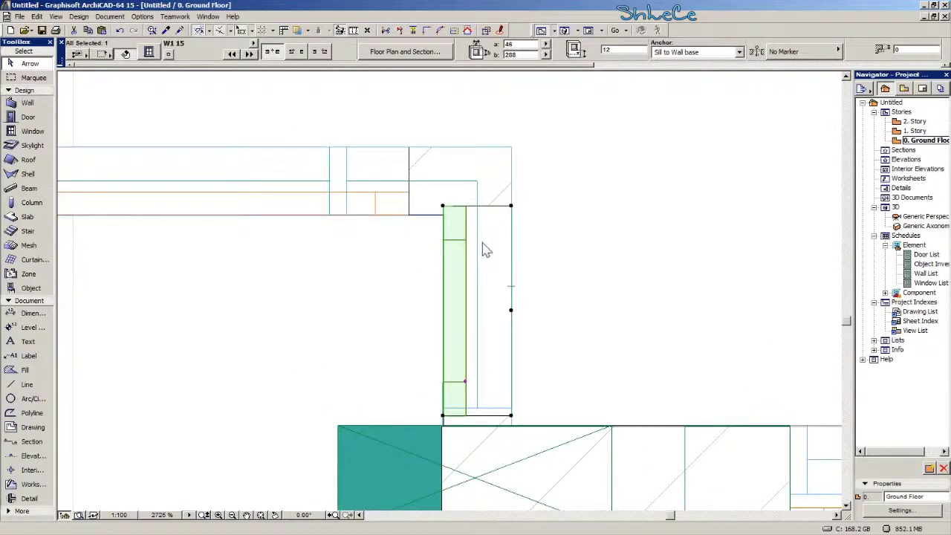
pyautogui.click(444, 212)
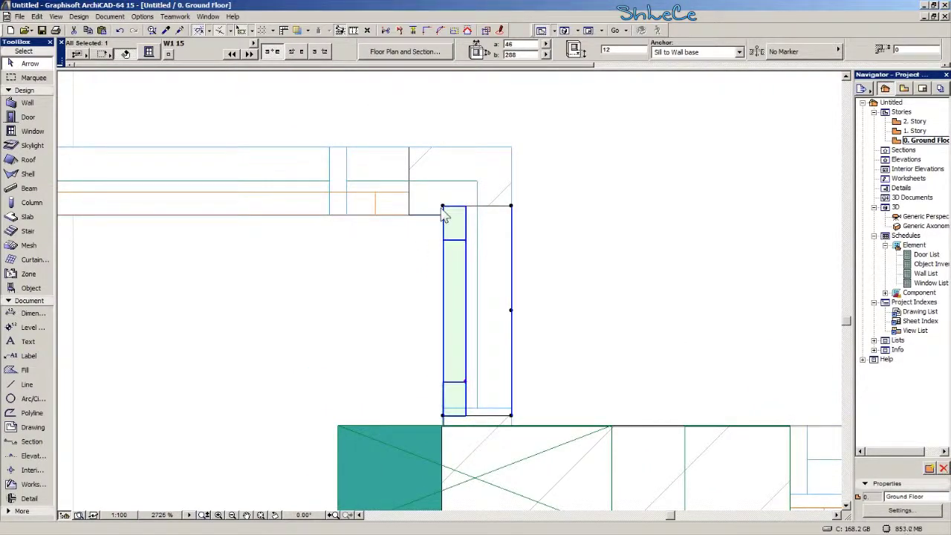
pyautogui.scroll(3, 461, 398)
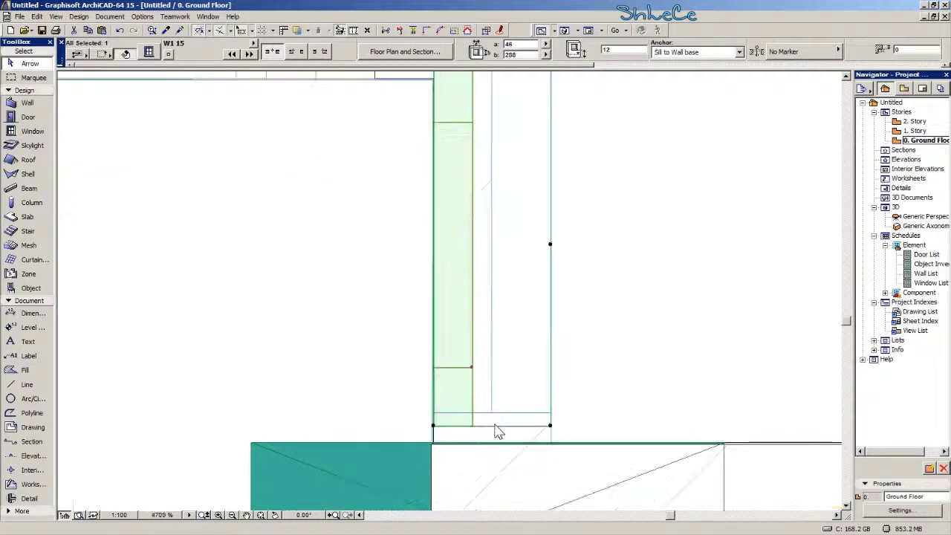
pyautogui.moveTo(490, 424); pyautogui.dragTo(418, 307, button='middle')
pyautogui.hotkey('ctrl', 'd')
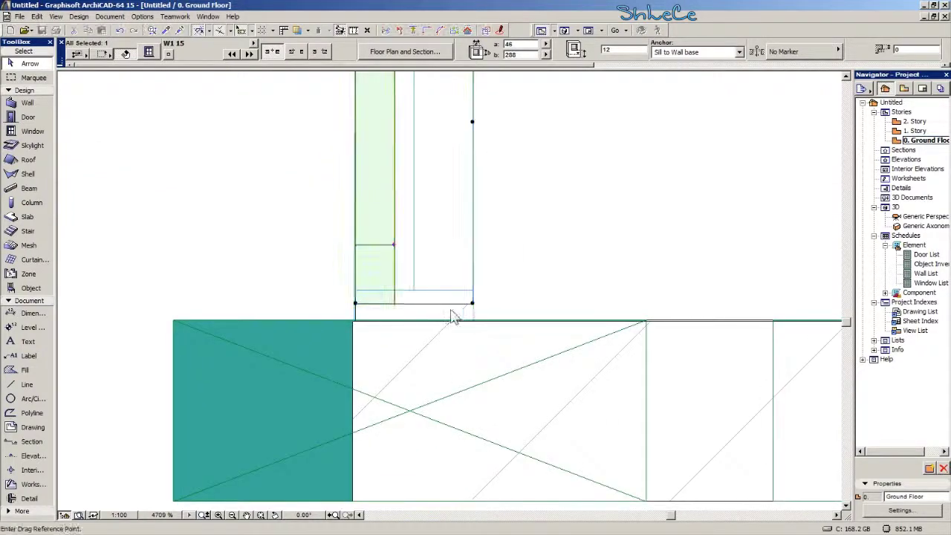
pyautogui.click(472, 303)
pyautogui.click(476, 321)
pyautogui.scroll(-6, 417, 325)
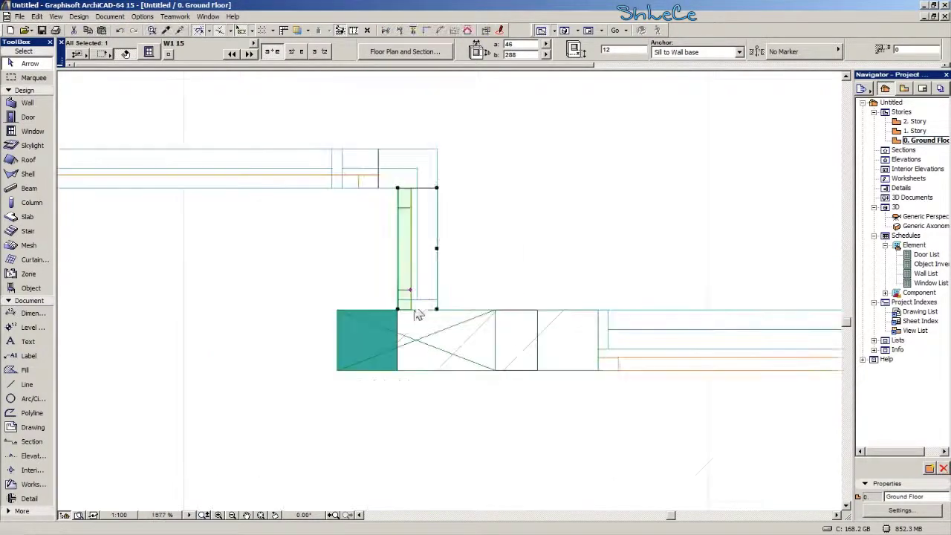
pyautogui.doubleClick(929, 218)
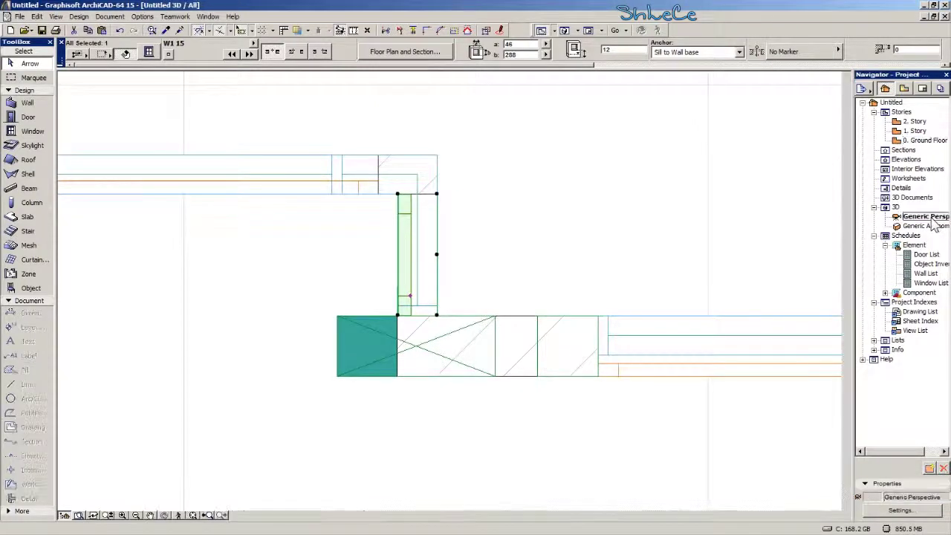
pyautogui.moveTo(412, 364); pyautogui.dragTo(676, 298, button='middle')
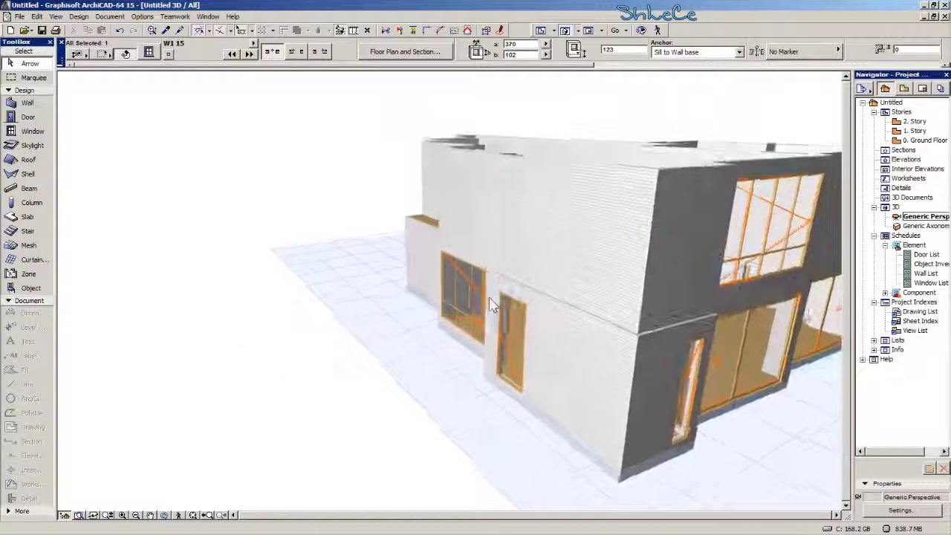
# Examine the ground floor plan around the double entrance door and its narrow side windows.
pyautogui.click(928, 140)
pyautogui.doubleClick(929, 141)
pyautogui.scroll(-5, 490, 372)
pyautogui.moveTo(288, 364); pyautogui.dragTo(650, 370, button='middle')
pyautogui.scroll(-2, 531, 337)
pyautogui.moveTo(530, 336); pyautogui.dragTo(607, 344, button='middle')
pyautogui.scroll(-2, 507, 350)
pyautogui.scroll(2, 401, 271)
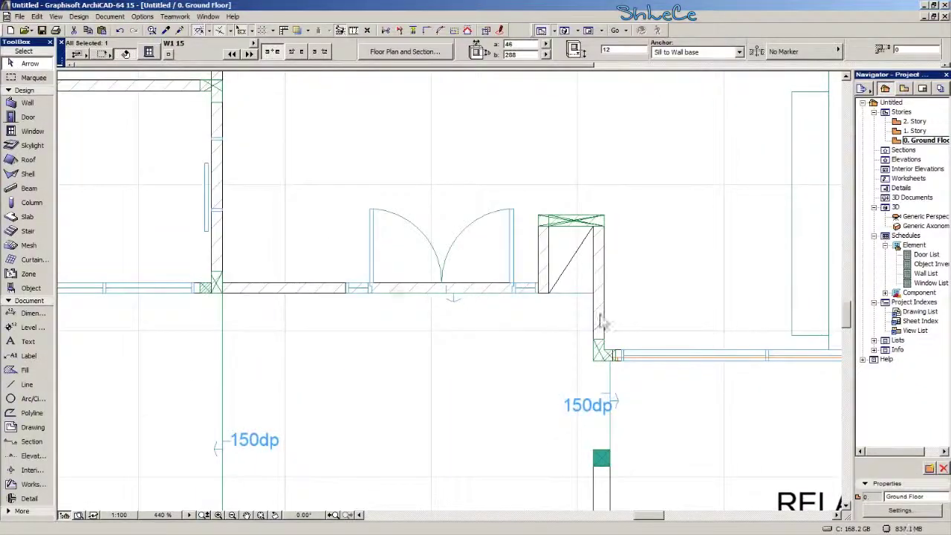
pyautogui.scroll(2, 539, 290)
pyautogui.click(350, 295)
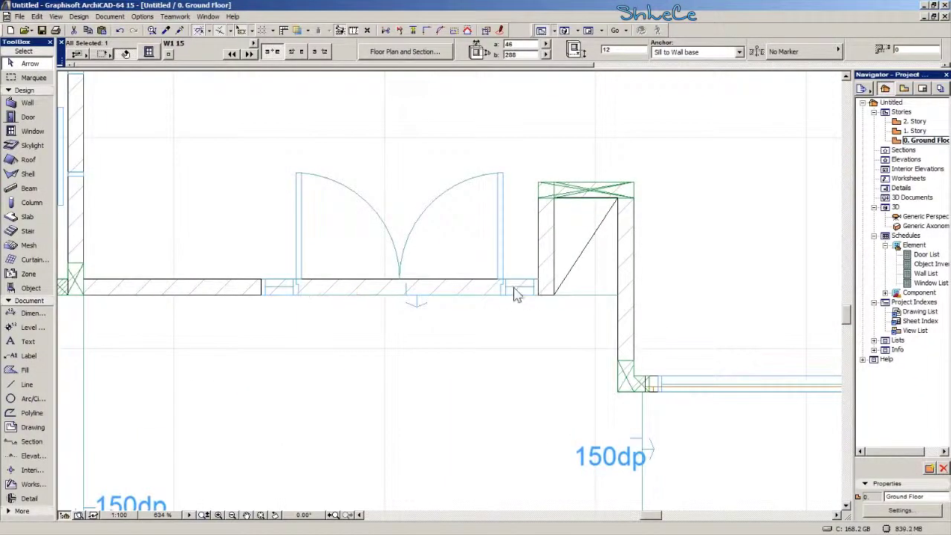
# Examine the ground floor plan from the living area past the stairs to the kitchen and dining area for openings.
pyautogui.scroll(-4, 511, 327)
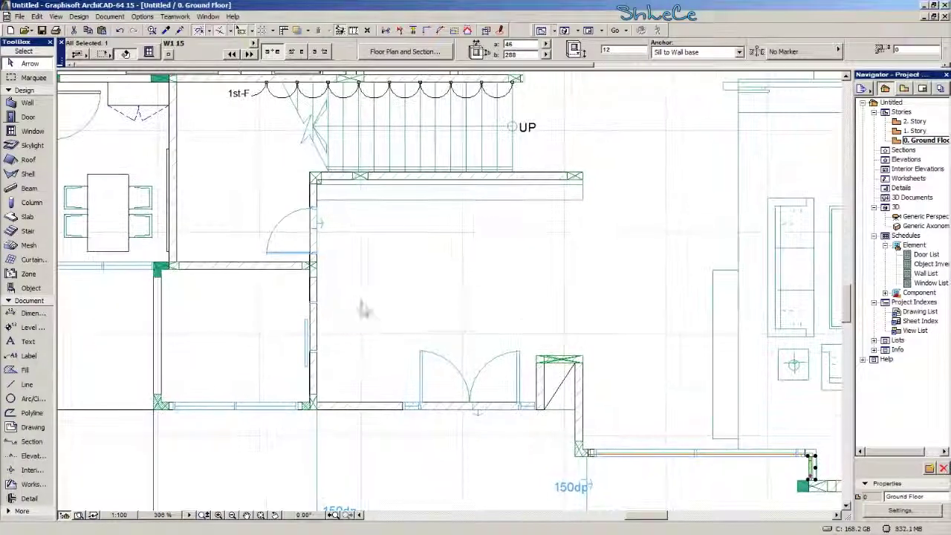
pyautogui.moveTo(502, 269); pyautogui.dragTo(380, 304, button='middle')
pyautogui.moveTo(373, 419); pyautogui.dragTo(247, 398, button='middle')
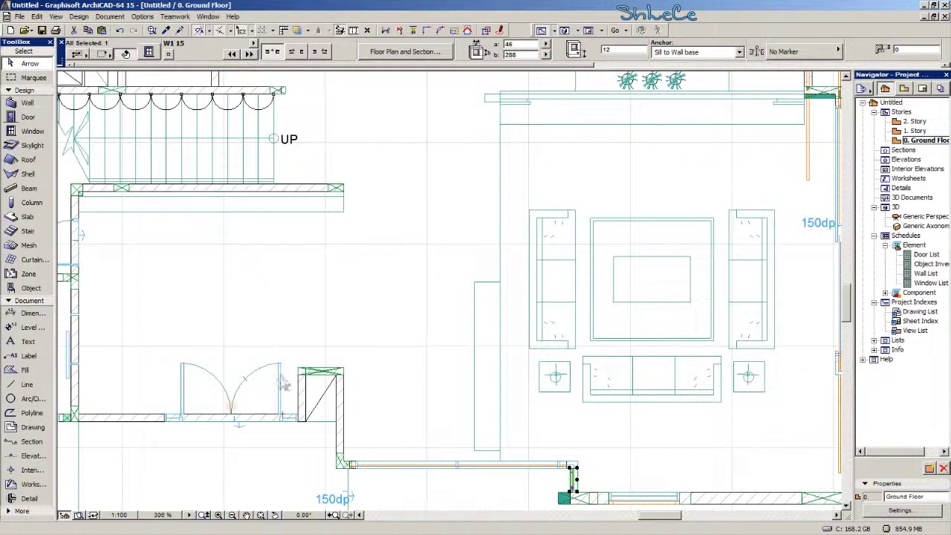
pyautogui.moveTo(519, 284); pyautogui.dragTo(259, 304, button='middle')
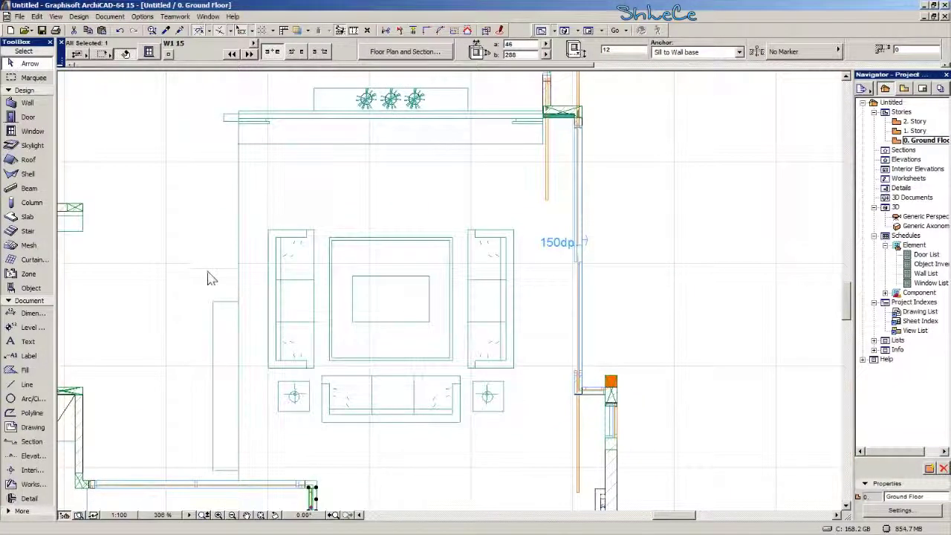
pyautogui.scroll(-2, 297, 276)
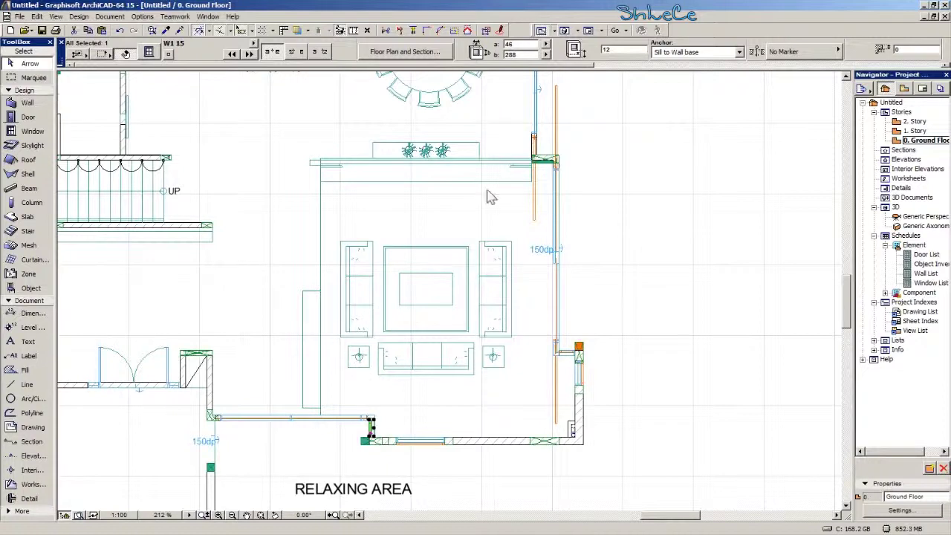
pyautogui.moveTo(241, 257); pyautogui.dragTo(381, 299, button='middle')
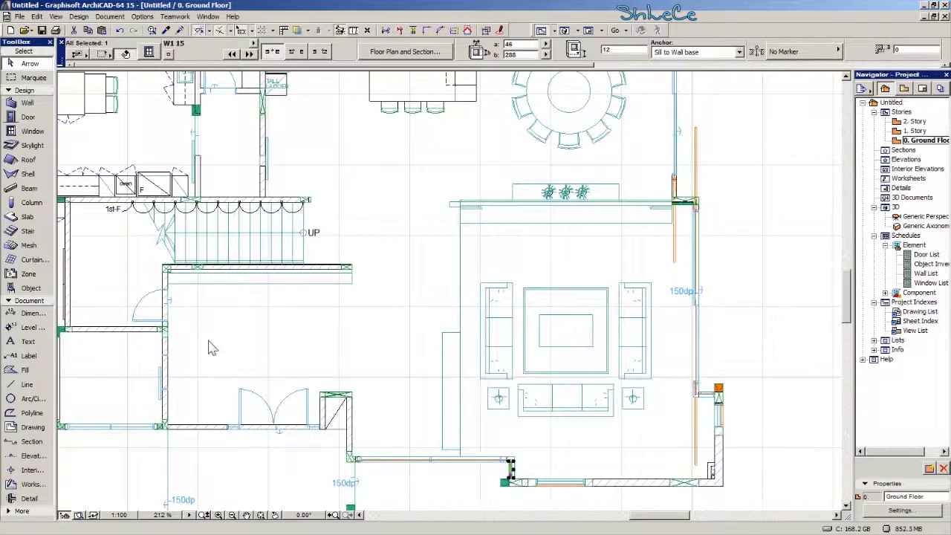
pyautogui.moveTo(210, 348); pyautogui.dragTo(307, 393, button='middle')
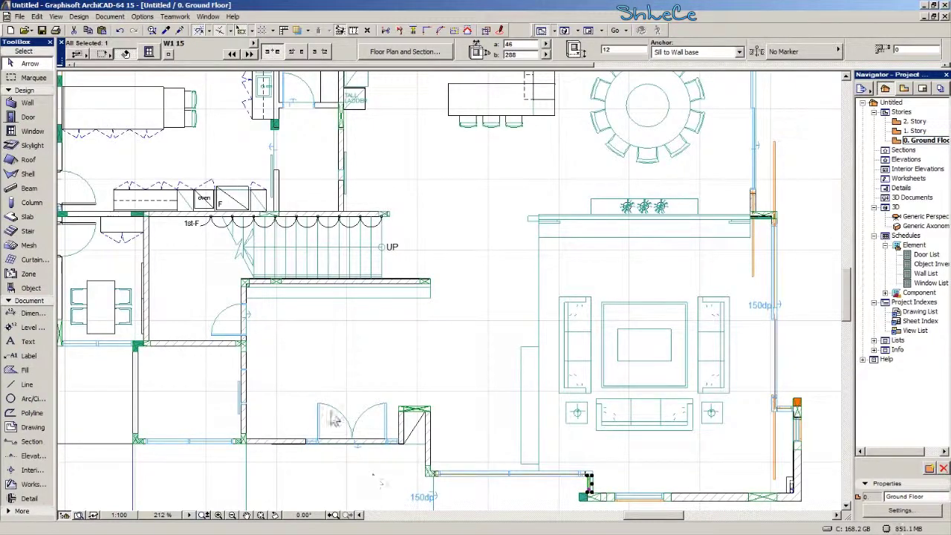
pyautogui.moveTo(384, 140); pyautogui.dragTo(319, 335, button='middle')
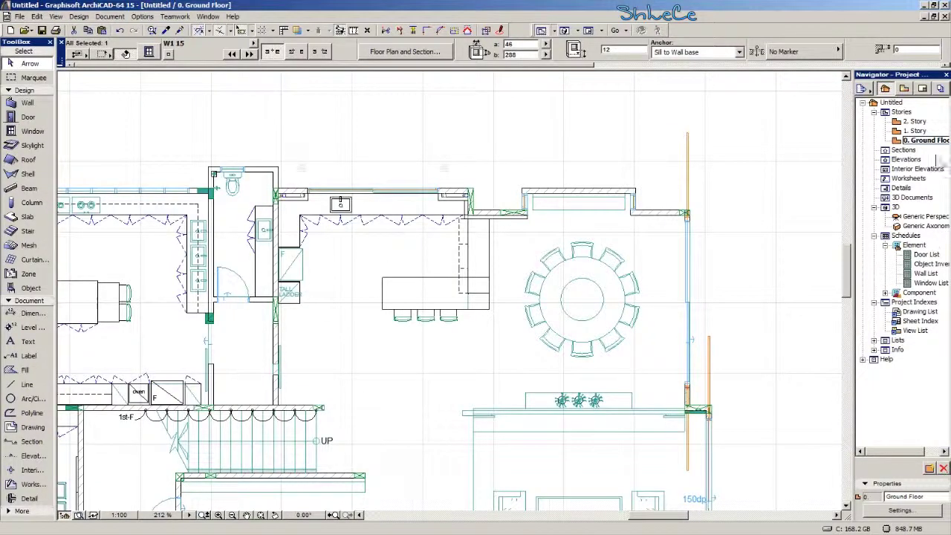
# Open the 1. Story plan and examine its walls and windows across to BEDROOM 6, BATH 6 and the stairs.
pyautogui.doubleClick(915, 131)
pyautogui.moveTo(761, 398); pyautogui.dragTo(516, 325, button='middle')
pyautogui.moveTo(495, 274); pyautogui.dragTo(583, 324, button='middle')
pyautogui.scroll(2, 550, 262)
pyautogui.moveTo(546, 260); pyautogui.dragTo(653, 303, button='middle')
pyautogui.moveTo(534, 350); pyautogui.dragTo(590, 360, button='middle')
pyautogui.moveTo(394, 117); pyautogui.dragTo(454, 149, button='middle')
pyautogui.moveTo(405, 229); pyautogui.dragTo(588, 211, button='middle')
pyautogui.moveTo(466, 216); pyautogui.dragTo(759, 180, button='middle')
pyautogui.moveTo(292, 254); pyautogui.dragTo(442, 243, button='middle')
pyautogui.moveTo(254, 387); pyautogui.dragTo(314, 284, button='middle')
pyautogui.moveTo(475, 361); pyautogui.dragTo(361, 315, button='middle')
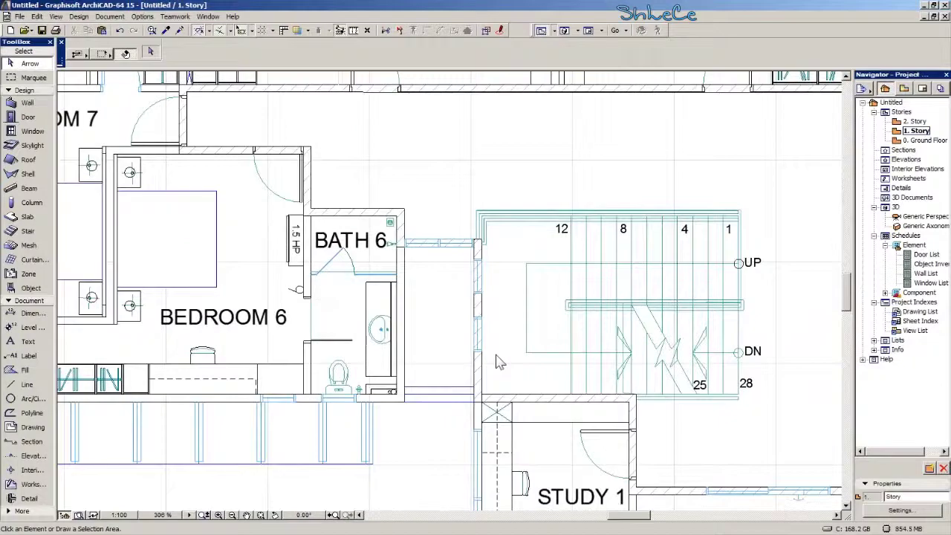
# Examine the 1. Story openings from the stairs and STUDY 1 to the outer corner walls, and open the generic perspective.
pyautogui.moveTo(535, 369); pyautogui.dragTo(463, 344, button='middle')
pyautogui.moveTo(411, 265); pyautogui.dragTo(437, 320, button='middle')
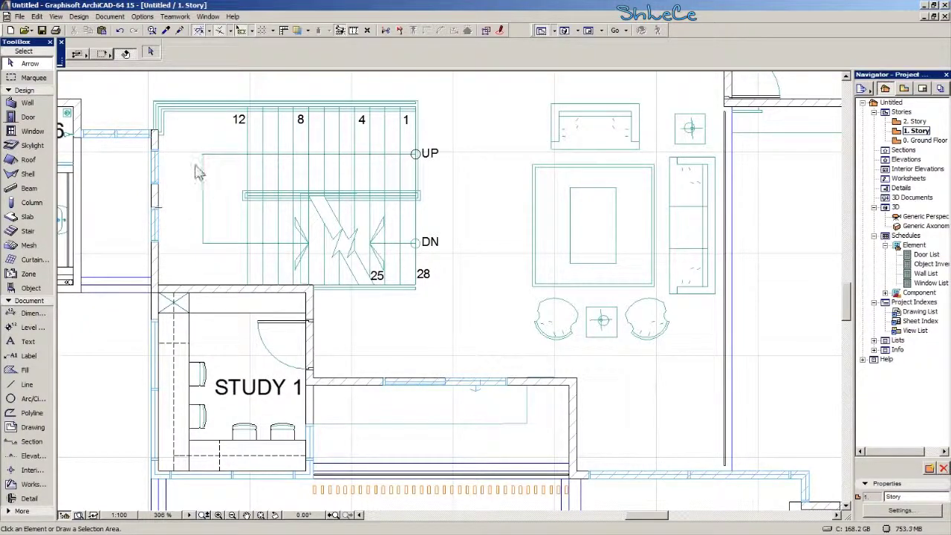
pyautogui.moveTo(162, 205); pyautogui.dragTo(318, 236, button='middle')
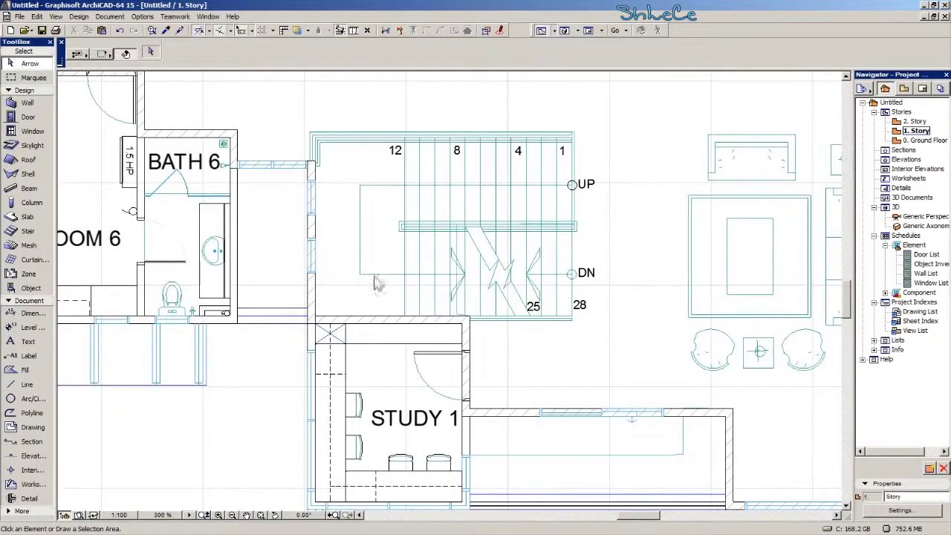
pyautogui.moveTo(549, 312); pyautogui.dragTo(351, 313, button='middle')
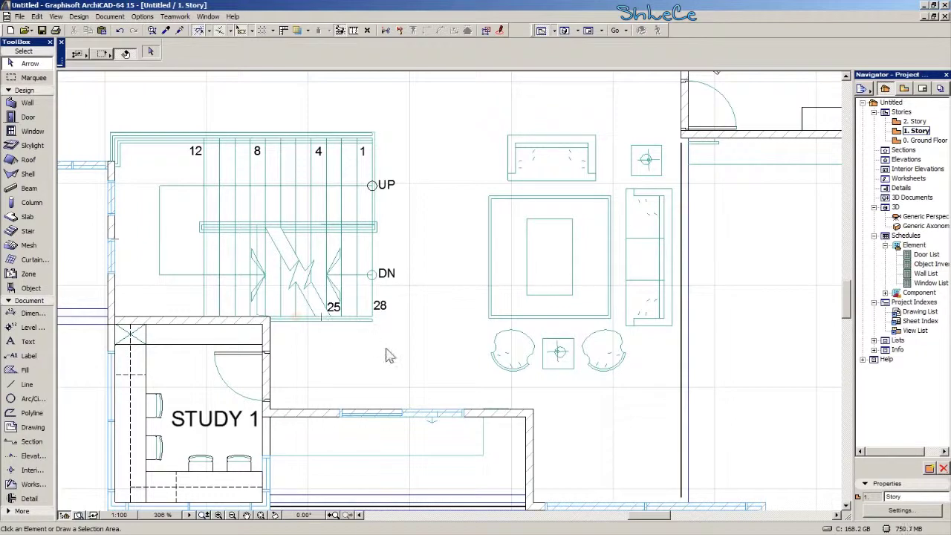
pyautogui.moveTo(386, 349); pyautogui.dragTo(342, 311, button='middle')
pyautogui.moveTo(444, 335); pyautogui.dragTo(334, 258, button='middle')
pyautogui.scroll(-1, 334, 258)
pyautogui.moveTo(477, 312); pyautogui.dragTo(383, 301, button='middle')
pyautogui.click(927, 217)
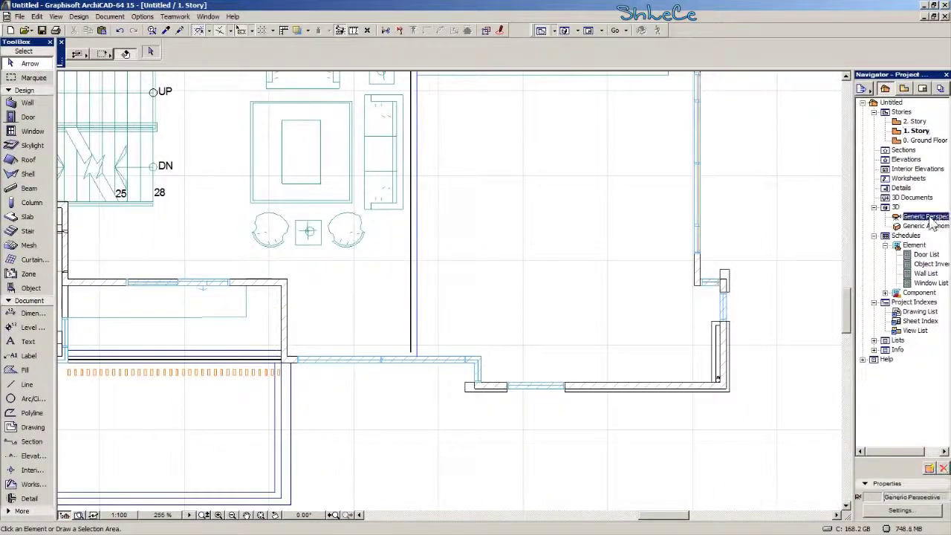
pyautogui.doubleClick(929, 219)
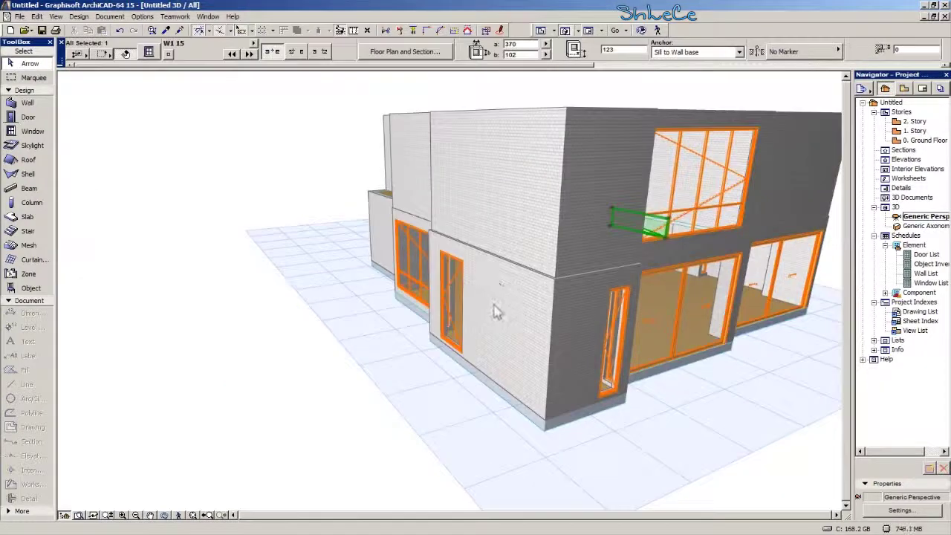